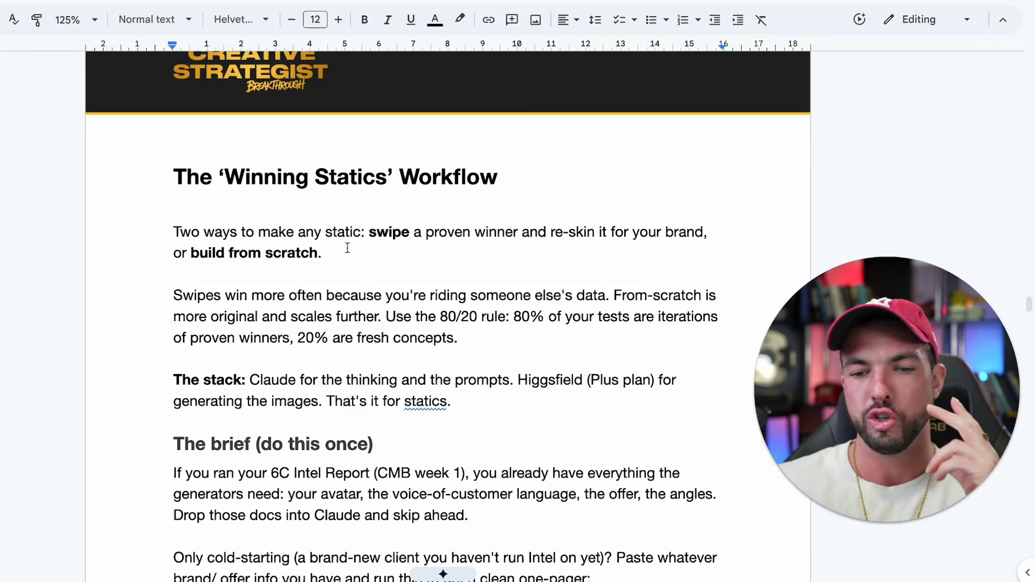
# Review the two ways to make a static and reword the from-scratch sentence to say "can scale further".
pyautogui.scroll(-2, 347, 246)
pyautogui.moveTo(369, 162); pyautogui.dragTo(723, 173)
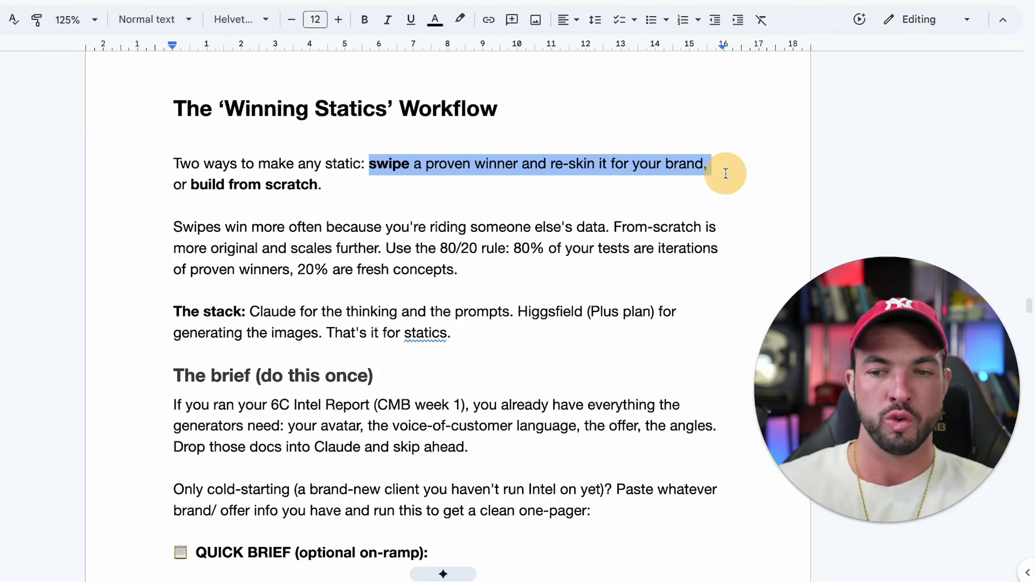
pyautogui.click(337, 188)
pyautogui.moveTo(337, 188)
pyautogui.mouseDown()
pyautogui.moveTo(135, 186)
pyautogui.moveTo(623, 197)
pyautogui.mouseUp()
pyautogui.click(330, 208)
pyautogui.scroll(-1, 488, 241)
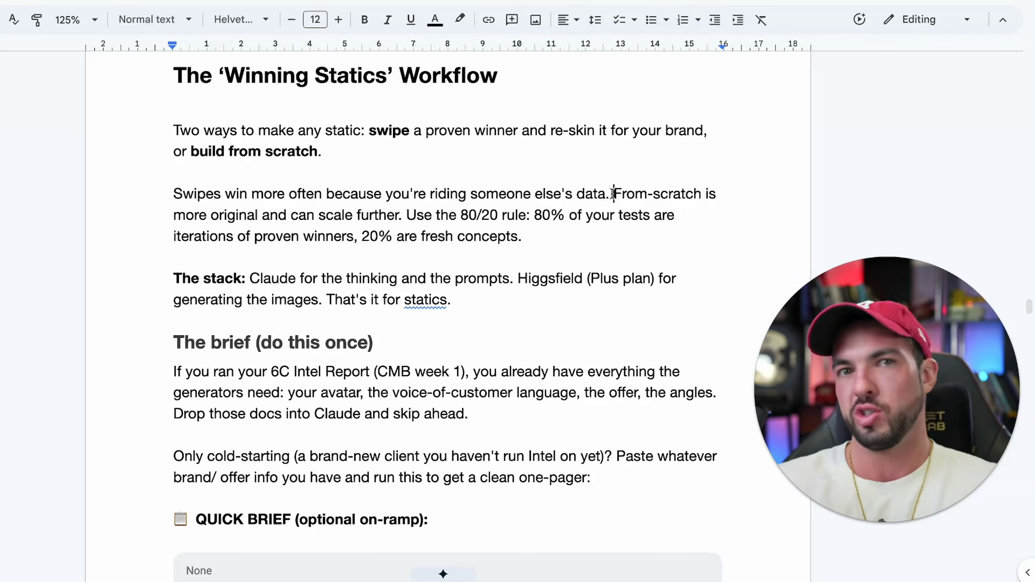
# Read the from-scratch sentence and the 80/20 rule in the workflow introduction, selecting the text along the way.
pyautogui.moveTo(612, 193); pyautogui.dragTo(173, 215)
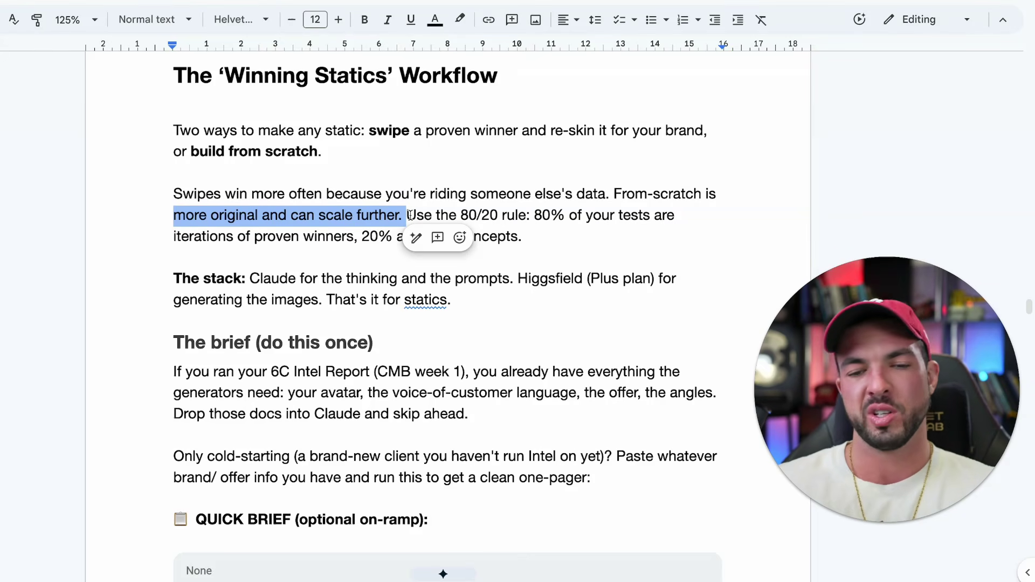
pyautogui.moveTo(407, 215); pyautogui.dragTo(543, 241)
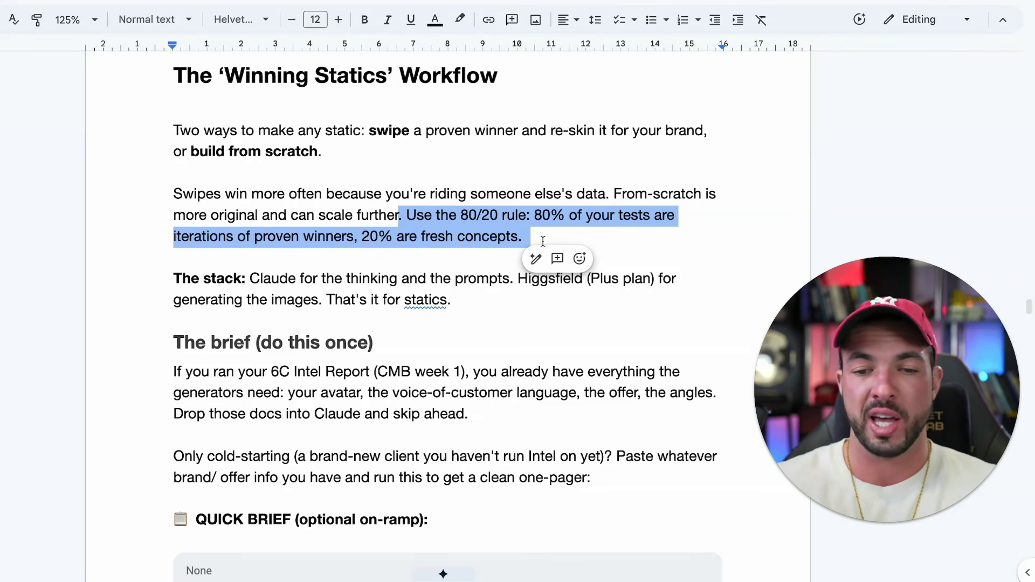
pyautogui.click(379, 236)
pyautogui.moveTo(327, 241); pyautogui.dragTo(531, 249)
pyautogui.click(527, 234)
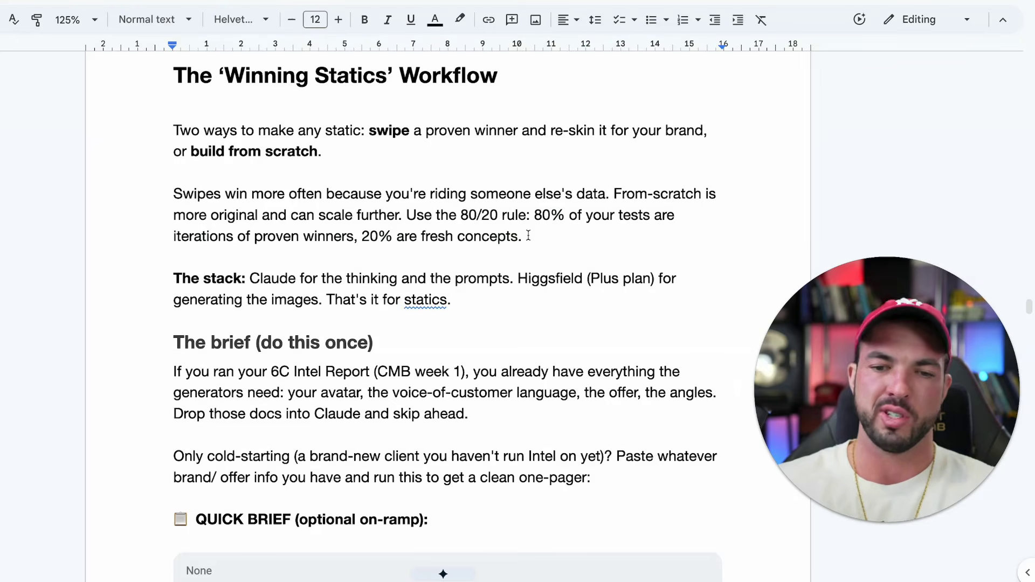
# Examine the paragraph headed "The stack", selecting the parts about Claude and Higgsfield (Plus plan).
pyautogui.scroll(-2, 528, 235)
pyautogui.moveTo(453, 189); pyautogui.dragTo(148, 167)
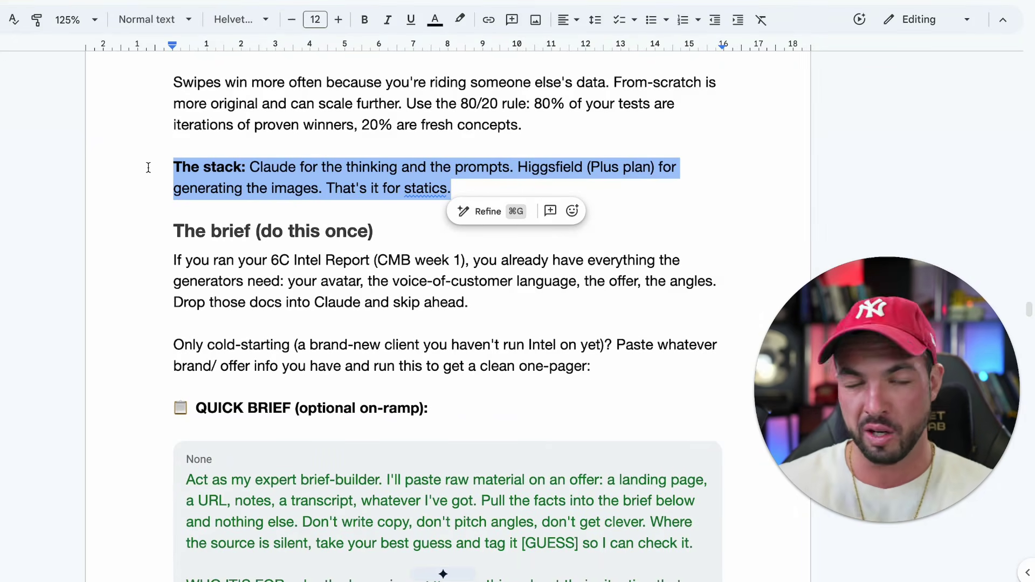
pyautogui.click(172, 169)
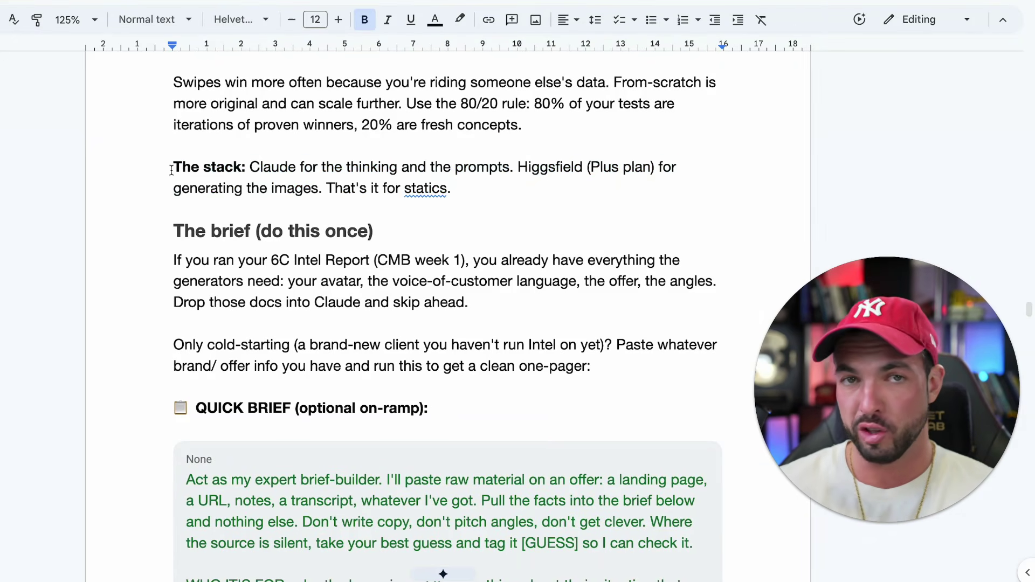
pyautogui.tripleClick(112, 159)
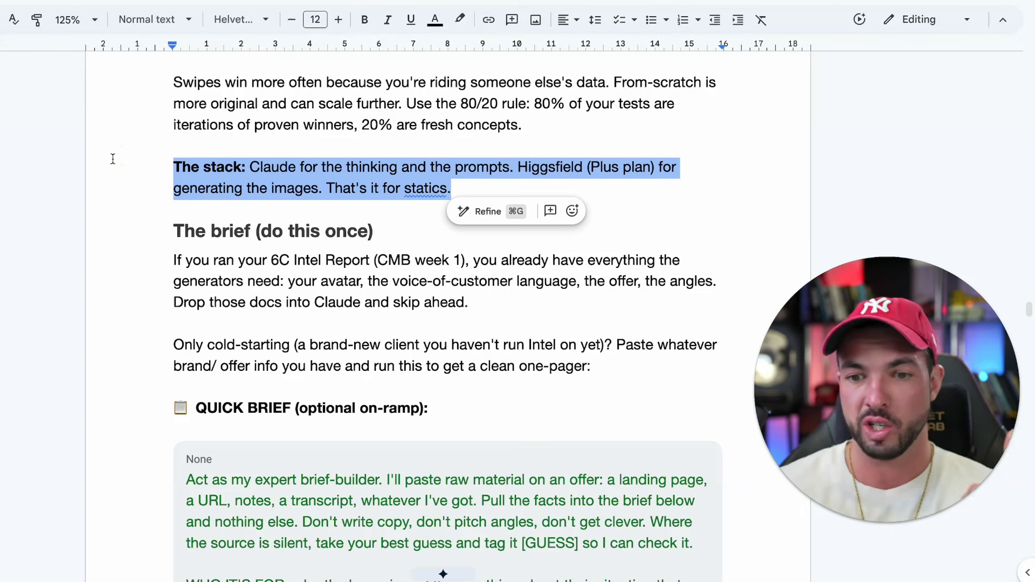
pyautogui.click(261, 229)
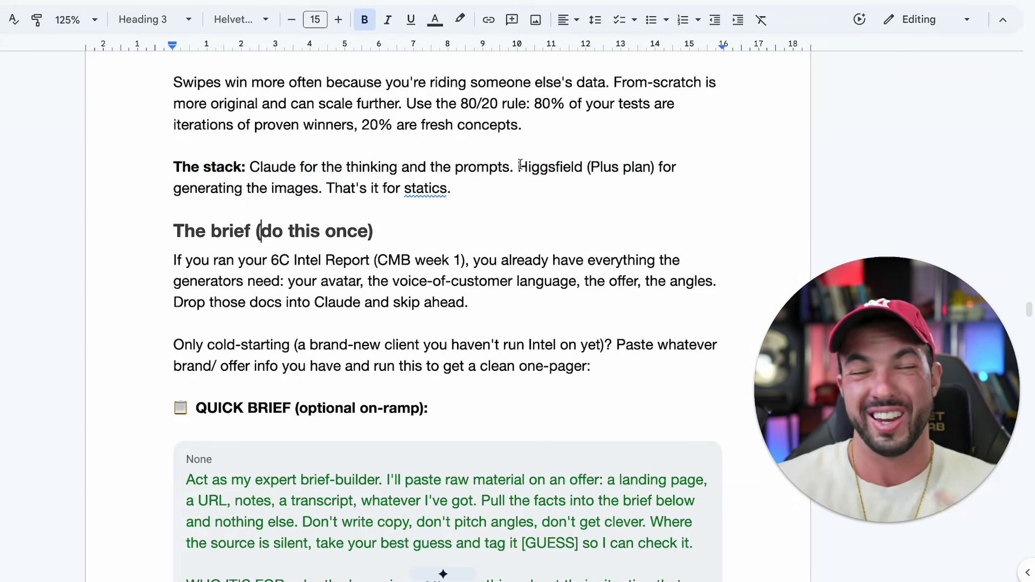
pyautogui.click(519, 181)
pyautogui.moveTo(520, 183); pyautogui.dragTo(518, 160)
pyautogui.click(520, 187)
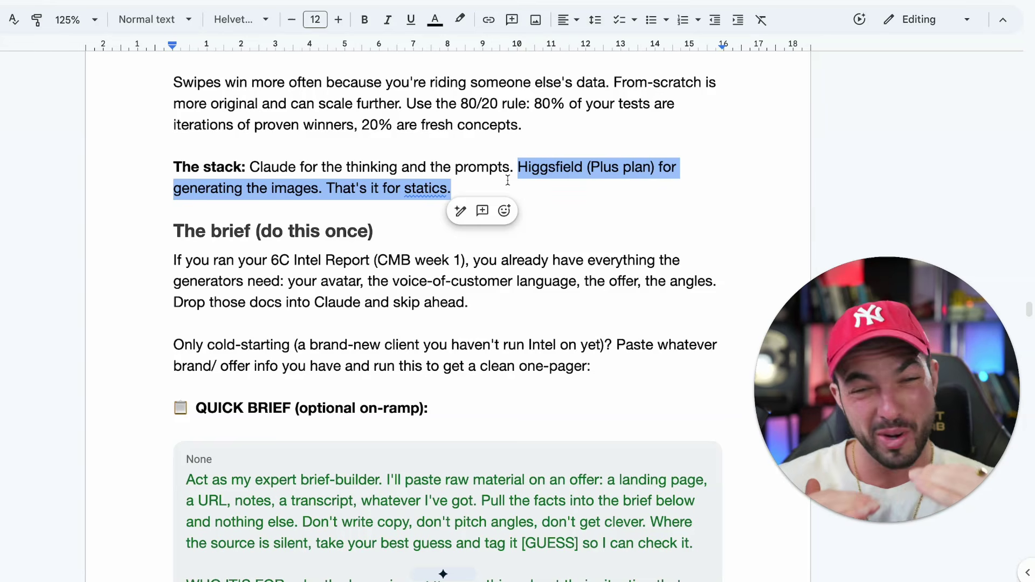
pyautogui.click(501, 181)
pyautogui.moveTo(500, 182); pyautogui.dragTo(65, 151)
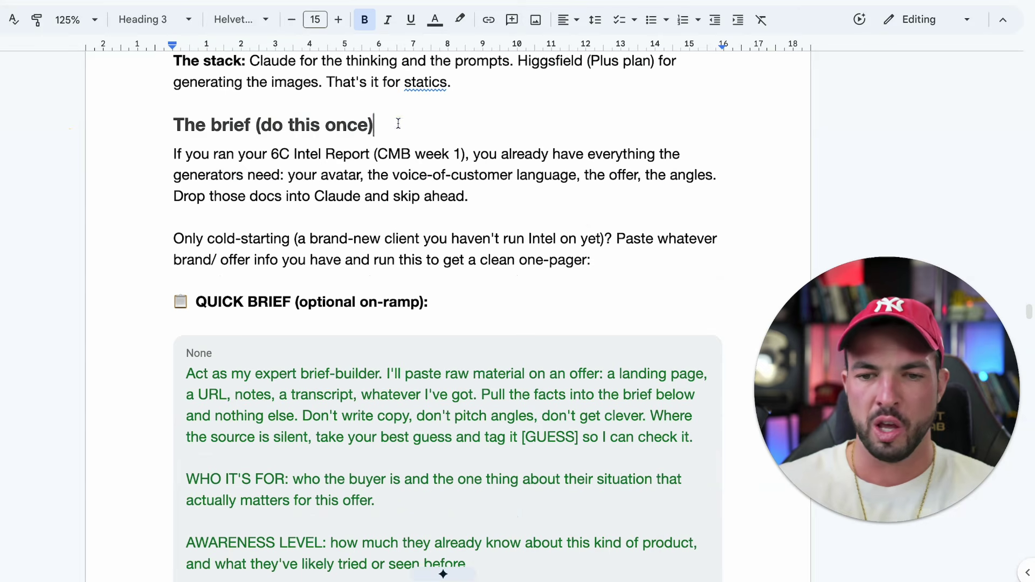
# Read the heading "The brief (do this once)" and its first paragraph, through the sentence on dropping the docs into Claude.
pyautogui.moveTo(398, 124); pyautogui.dragTo(1, 128)
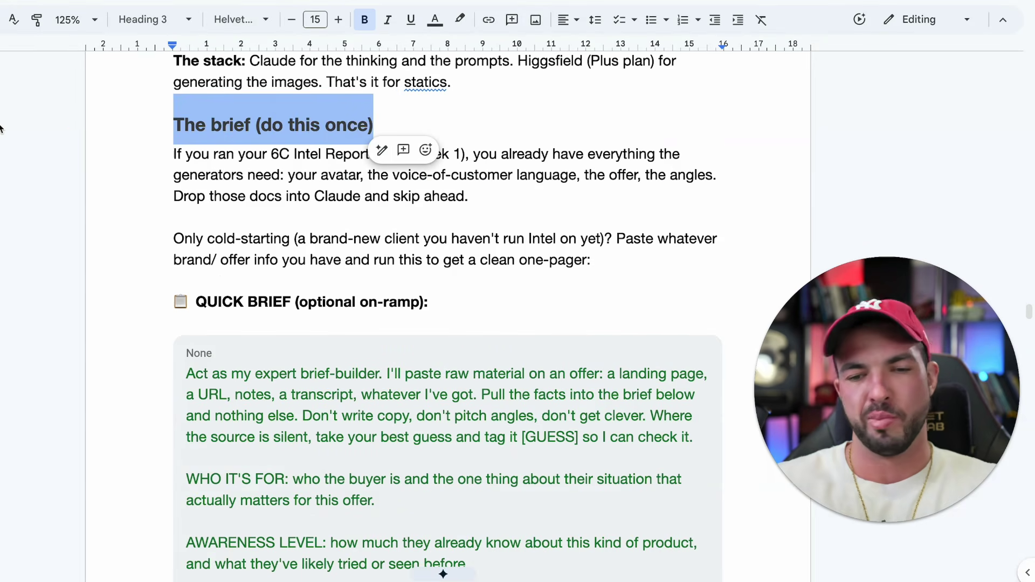
pyautogui.moveTo(156, 158); pyautogui.dragTo(516, 195)
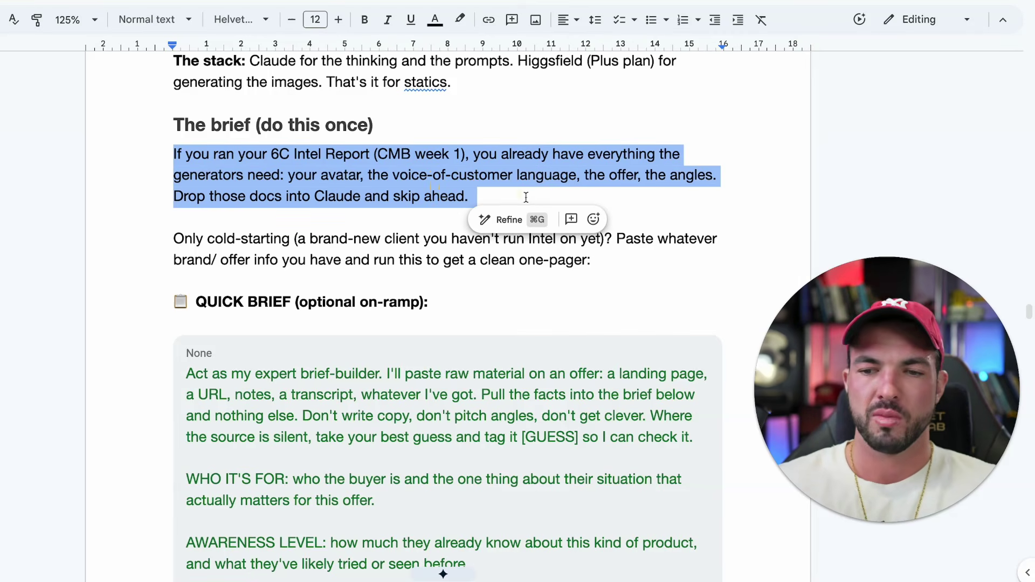
pyautogui.click(330, 182)
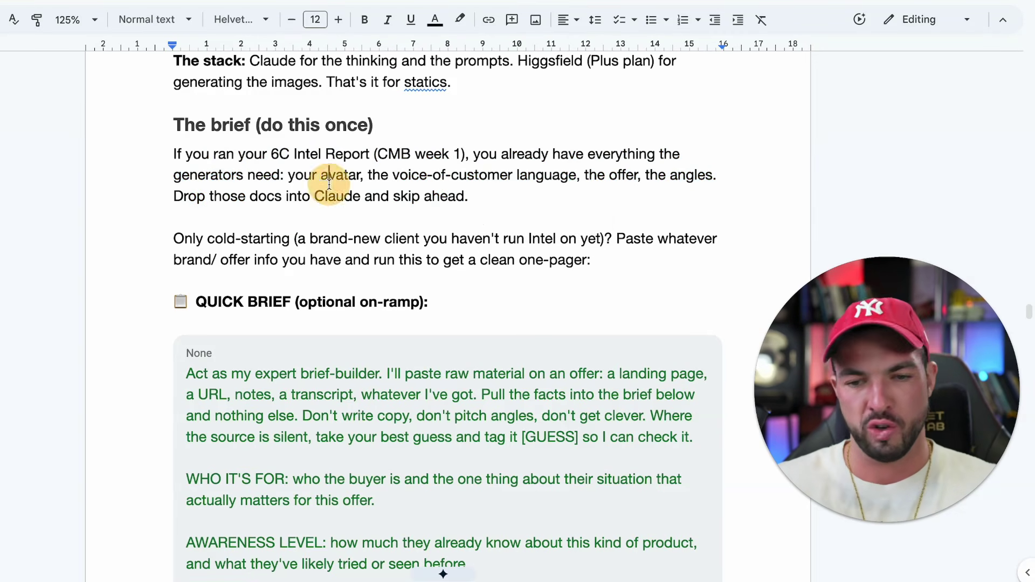
pyautogui.moveTo(289, 175); pyautogui.dragTo(577, 171)
pyautogui.click(575, 183)
pyautogui.moveTo(469, 196); pyautogui.dragTo(160, 189)
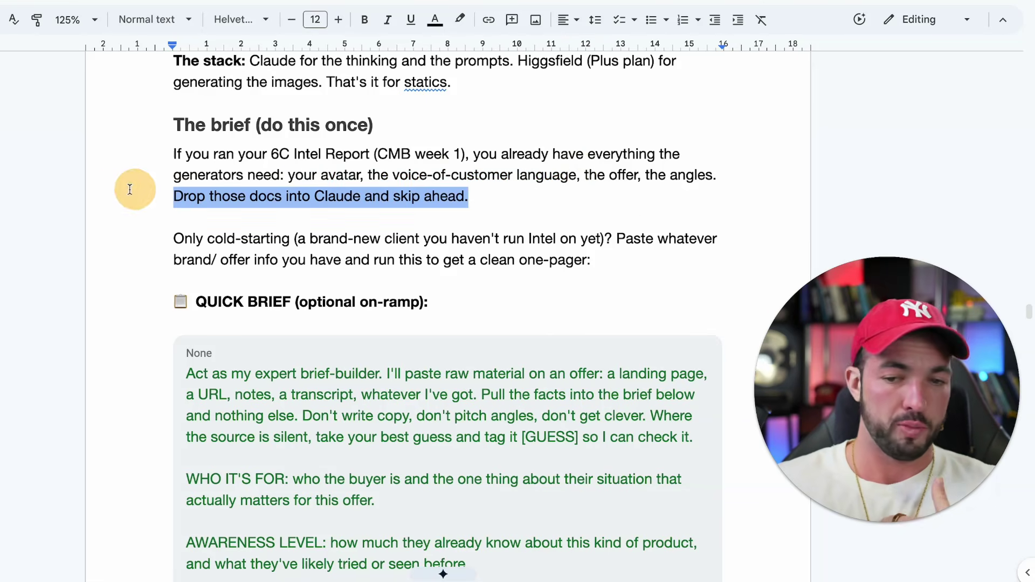
# Examine the opening clause about the 6C Intel Report (CMB week 1) in the brief section.
pyautogui.moveTo(469, 155); pyautogui.dragTo(144, 151)
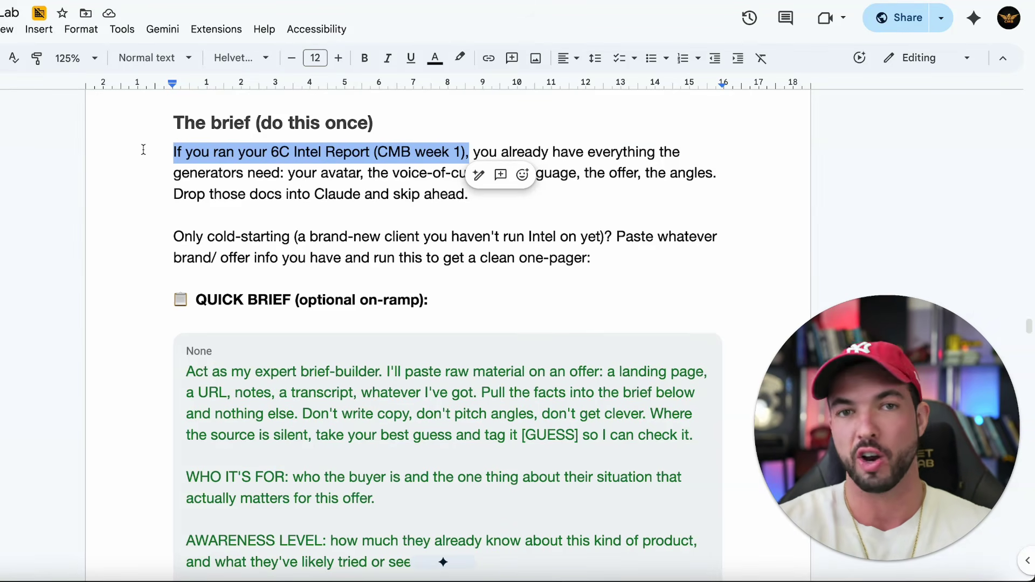
pyautogui.click(193, 152)
pyautogui.click(467, 154)
pyautogui.write(',')
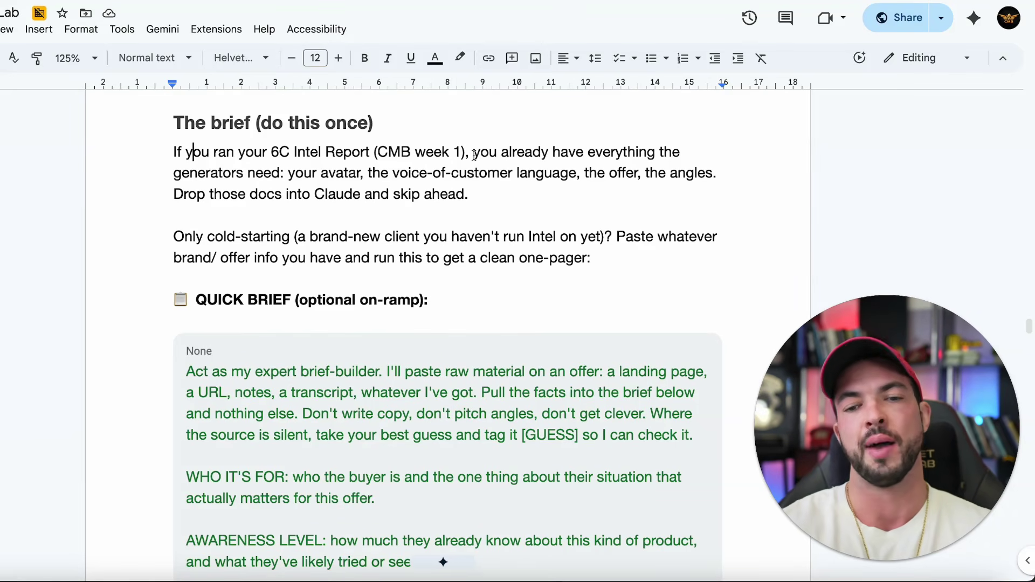
pyautogui.moveTo(474, 154); pyautogui.dragTo(150, 155)
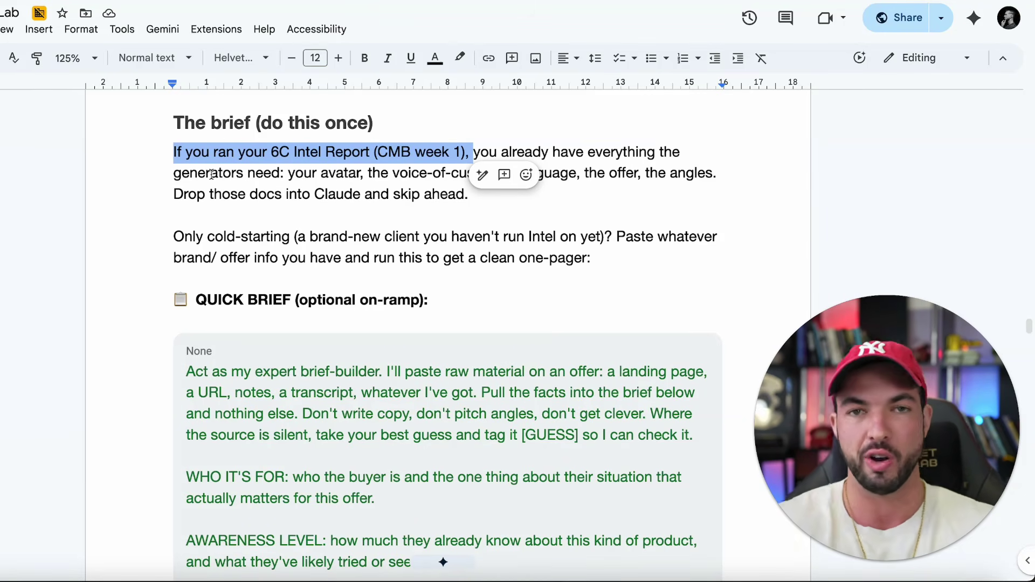
pyautogui.moveTo(470, 152); pyautogui.dragTo(272, 150)
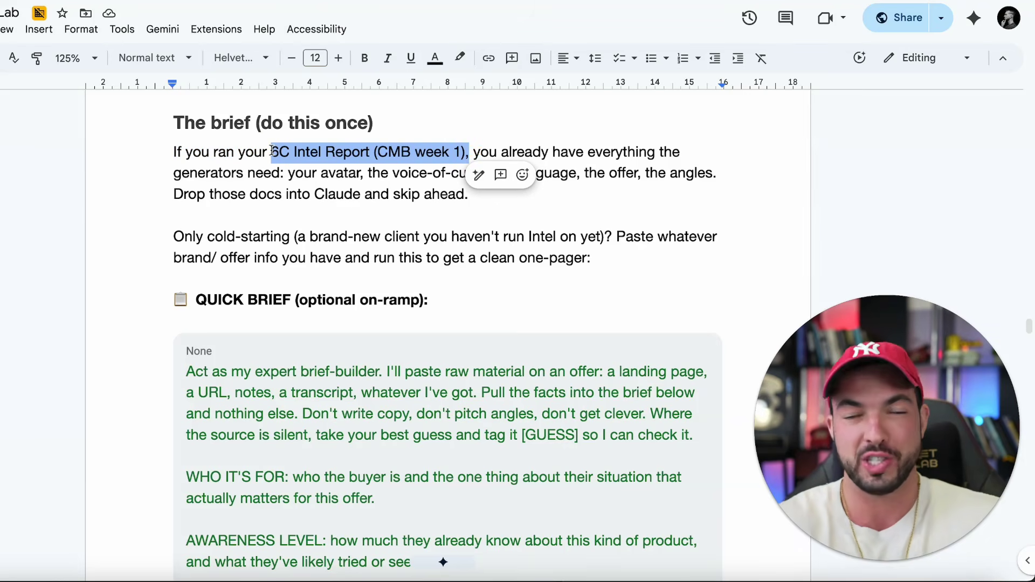
pyautogui.doubleClick(402, 151)
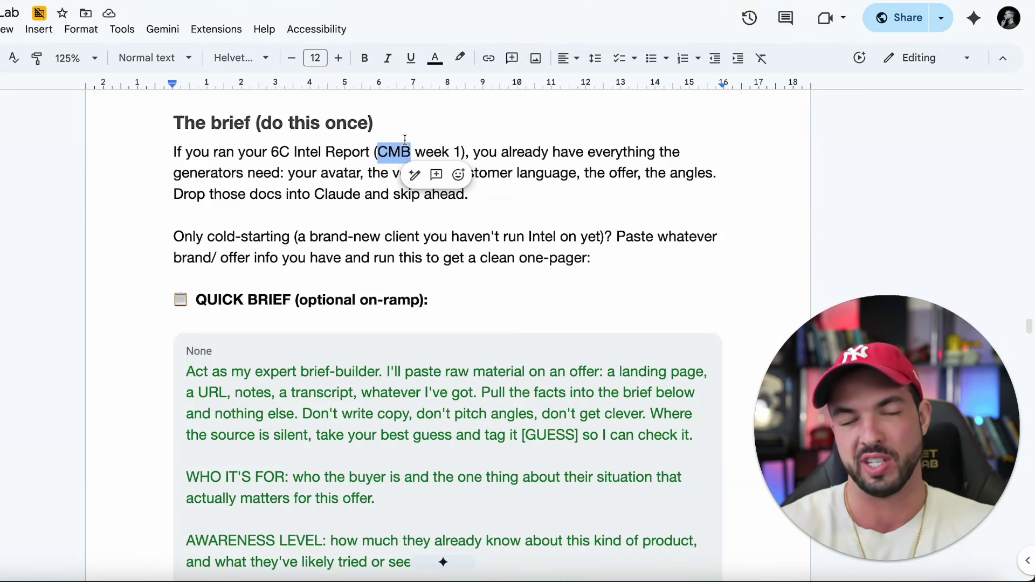
pyautogui.moveTo(473, 152); pyautogui.dragTo(177, 152)
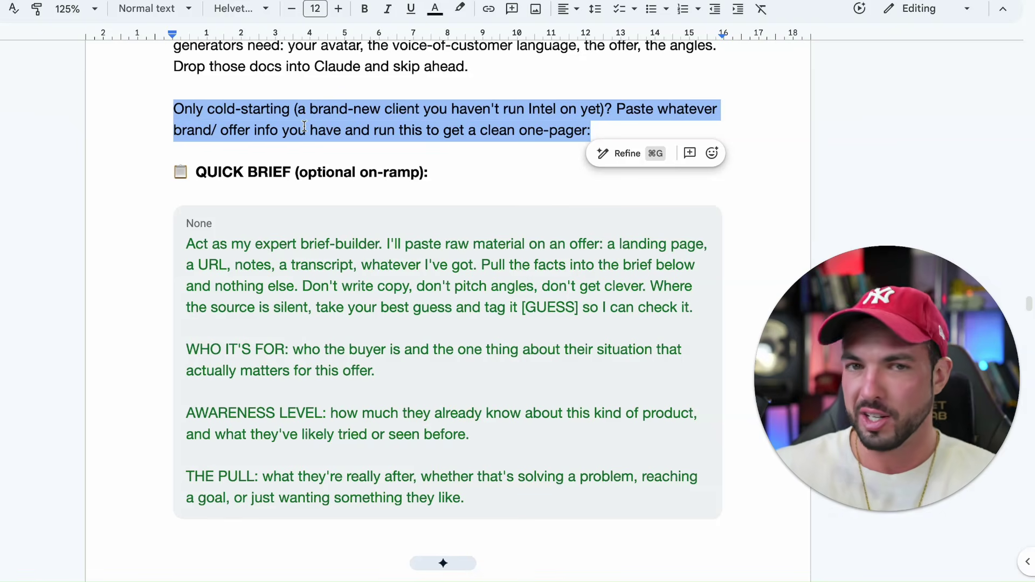
# Read the cold-starting note and the opening instructions of the QUICK BRIEF prompt.
pyautogui.click(269, 130)
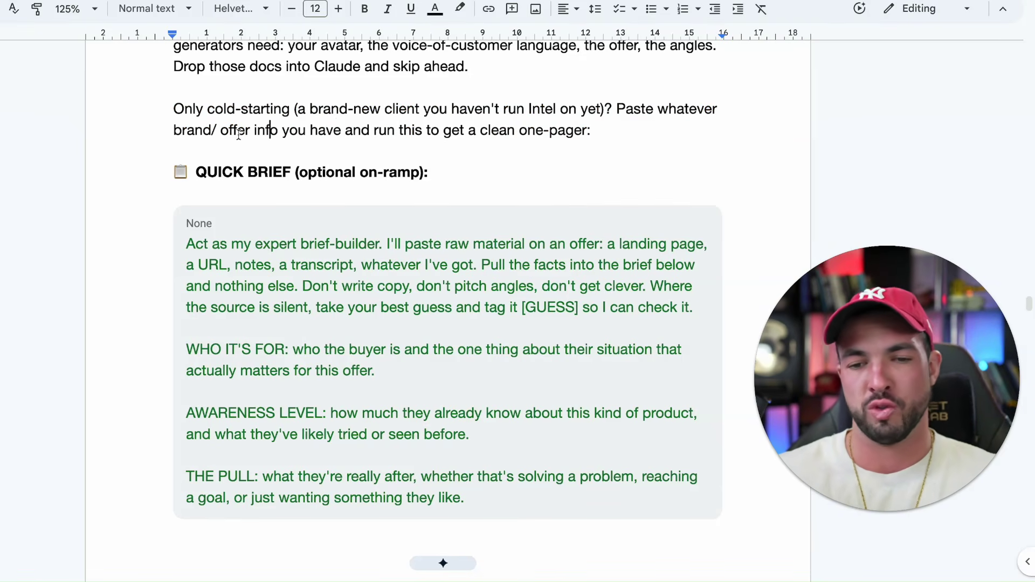
pyautogui.moveTo(175, 130); pyautogui.dragTo(663, 122)
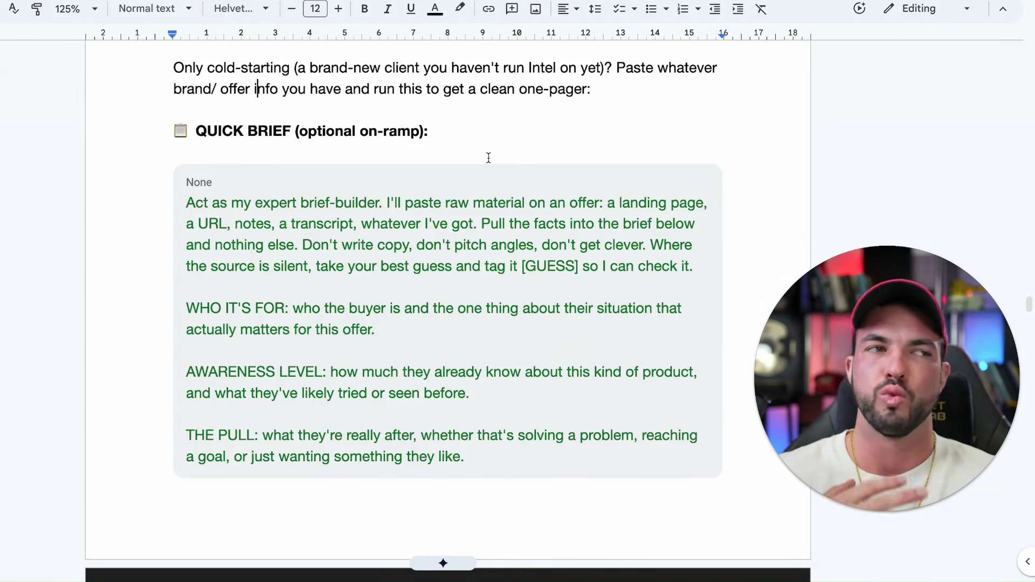
pyautogui.scroll(-2, 489, 157)
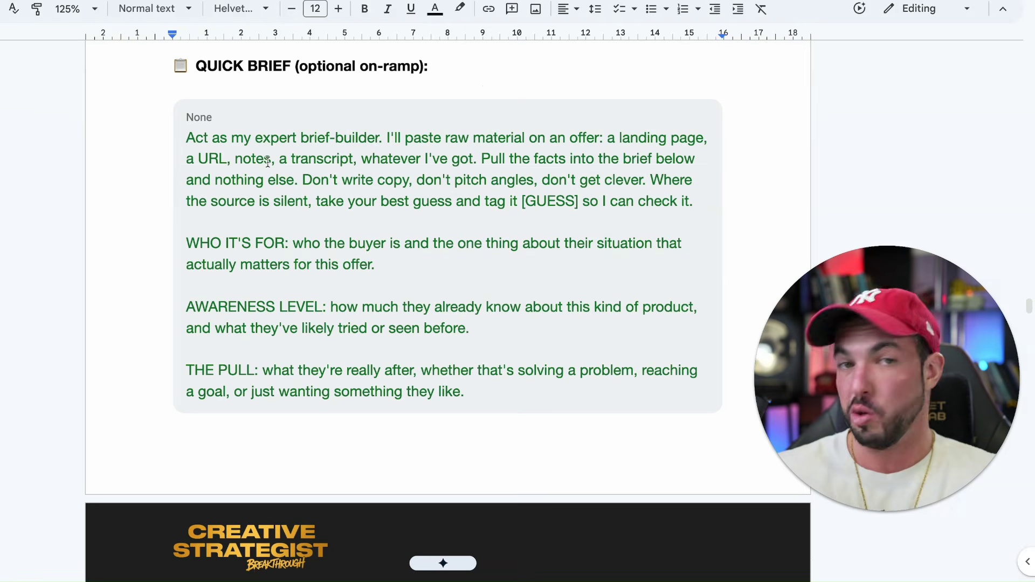
pyautogui.moveTo(203, 139); pyautogui.dragTo(586, 205)
pyautogui.click(549, 233)
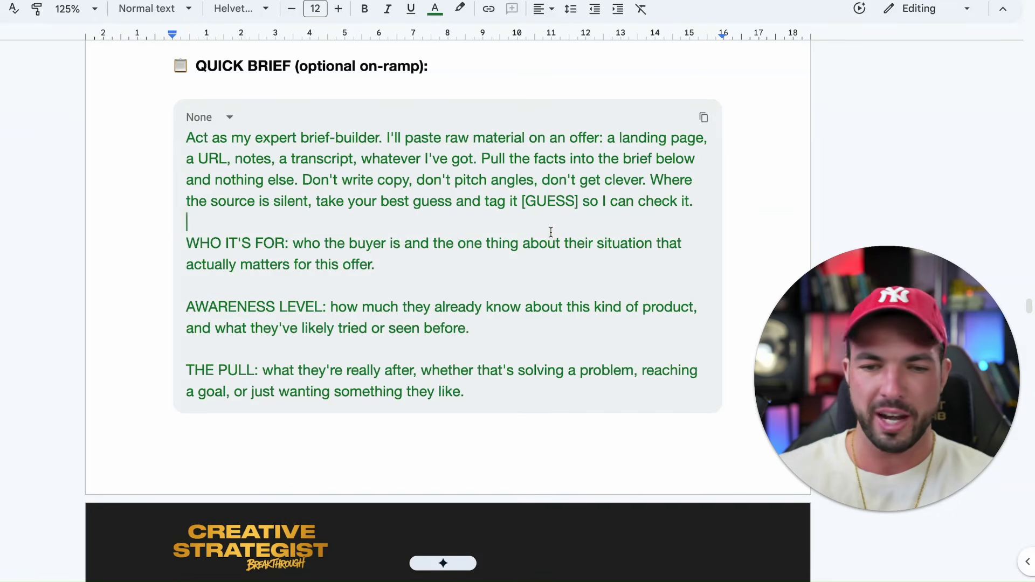
pyautogui.moveTo(490, 158); pyautogui.dragTo(629, 211)
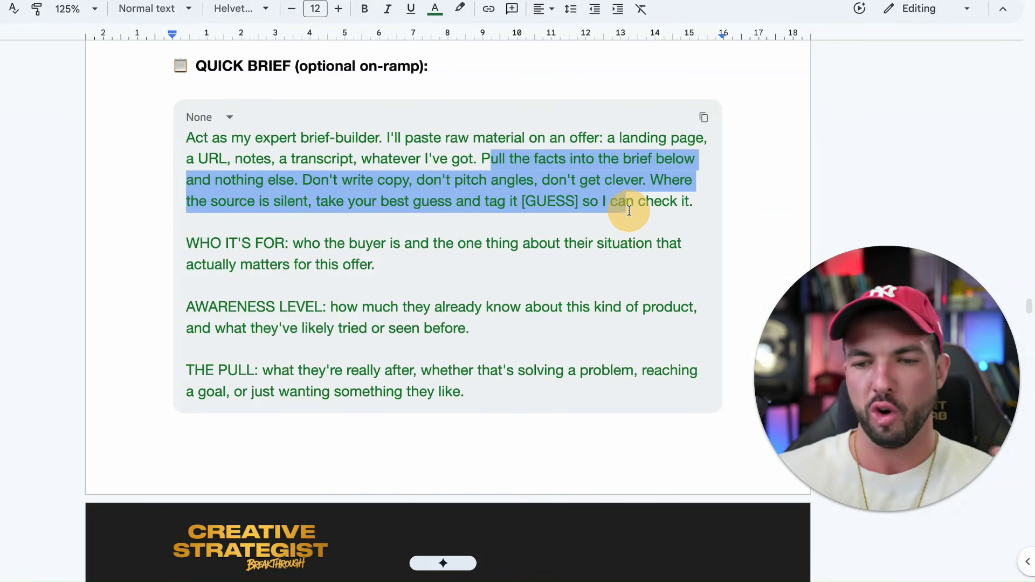
# Examine the labelled fields of the QUICK BRIEF prompt from WHO IT'S FOR through LOOK AND FEEL.
pyautogui.scroll(-1, 629, 211)
pyautogui.moveTo(173, 175); pyautogui.dragTo(396, 224)
pyautogui.click(261, 179)
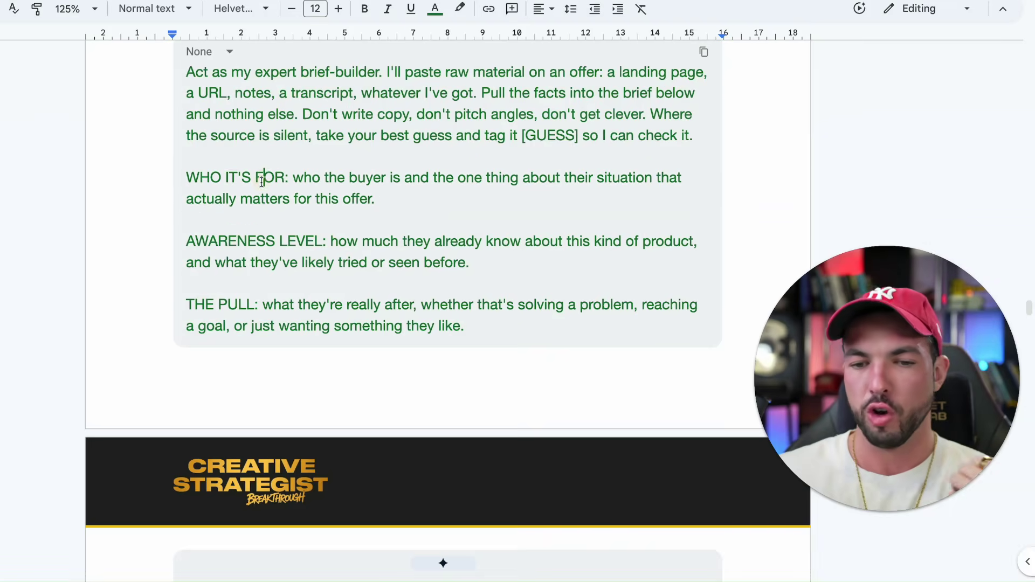
pyautogui.scroll(-1, 262, 178)
pyautogui.moveTo(238, 239); pyautogui.dragTo(312, 286)
pyautogui.scroll(-5, 312, 238)
pyautogui.moveTo(197, 265); pyautogui.dragTo(427, 263)
pyautogui.scroll(-3, 428, 263)
pyautogui.click(273, 153)
pyautogui.moveTo(222, 235); pyautogui.dragTo(291, 238)
pyautogui.moveTo(223, 277); pyautogui.dragTo(357, 276)
pyautogui.moveTo(206, 340); pyautogui.dragTo(470, 340)
pyautogui.scroll(-3, 470, 341)
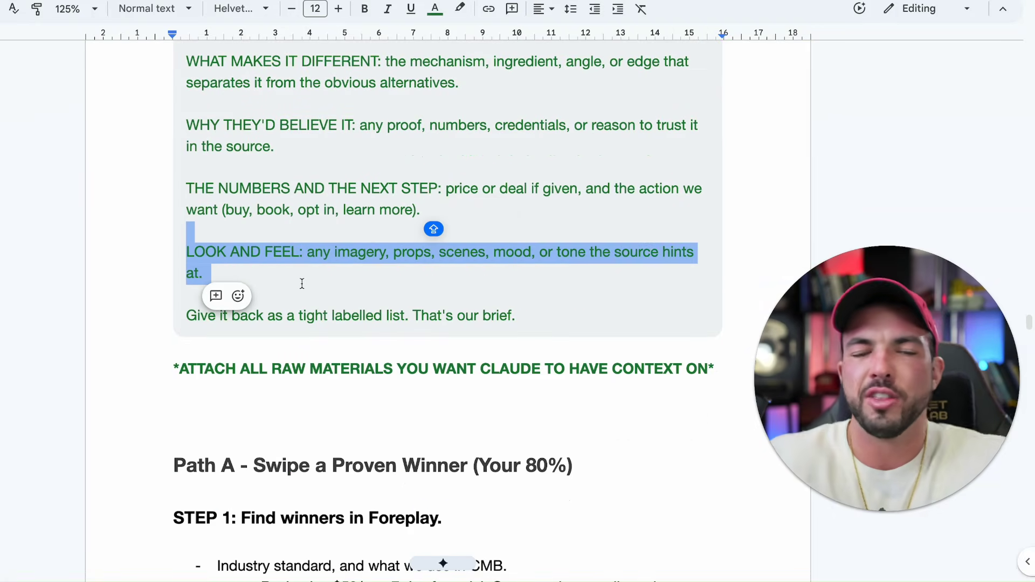
pyautogui.click(307, 281)
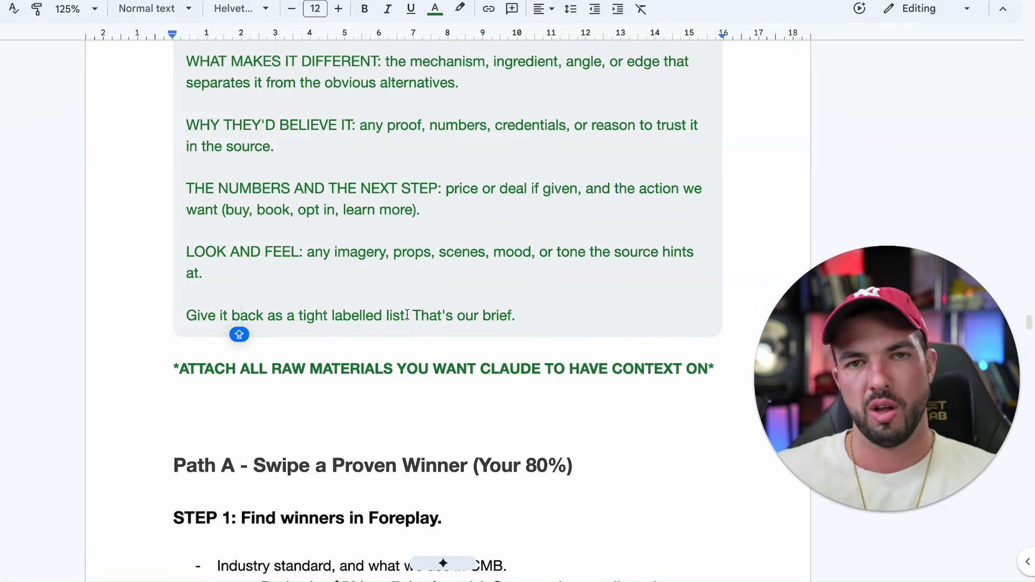
# Read the "Path A - Swipe a Proven Winner" heading and its "STEP 1: Find winners in Foreplay." line.
pyautogui.scroll(-3, 407, 315)
pyautogui.moveTo(572, 280); pyautogui.dragTo(144, 276)
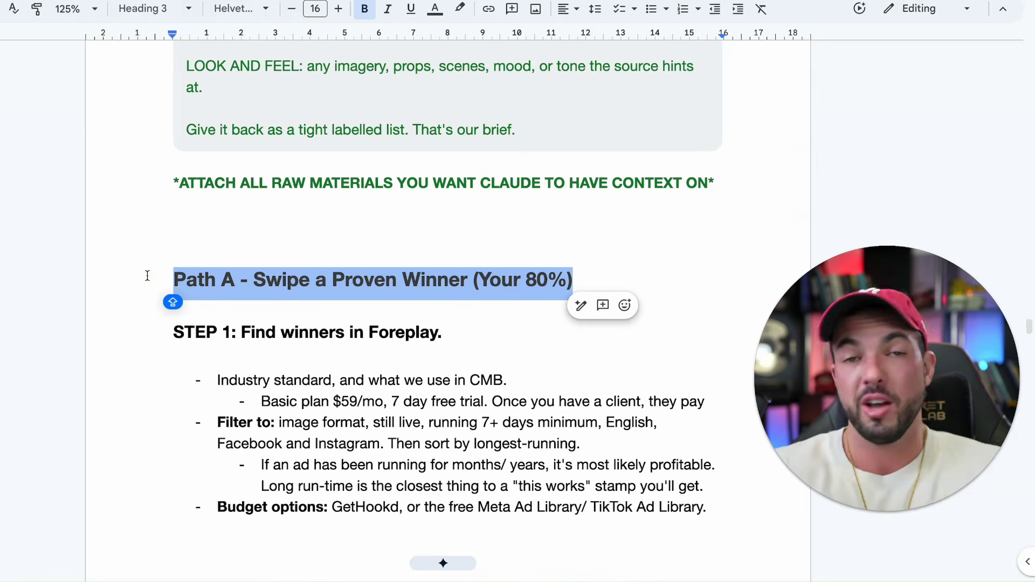
pyautogui.scroll(-2, 237, 278)
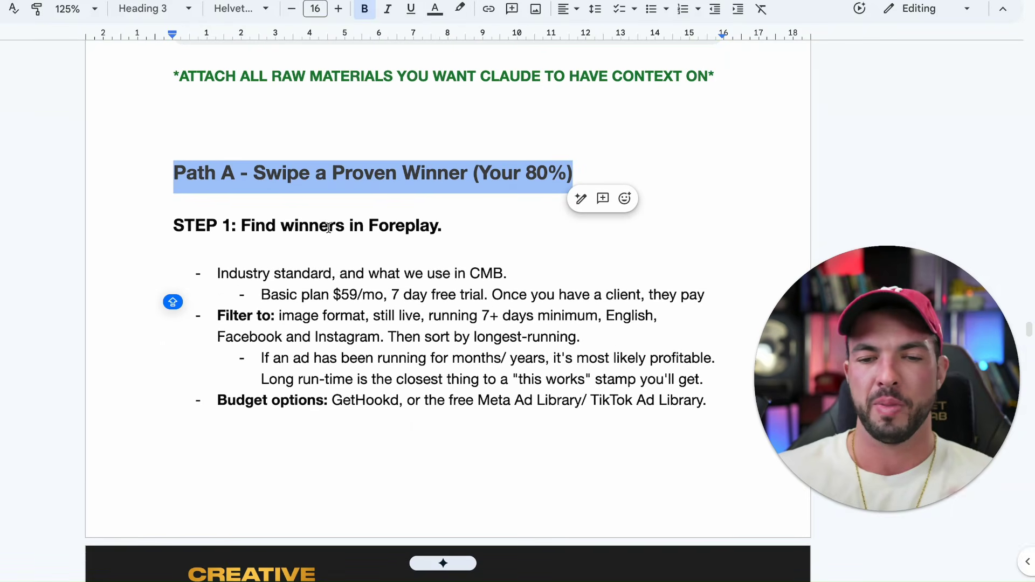
pyautogui.click(418, 208)
pyautogui.tripleClick(150, 224)
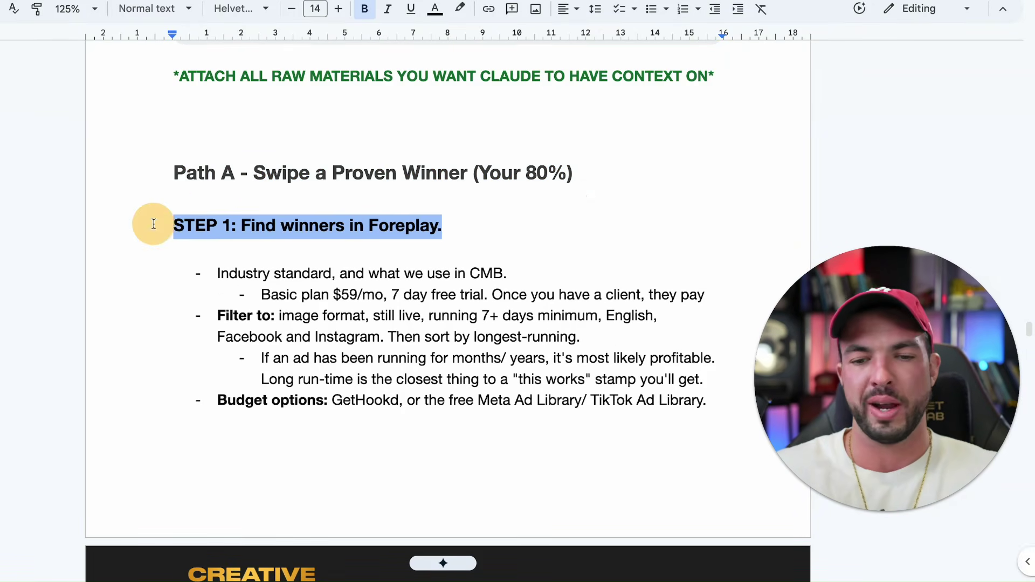
pyautogui.click(354, 226)
pyautogui.scroll(-2, 510, 154)
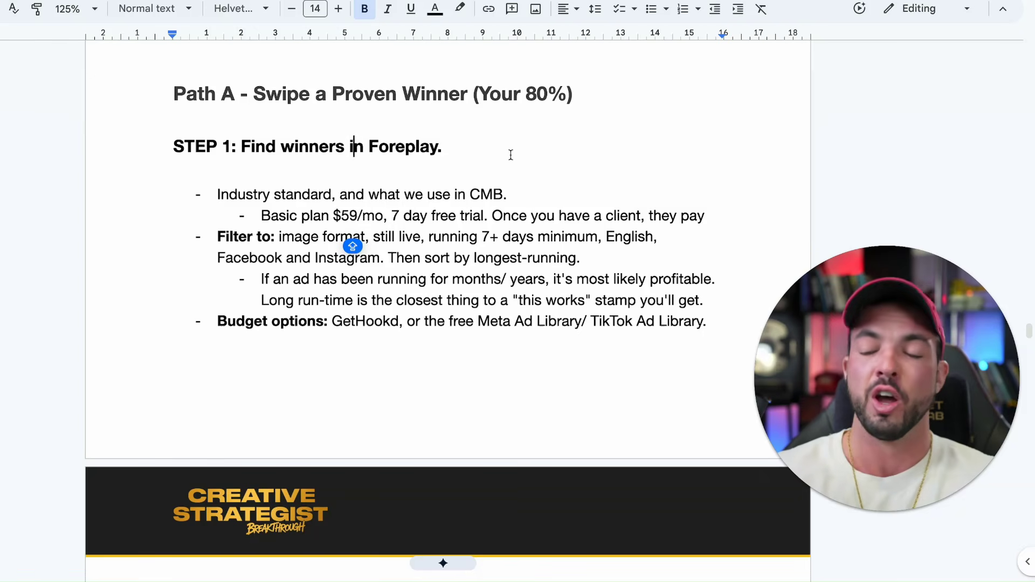
pyautogui.moveTo(459, 138); pyautogui.dragTo(185, 145)
pyautogui.click(354, 187)
# Insert "ad spy tool" after "Industry standard" in the first bullet under STEP 1.
pyautogui.moveTo(237, 194); pyautogui.dragTo(549, 187)
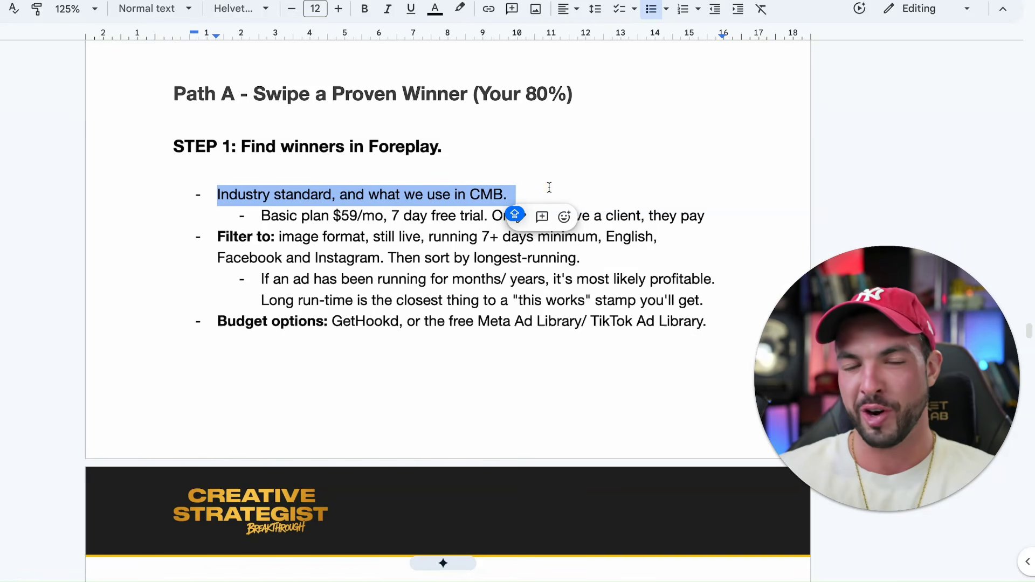
pyautogui.click(550, 187)
pyautogui.click(331, 194)
pyautogui.write('ad spy tool')
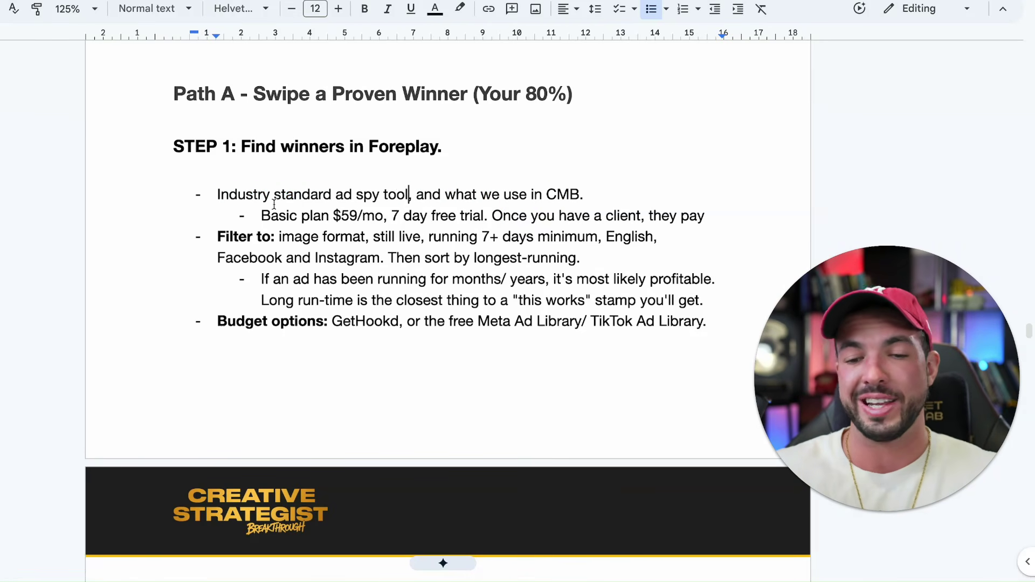
# Read the ad spy tool bullet under STEP 1 and its sub-bullet on the basic plan and free trial.
pyautogui.moveTo(258, 194); pyautogui.dragTo(456, 196)
pyautogui.click(458, 195)
pyautogui.moveTo(630, 201); pyautogui.dragTo(562, 210)
pyautogui.moveTo(350, 215); pyautogui.dragTo(488, 207)
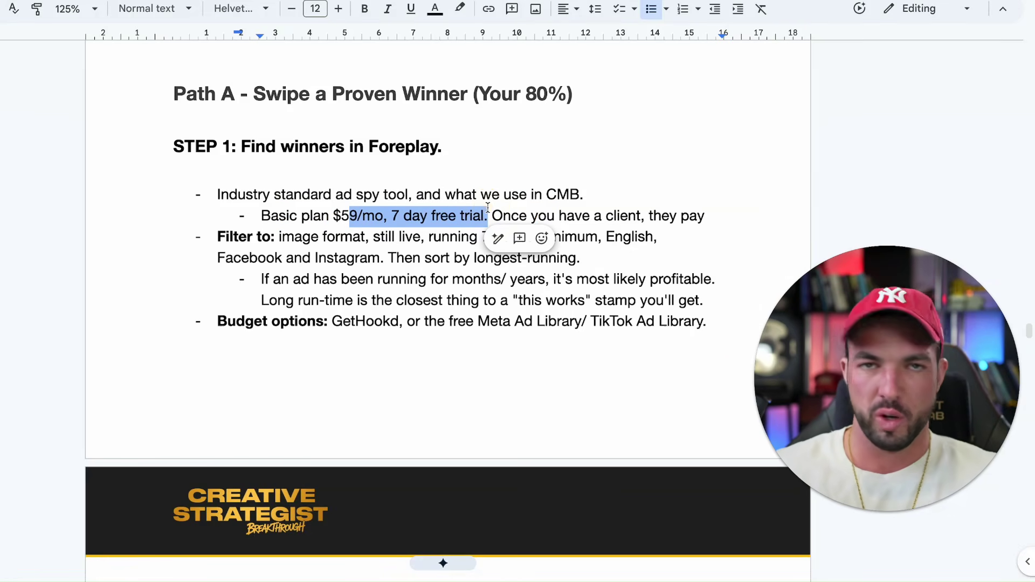
pyautogui.click(709, 244)
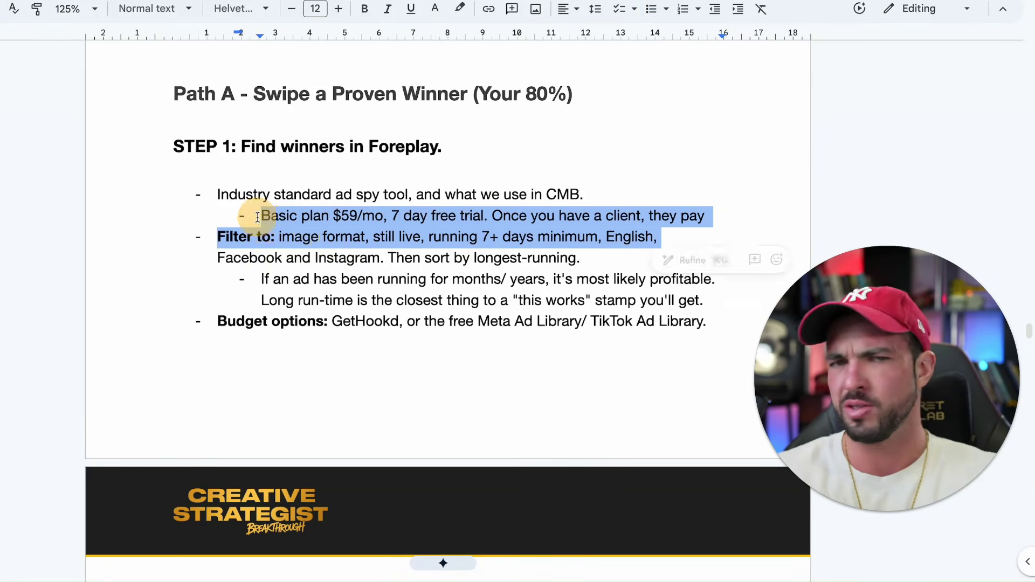
# Change the minimum running time in the "Filter to:" bullet to 30+ days.
pyautogui.tripleClick(264, 237)
pyautogui.scroll(-2, 360, 241)
pyautogui.scroll(-1, 360, 240)
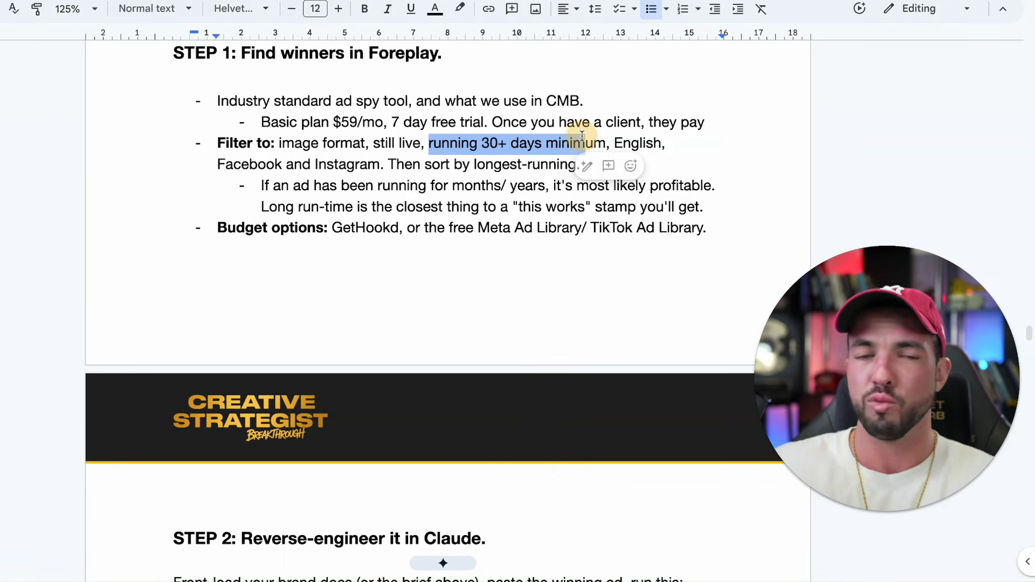
pyautogui.click(584, 136)
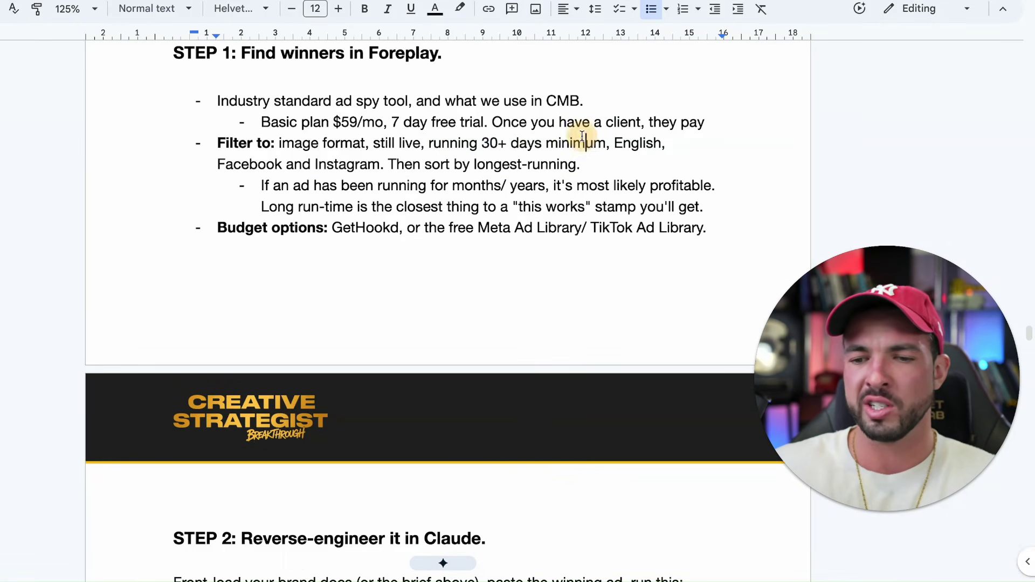
# Read the platform and sorting part of the "Filter to:" bullet and its note on long run-time.
pyautogui.click(286, 164)
pyautogui.click(650, 173)
pyautogui.tripleClick(234, 184)
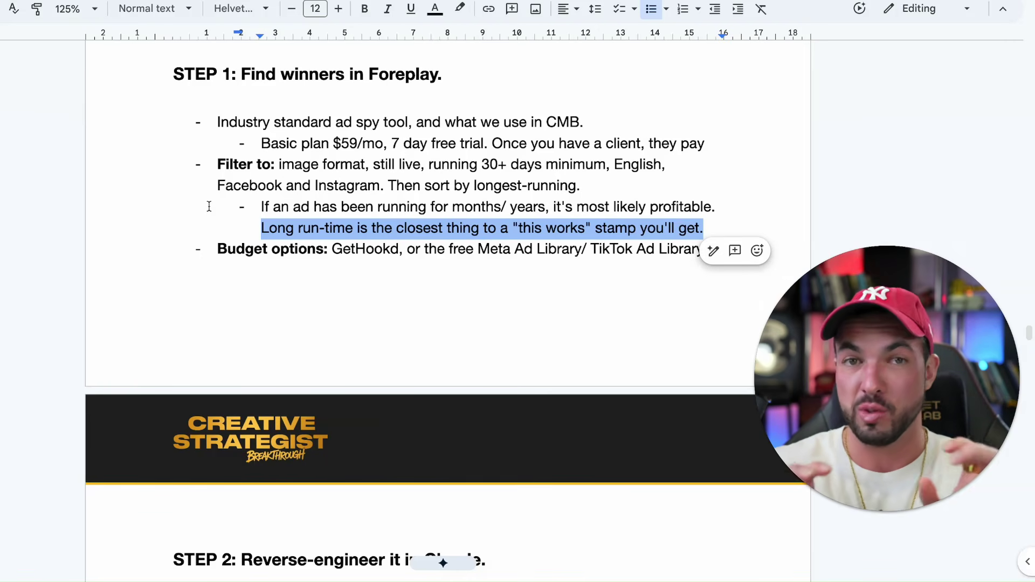
# Read the "Budget options:" bullet covering GetHookd and the free ad libraries.
pyautogui.keyDown('shift'); pyautogui.click(729, 251); pyautogui.keyUp('shift')
pyautogui.click(730, 252)
pyautogui.moveTo(730, 252); pyautogui.dragTo(167, 253)
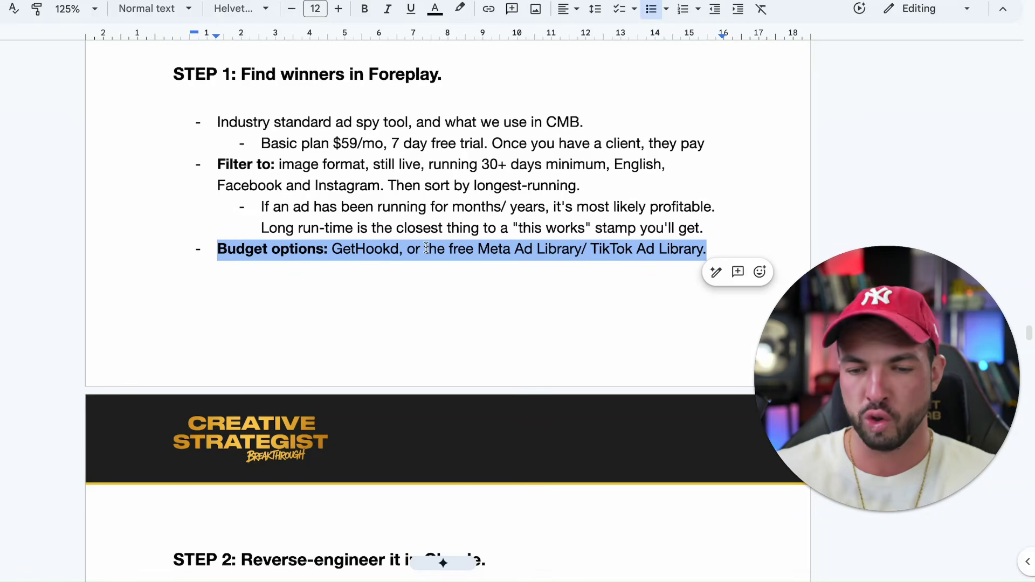
pyautogui.click(366, 281)
pyautogui.moveTo(382, 249); pyautogui.dragTo(573, 249)
pyautogui.click(573, 247)
pyautogui.moveTo(466, 249); pyautogui.dragTo(611, 245)
# Read the "STEP 2: Reverse-engineer it in Claude." heading and its line on front-loading the brand docs.
pyautogui.scroll(-8, 611, 245)
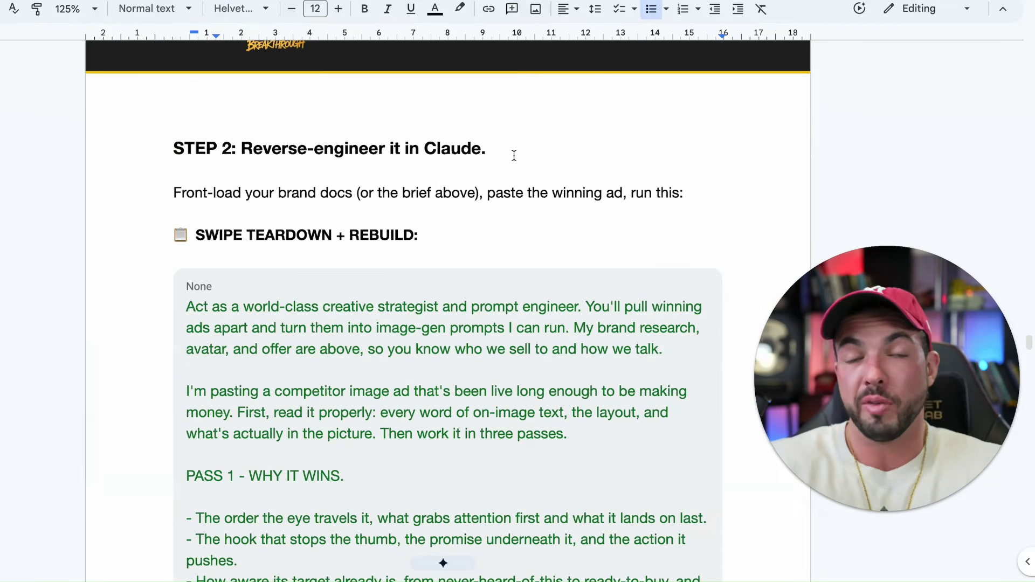
pyautogui.moveTo(511, 156); pyautogui.dragTo(139, 155)
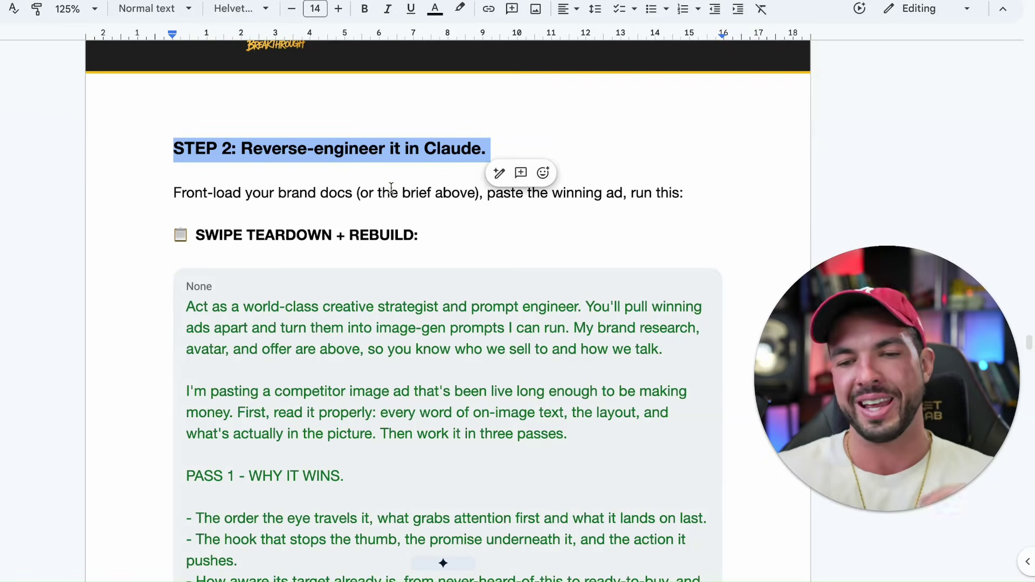
pyautogui.click(390, 192)
pyautogui.moveTo(693, 195); pyautogui.dragTo(96, 201)
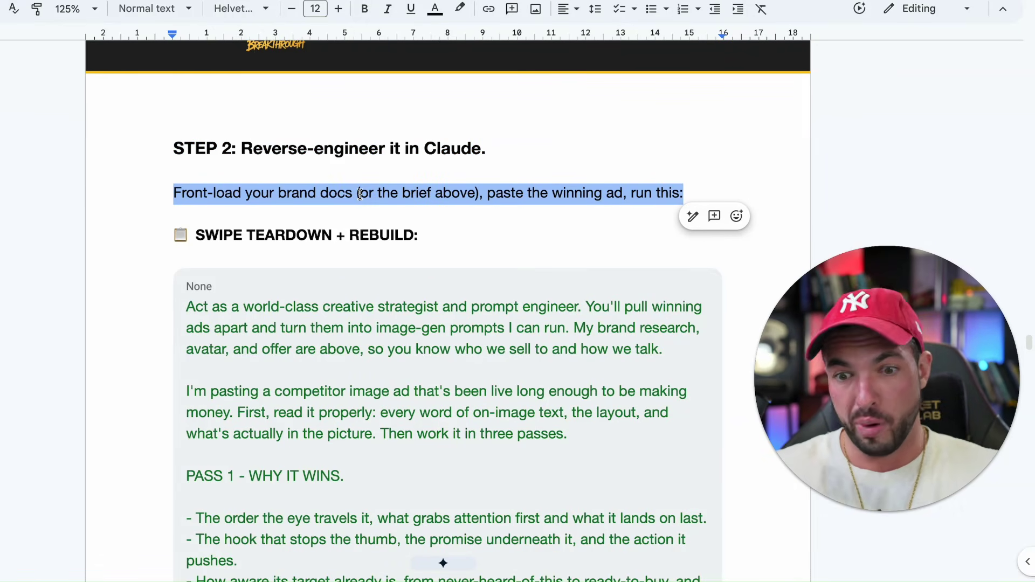
pyautogui.scroll(-1, 393, 199)
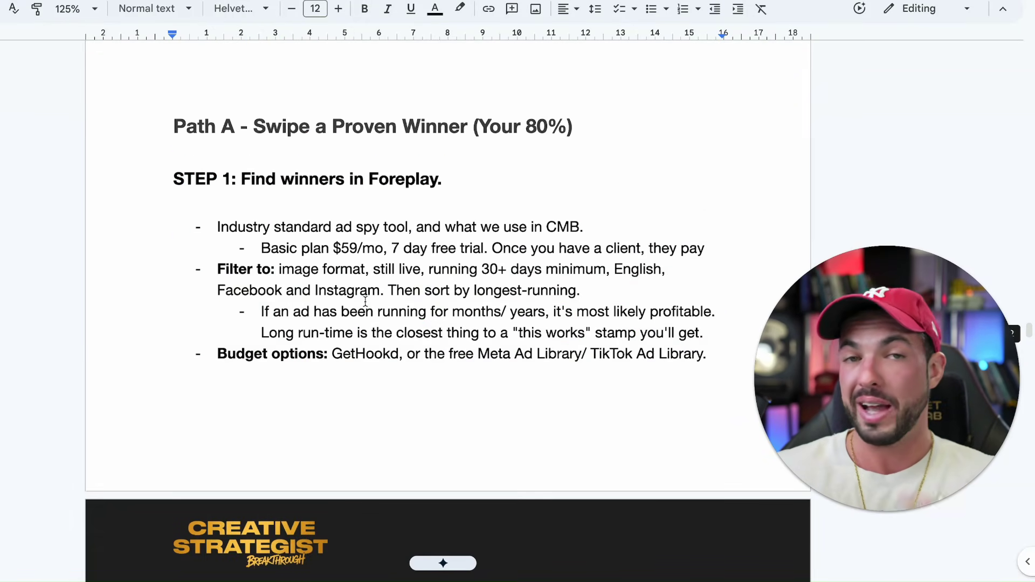
pyautogui.scroll(-10, 401, 322)
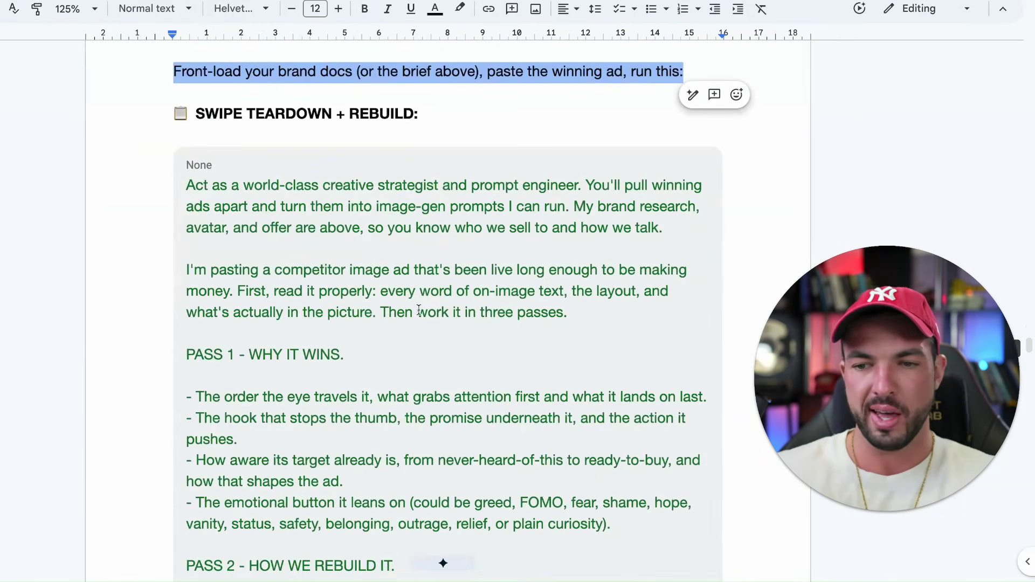
# Read the SWIPE TEARDOWN + REBUILD heading and the opening instructions of its prompt.
pyautogui.scroll(-1, 379, 140)
pyautogui.moveTo(209, 146); pyautogui.dragTo(532, 212)
pyautogui.scroll(1, 463, 151)
pyautogui.moveTo(431, 108); pyautogui.dragTo(66, 102)
pyautogui.moveTo(204, 146); pyautogui.dragTo(218, 120)
pyautogui.scroll(-3, 245, 140)
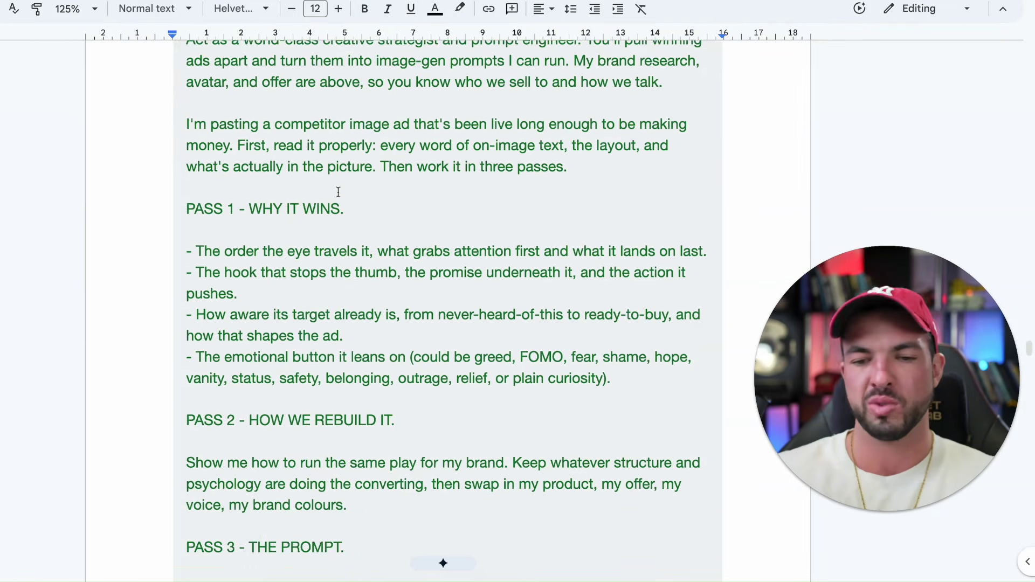
pyautogui.scroll(1, 244, 140)
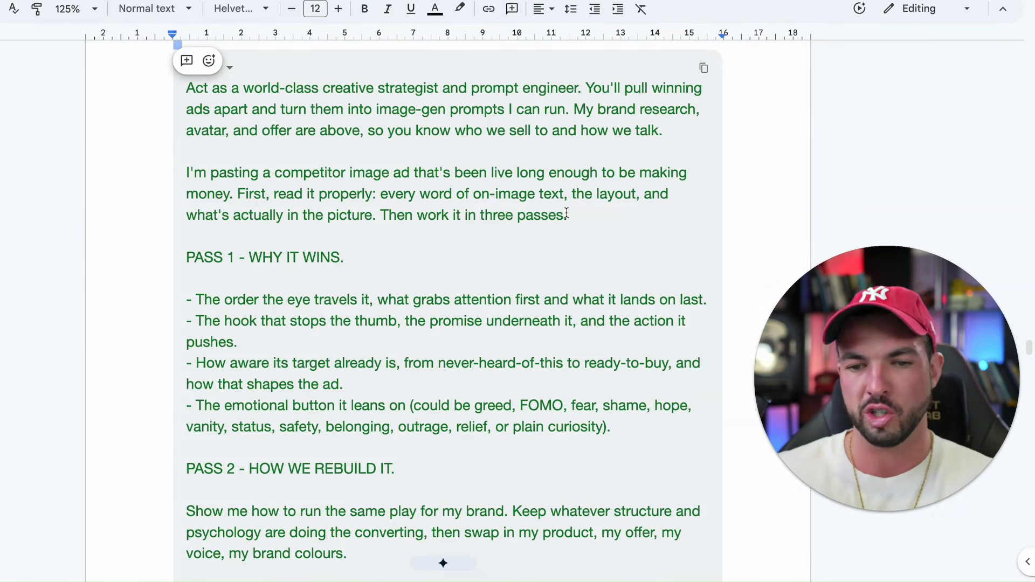
# Review the PASS 1 - WHY IT WINS and PASS 2 - HOW WE REBUILD IT sections of the teardown prompt.
pyautogui.scroll(-3, 567, 215)
pyautogui.click(268, 133)
pyautogui.tripleClick(372, 118)
pyautogui.scroll(-2, 358, 246)
pyautogui.tripleClick(359, 246)
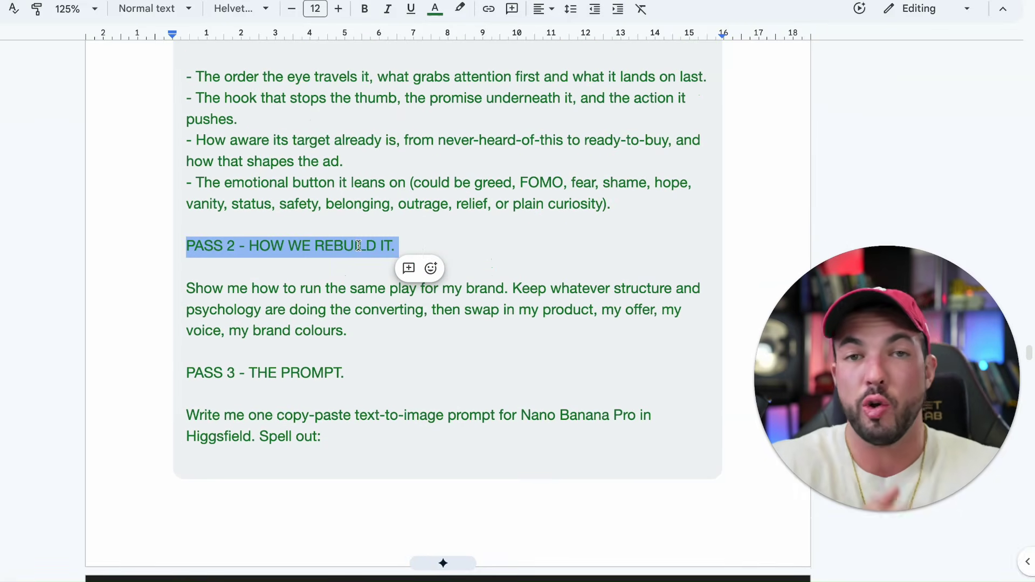
# Review the PASS 3 - THE PROMPT section and its list of details to spell out.
pyautogui.scroll(-6, 257, 152)
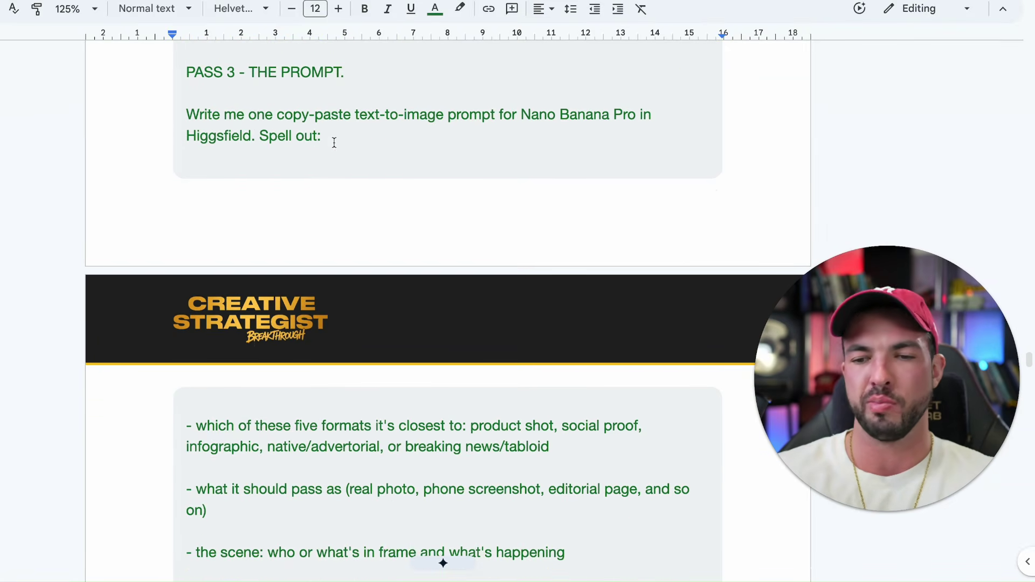
pyautogui.scroll(-6, 256, 147)
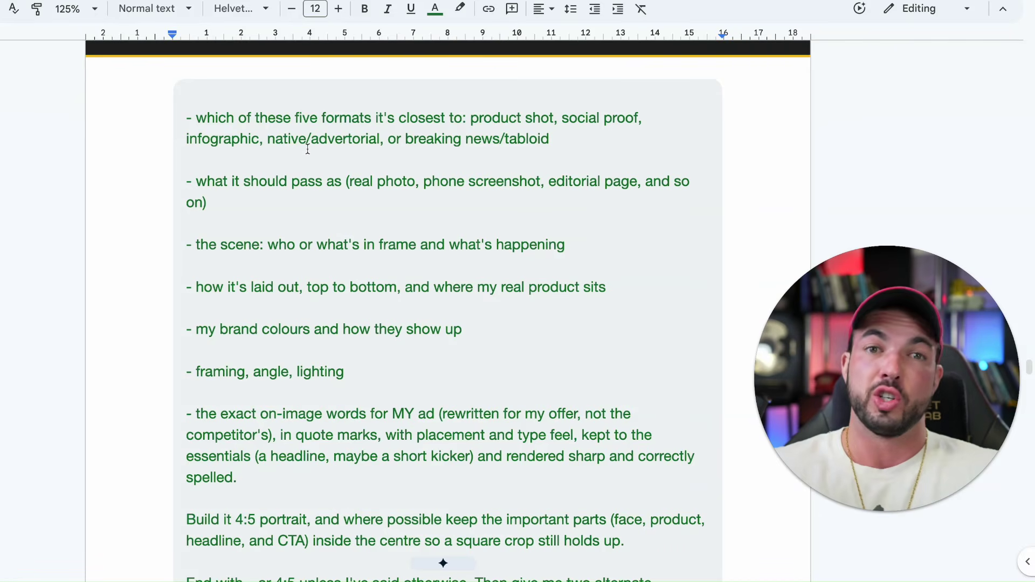
pyautogui.scroll(-1, 323, 166)
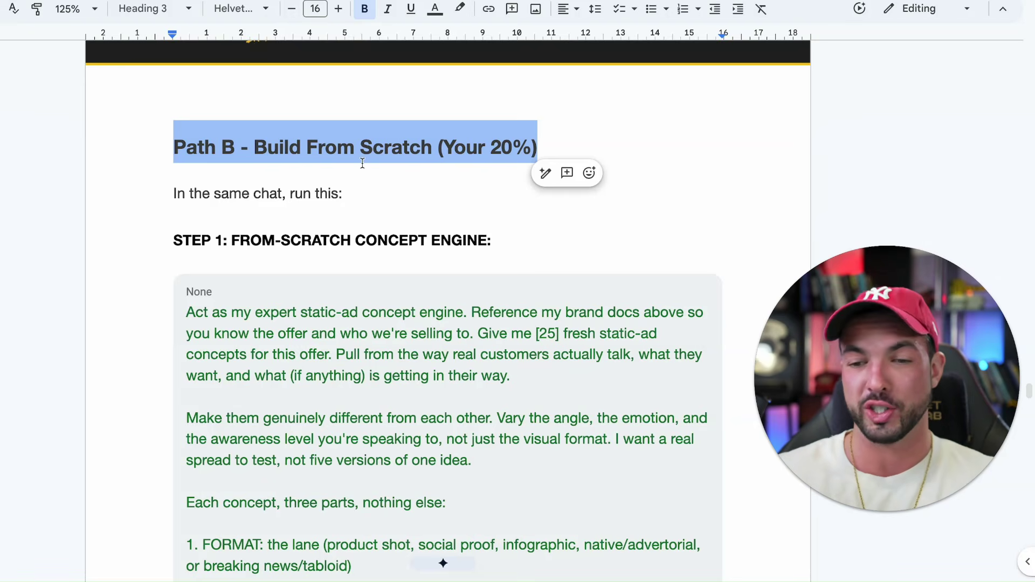
# Read the "Path B - Build From Scratch" heading and its "STEP 1: FROM-SCRATCH CONCEPT ENGINE:" line.
pyautogui.click(447, 167)
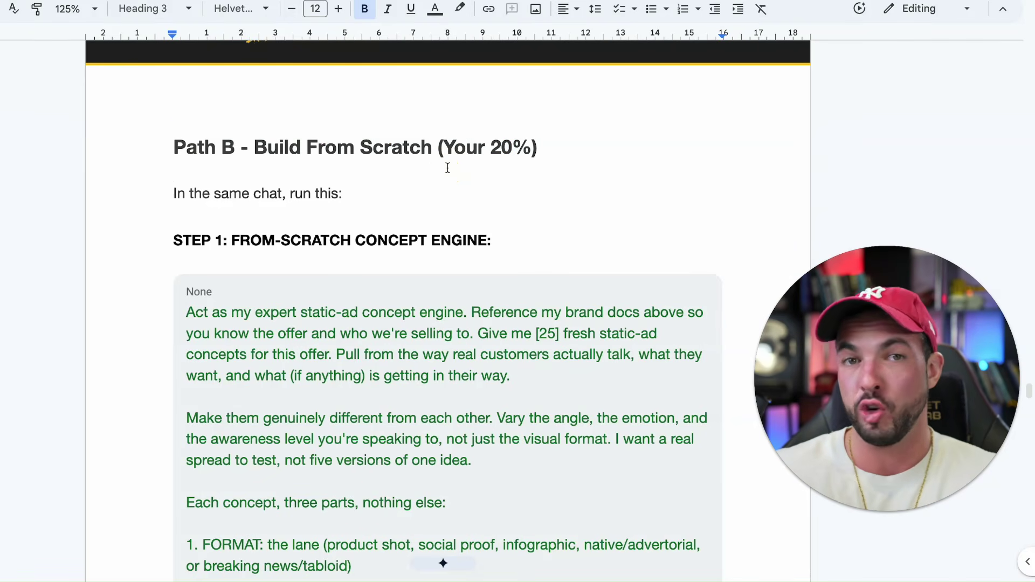
pyautogui.scroll(-2, 341, 189)
pyautogui.moveTo(593, 148); pyautogui.dragTo(160, 150)
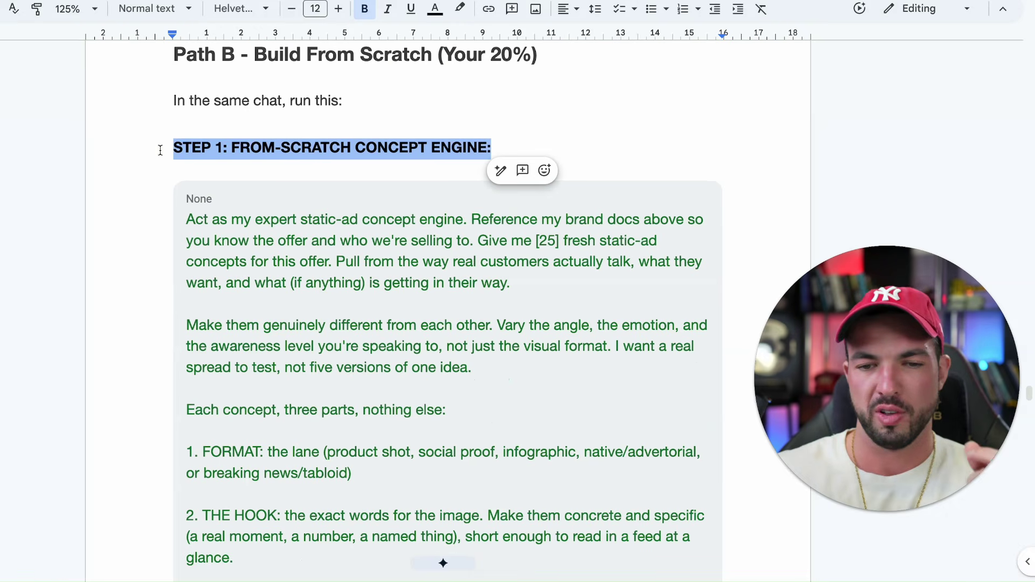
pyautogui.scroll(-2, 341, 216)
# Examine the opening two paragraphs of the concept engine prompt, from the role to the variety of concepts.
pyautogui.moveTo(463, 124); pyautogui.dragTo(164, 125)
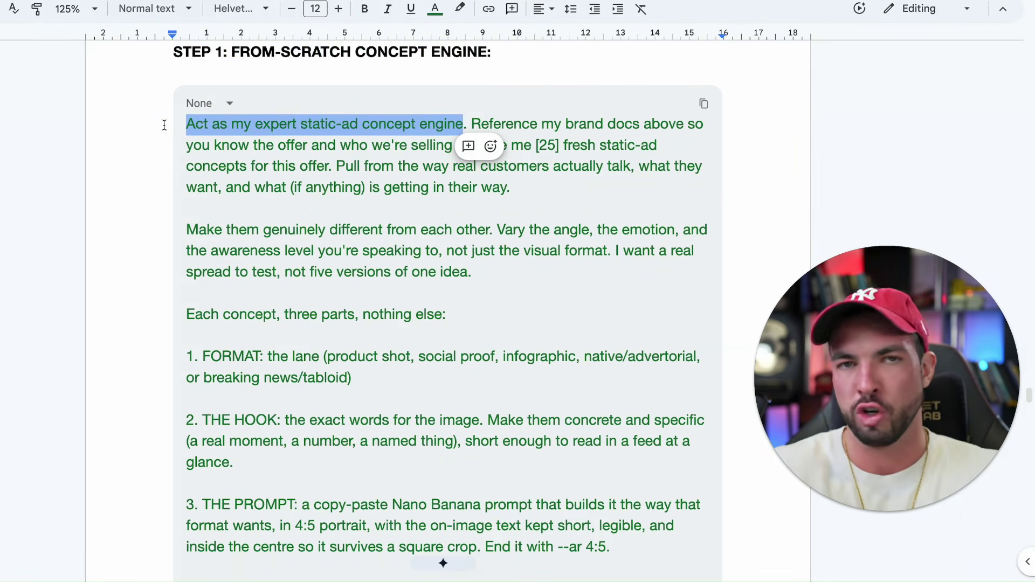
pyautogui.moveTo(472, 124); pyautogui.dragTo(594, 193)
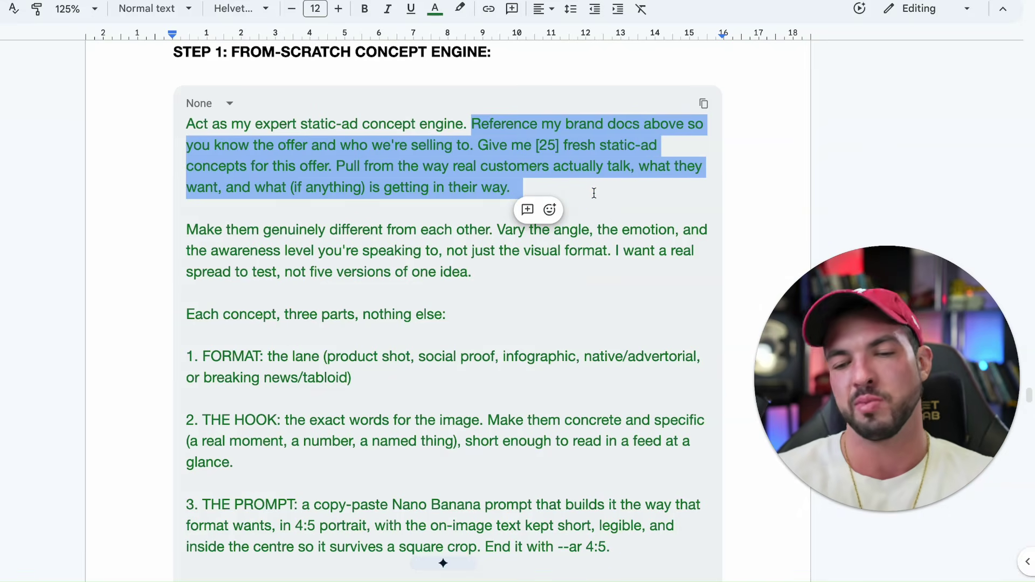
pyautogui.click(594, 193)
pyautogui.scroll(-1, 529, 216)
pyautogui.moveTo(319, 188); pyautogui.dragTo(633, 204)
pyautogui.click(616, 190)
pyautogui.moveTo(242, 188); pyautogui.dragTo(548, 206)
pyautogui.click(549, 205)
# Review the FORMAT, THE HOOK and THE PROMPT parts required for each concept in the concept engine prompt.
pyautogui.scroll(-3, 539, 199)
pyautogui.moveTo(184, 150); pyautogui.dragTo(383, 194)
pyautogui.click(221, 213)
pyautogui.moveTo(260, 216); pyautogui.dragTo(398, 262)
pyautogui.moveTo(232, 298); pyautogui.dragTo(420, 318)
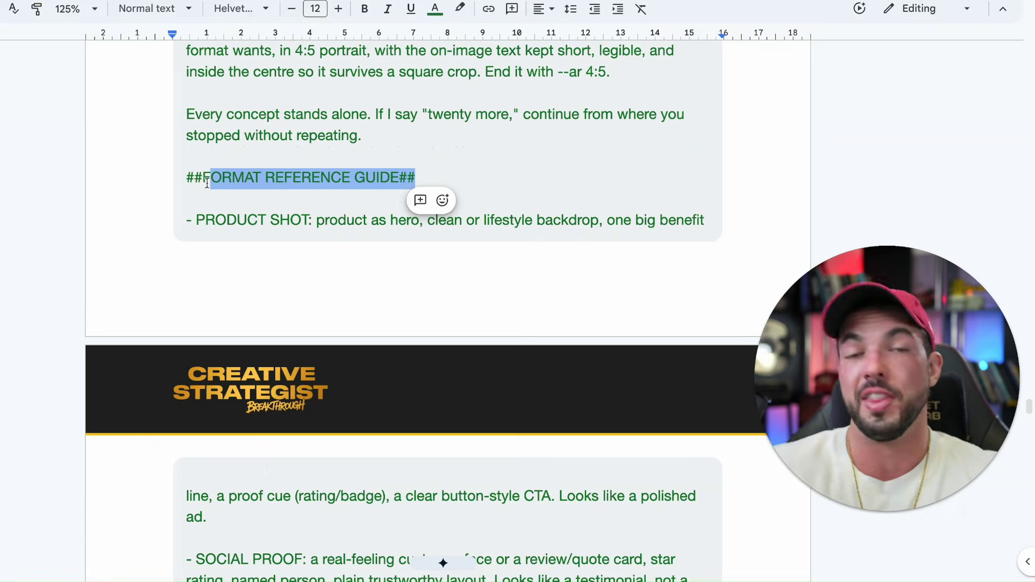
# Read the FORMAT REFERENCE GUIDE heading and its PRODUCT SHOT entry.
pyautogui.tripleClick(510, 180)
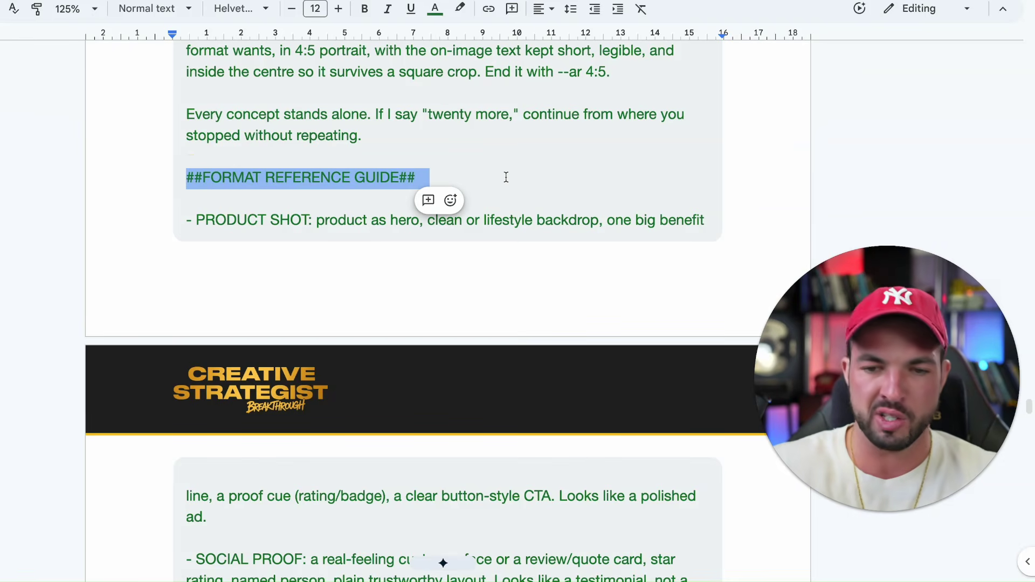
pyautogui.click(506, 178)
pyautogui.moveTo(227, 219); pyautogui.dragTo(499, 215)
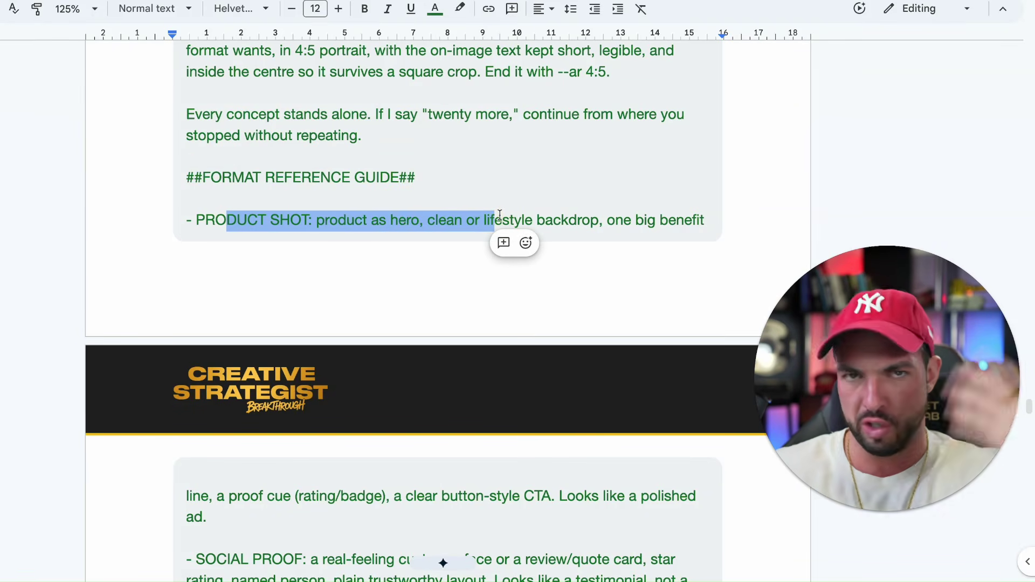
pyautogui.scroll(-3, 499, 215)
pyautogui.scroll(1, 340, 111)
pyautogui.click(340, 111)
pyautogui.scroll(2, 220, 130)
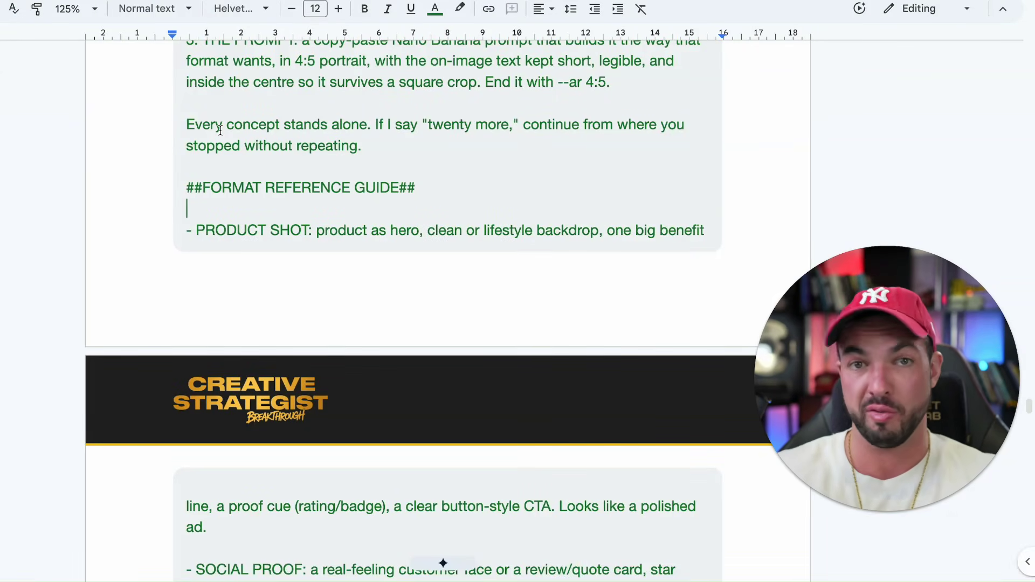
# Compare the format guide's entries from PRODUCT SHOT and SOCIAL PROOF through BREAKING NEWS / TABLOID.
pyautogui.moveTo(196, 230); pyautogui.dragTo(405, 227)
pyautogui.scroll(-5, 279, 302)
pyautogui.moveTo(279, 302); pyautogui.dragTo(488, 336)
pyautogui.scroll(-3, 489, 336)
pyautogui.moveTo(226, 219); pyautogui.dragTo(453, 222)
pyautogui.scroll(-2, 453, 221)
pyautogui.moveTo(196, 241); pyautogui.dragTo(365, 243)
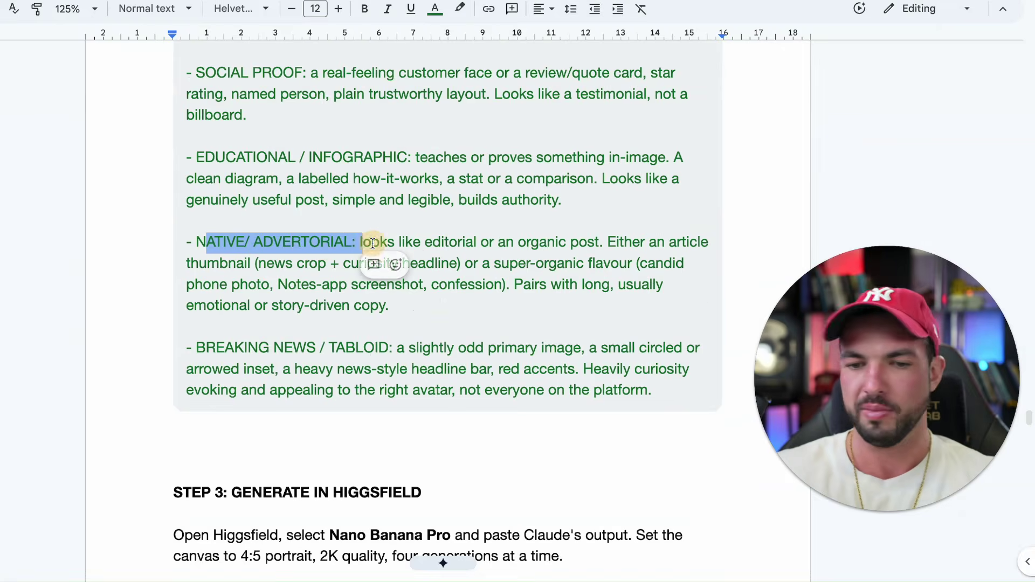
pyautogui.scroll(-2, 365, 243)
pyautogui.click(286, 257)
pyautogui.moveTo(273, 257); pyautogui.dragTo(392, 258)
# Read the "STEP 3: GENERATE IN HIGGSFIELD" heading and its instruction to select Nano Banana Pro.
pyautogui.scroll(-5, 431, 280)
pyautogui.moveTo(423, 157); pyautogui.dragTo(103, 160)
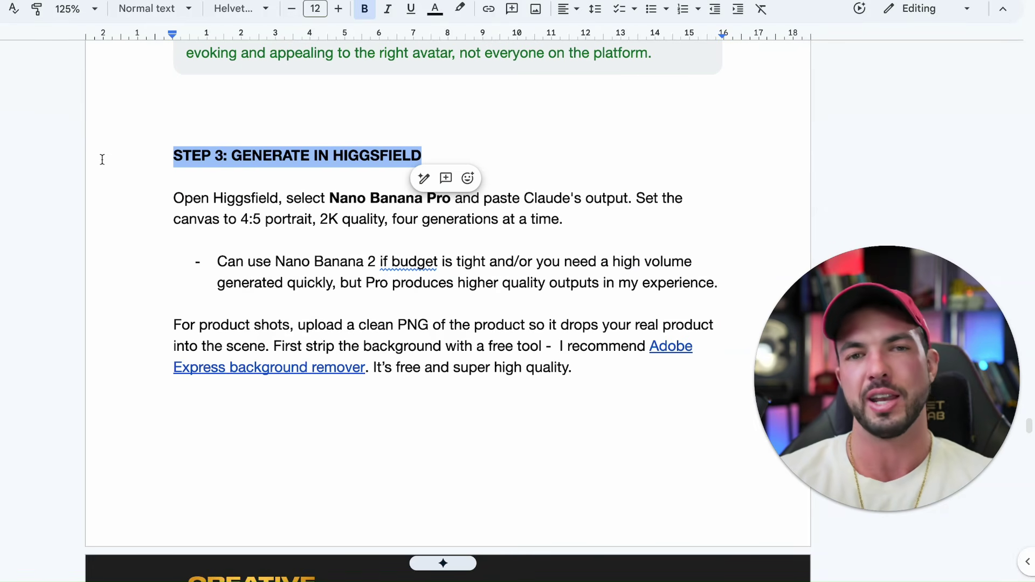
pyautogui.moveTo(175, 200); pyautogui.dragTo(438, 201)
pyautogui.click(439, 201)
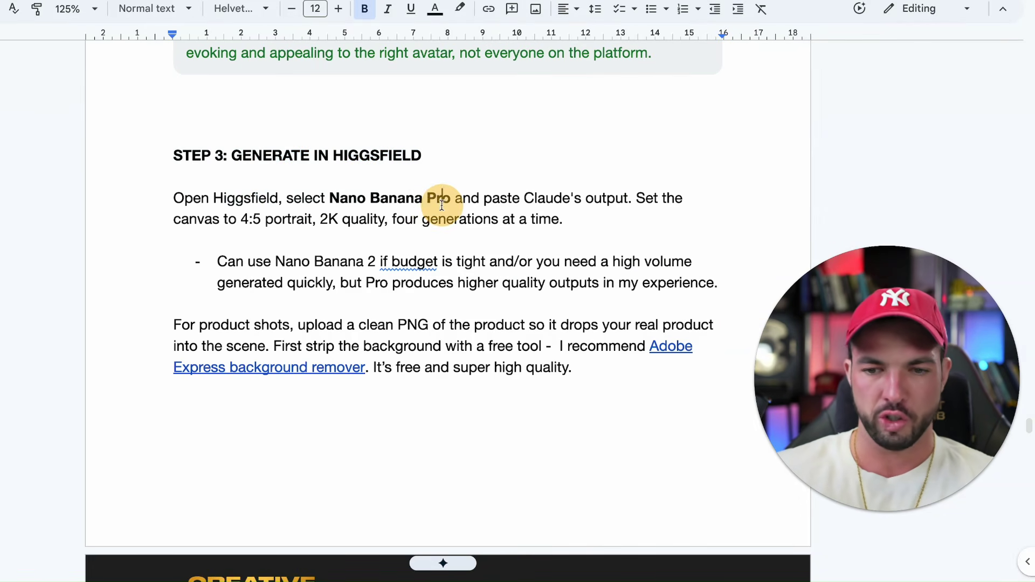
pyautogui.click(295, 236)
pyautogui.tripleClick(510, 218)
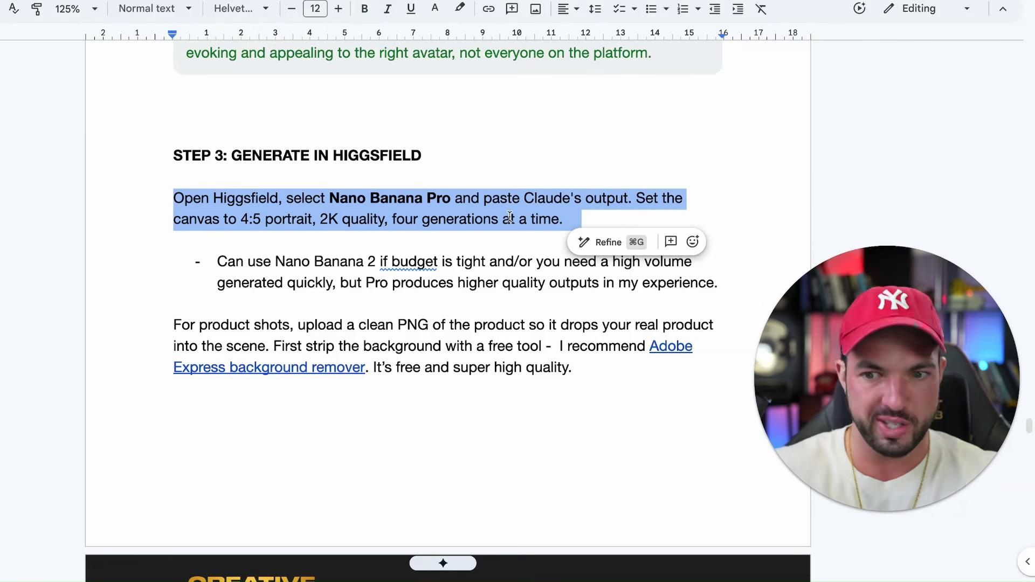
# Examine the STEP 3 generation settings for canvas ratio, quality and number of generations.
pyautogui.scroll(-1, 510, 218)
pyautogui.moveTo(312, 177); pyautogui.dragTo(238, 180)
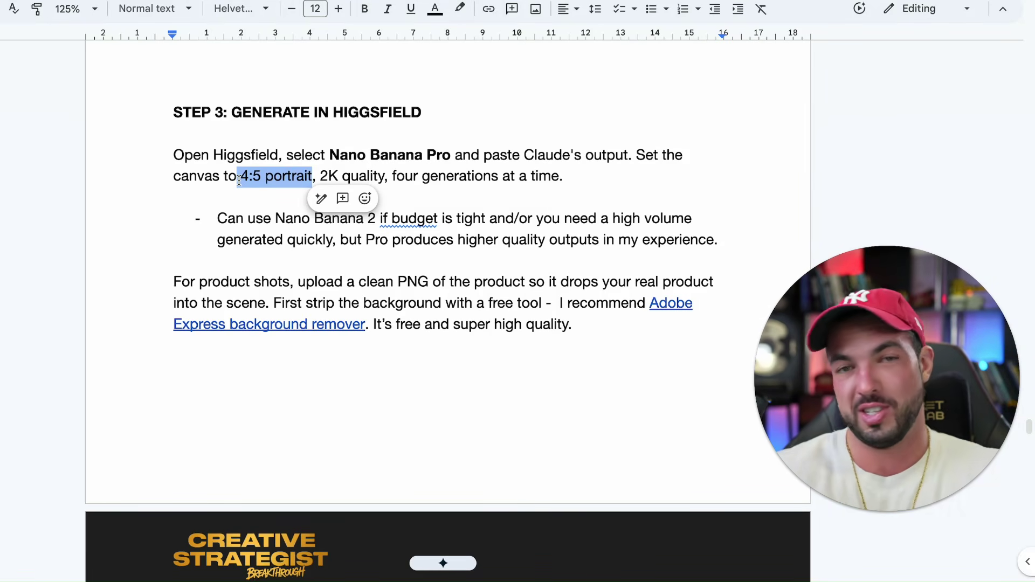
pyautogui.moveTo(564, 177); pyautogui.dragTo(295, 177)
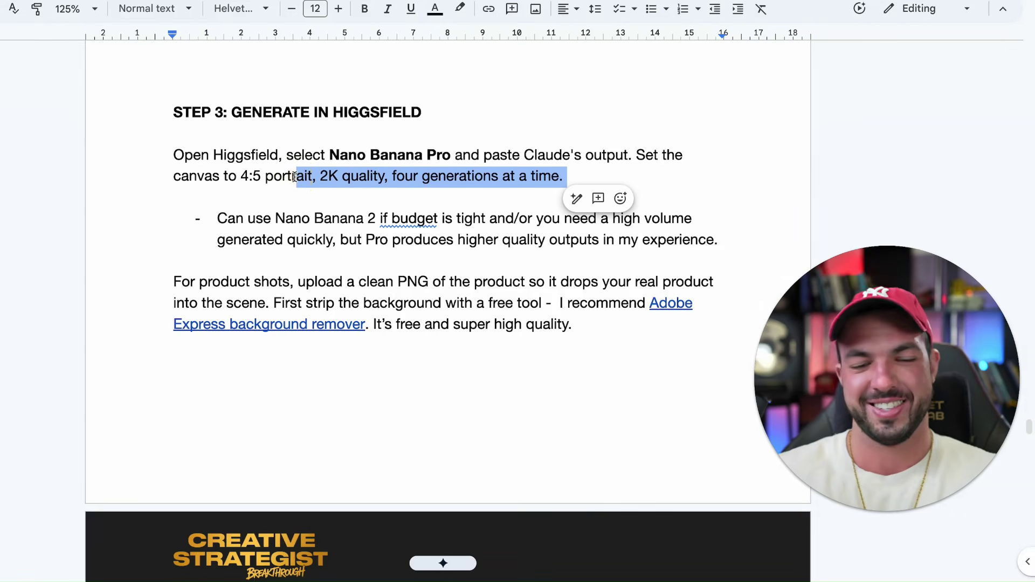
pyautogui.click(609, 176)
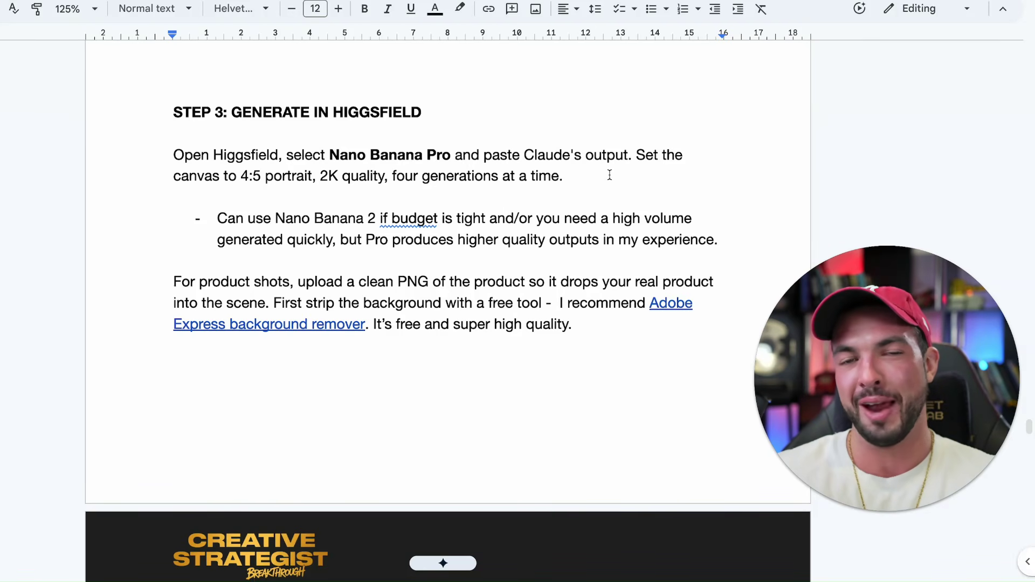
pyautogui.click(367, 173)
pyautogui.moveTo(384, 174); pyautogui.dragTo(310, 173)
pyautogui.click(392, 174)
pyautogui.moveTo(393, 174); pyautogui.dragTo(672, 173)
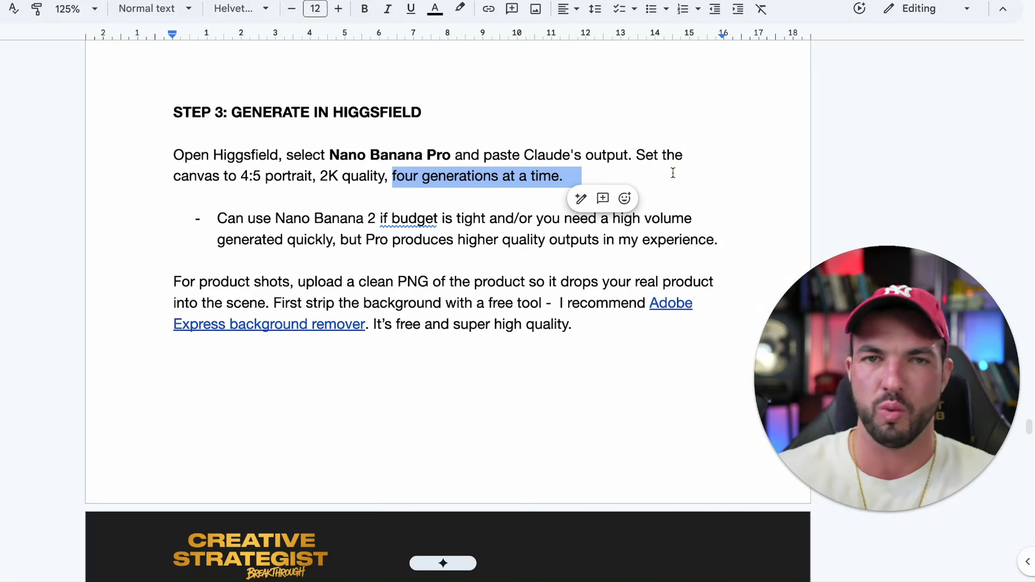
# Read the bullet on using Nano Banana 2 as an alternative to Nano Banana Pro.
pyautogui.click(124, 224)
pyautogui.moveTo(218, 218); pyautogui.dragTo(272, 217)
pyautogui.click(376, 220)
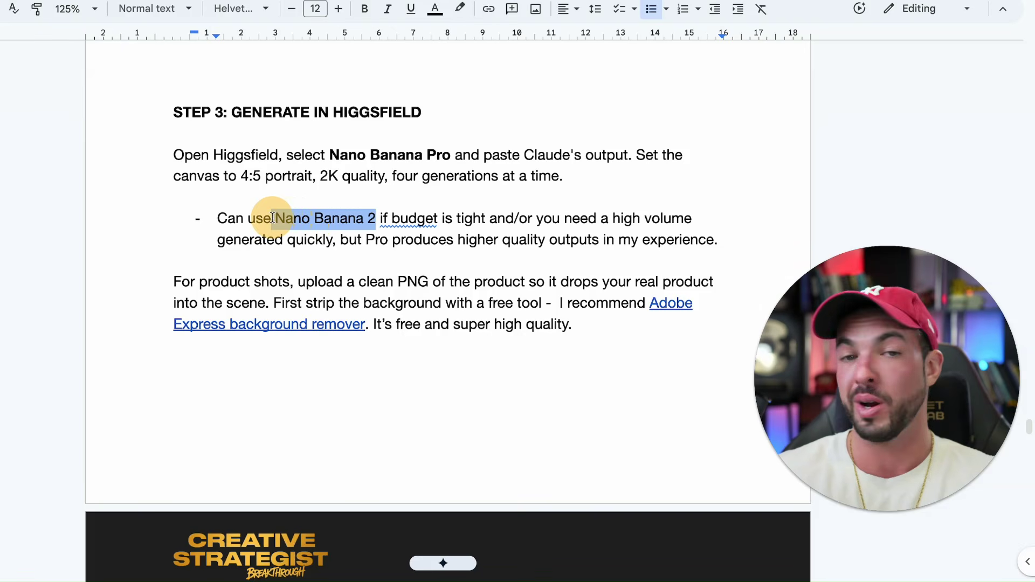
pyautogui.doubleClick(439, 155)
pyautogui.moveTo(381, 218); pyautogui.dragTo(625, 218)
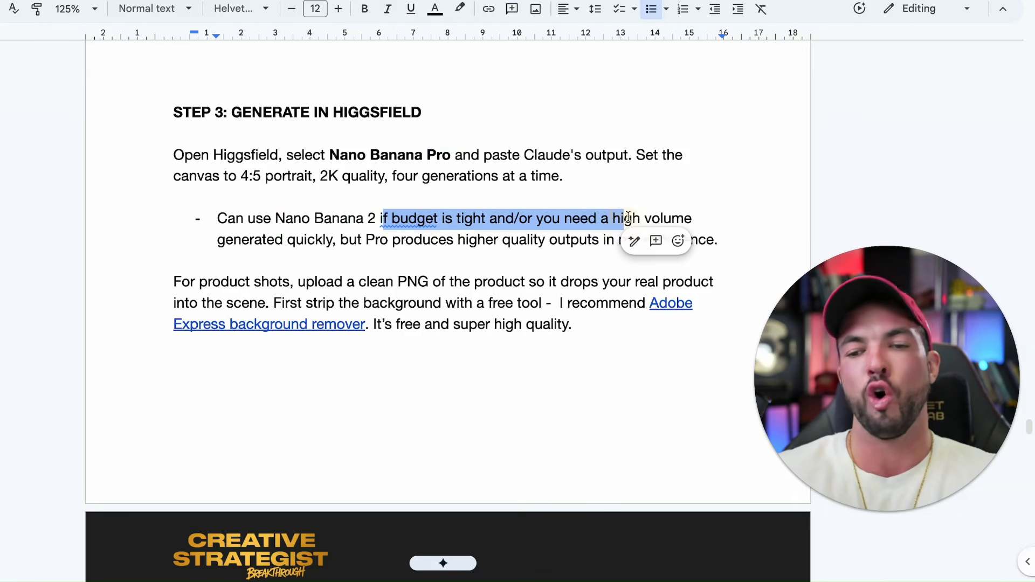
# Review the bullet's advice on when Nano Banana 2 suits and how Pro's output quality compares.
pyautogui.click(624, 218)
pyautogui.moveTo(226, 225); pyautogui.dragTo(437, 227)
pyautogui.click(393, 239)
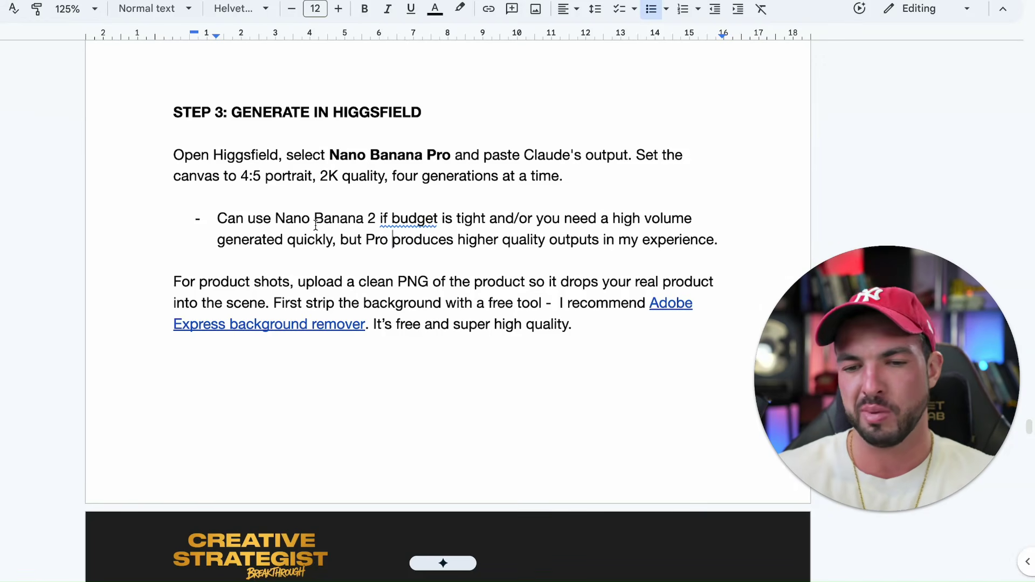
pyautogui.moveTo(257, 218); pyautogui.dragTo(462, 235)
pyautogui.moveTo(336, 240); pyautogui.dragTo(725, 244)
# Delete the extra space before "I recommend" in the product shots paragraph.
pyautogui.scroll(-1, 616, 240)
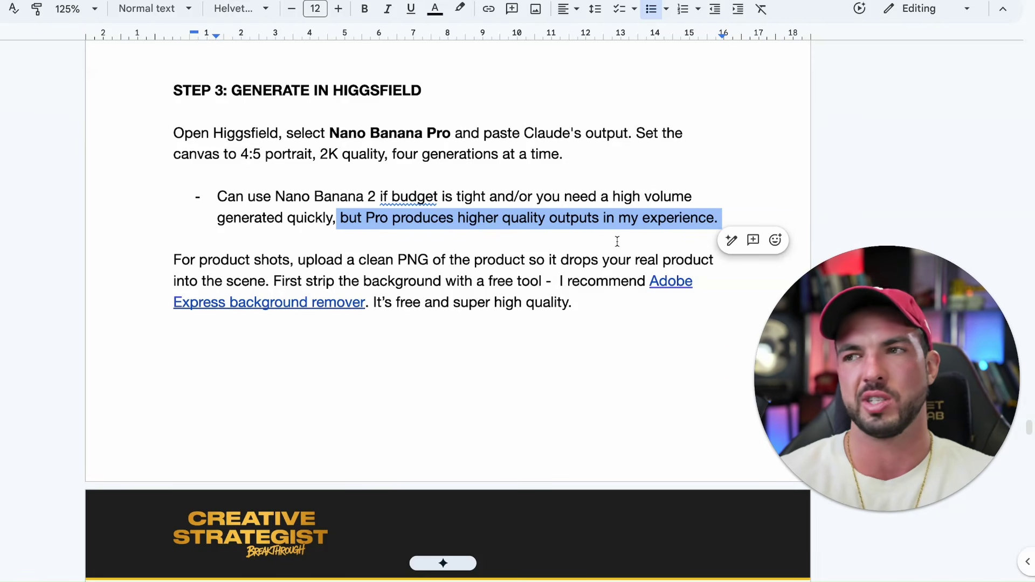
pyautogui.scroll(-1, 617, 240)
pyautogui.click(587, 252)
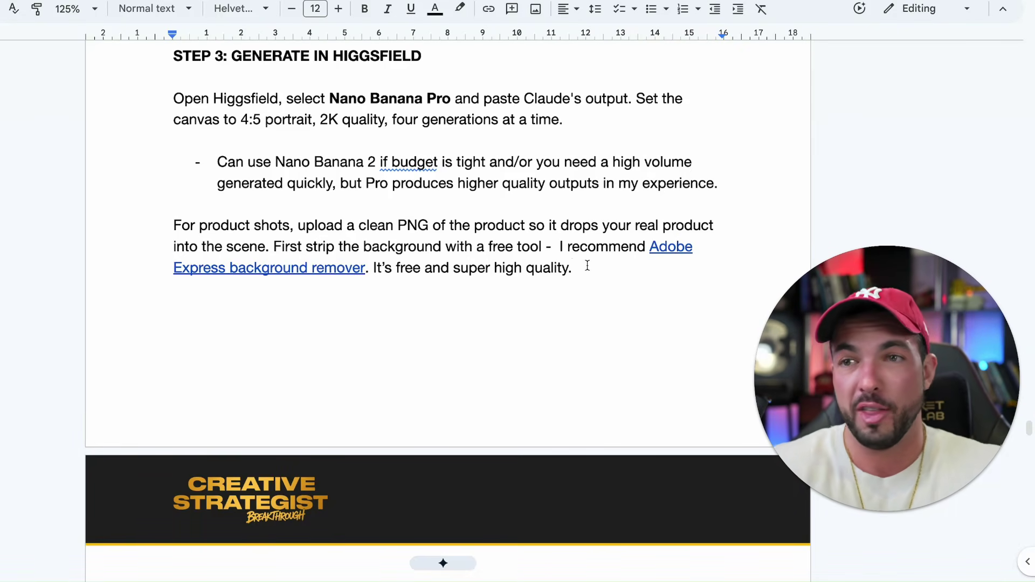
pyautogui.press('BackSpace')
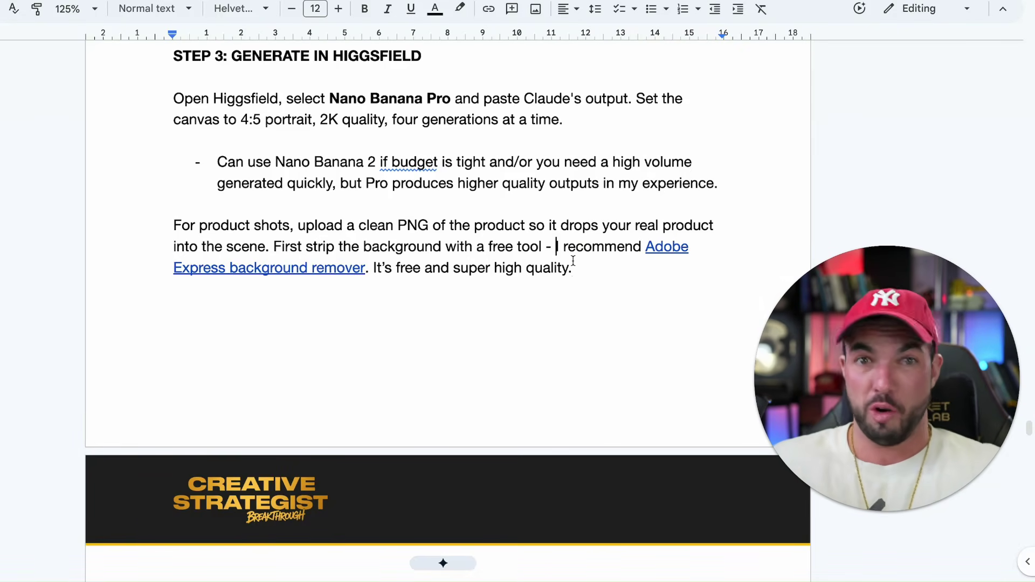
# Read the product shots paragraph on uploading a clean PNG and stripping its background first.
pyautogui.click(433, 225)
pyautogui.moveTo(155, 221); pyautogui.dragTo(612, 273)
pyautogui.click(613, 272)
pyautogui.moveTo(366, 268); pyautogui.dragTo(273, 247)
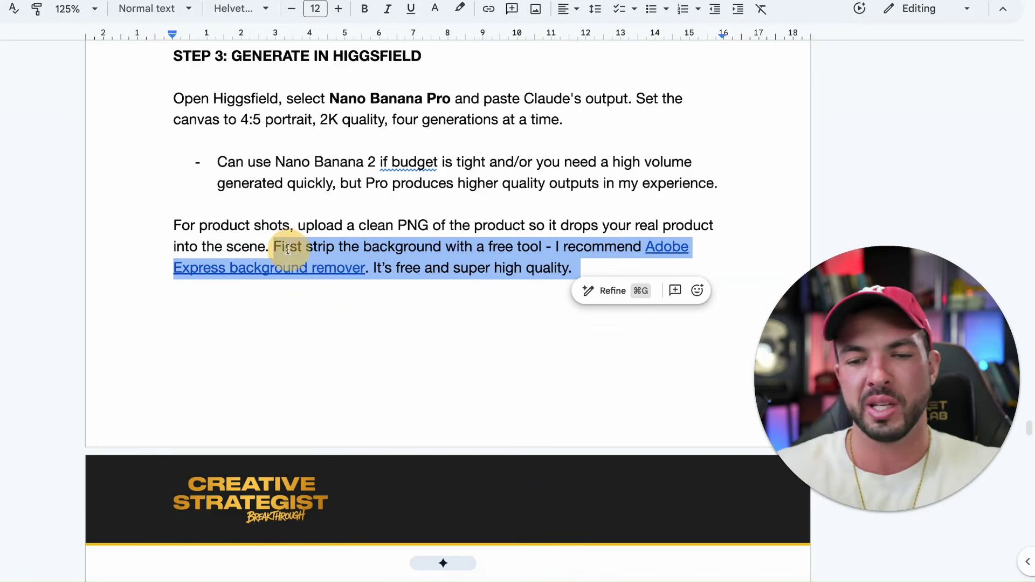
# Review the background removal recommendation and preview the Adobe Express background remover link.
pyautogui.click(380, 246)
pyautogui.moveTo(580, 267); pyautogui.dragTo(552, 235)
pyautogui.doubleClick(292, 280)
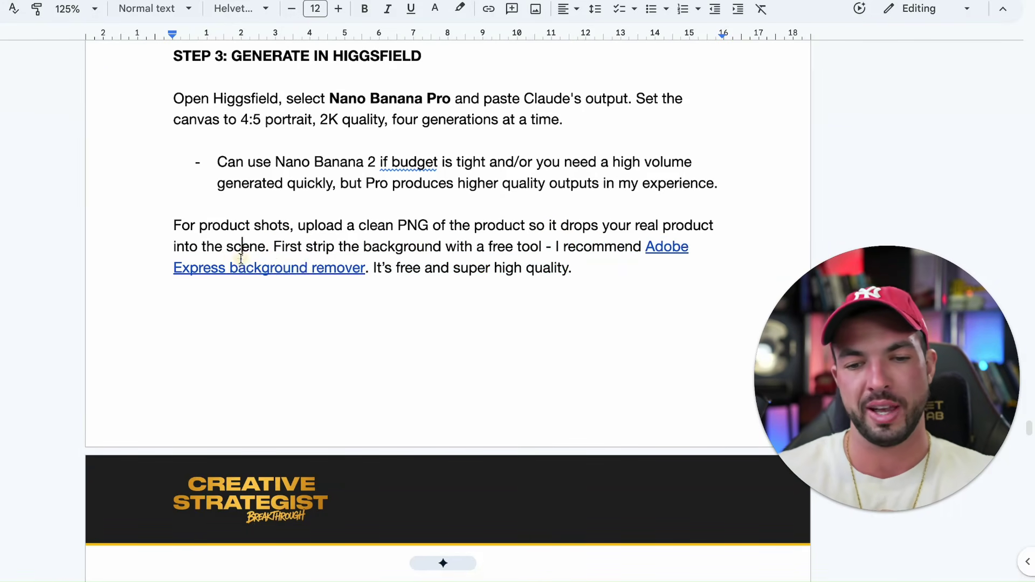
pyautogui.click(283, 268)
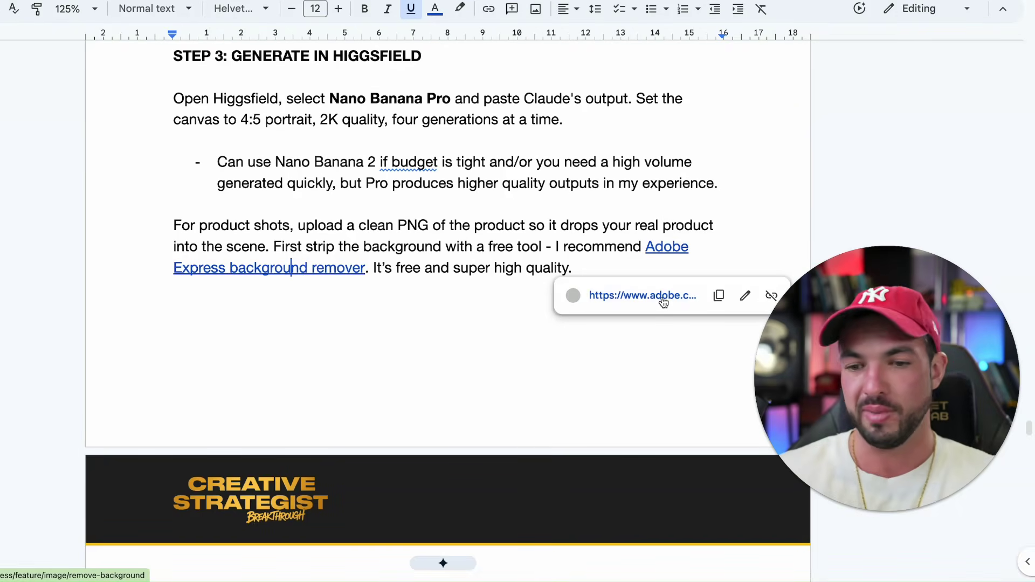
pyautogui.click(614, 260)
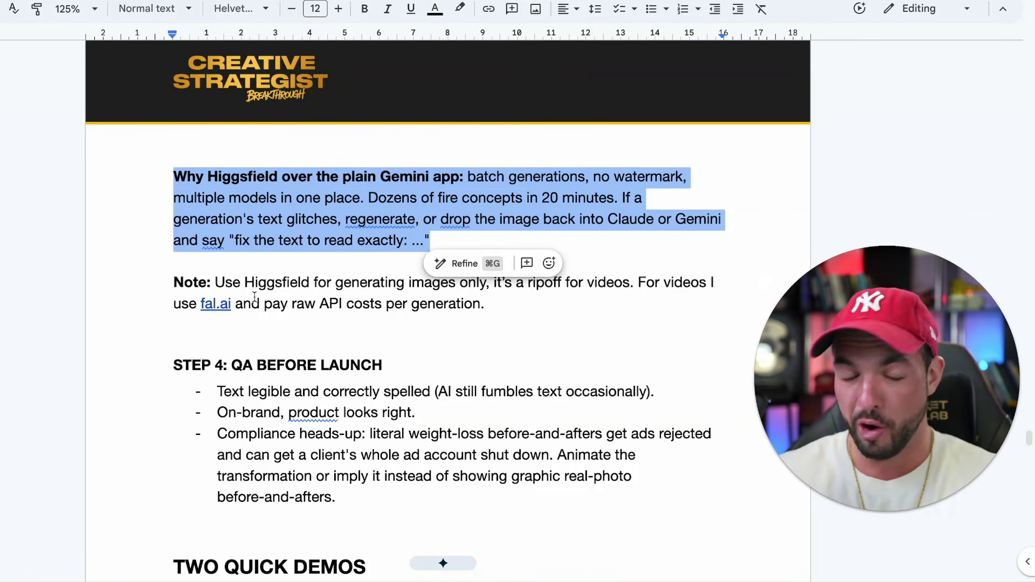
# Read the "Why Higgsfield over the plain Gemini app" paragraph on batch generations, watermarks and models.
pyautogui.click(265, 241)
pyautogui.moveTo(174, 177); pyautogui.dragTo(521, 240)
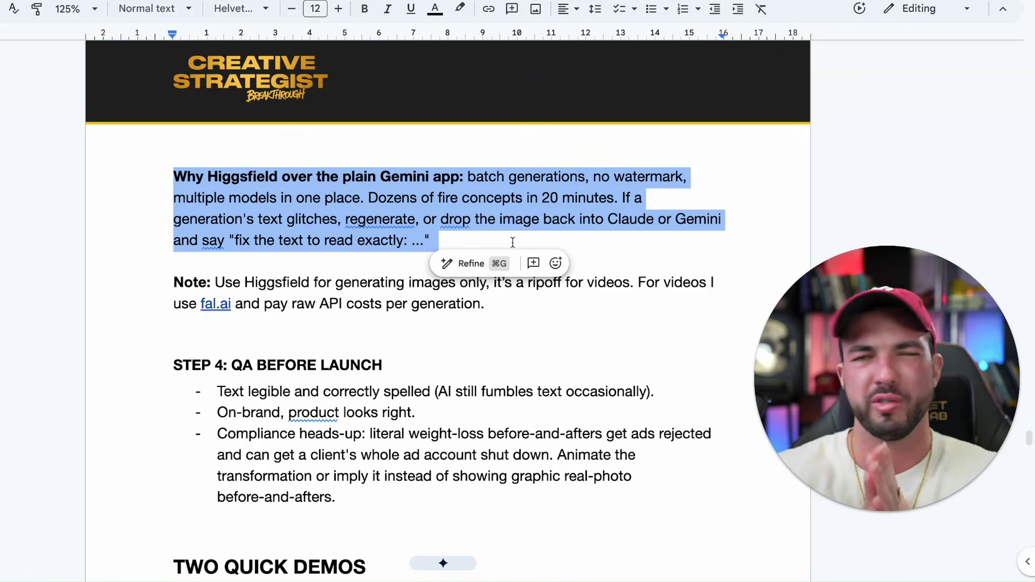
pyautogui.click(503, 240)
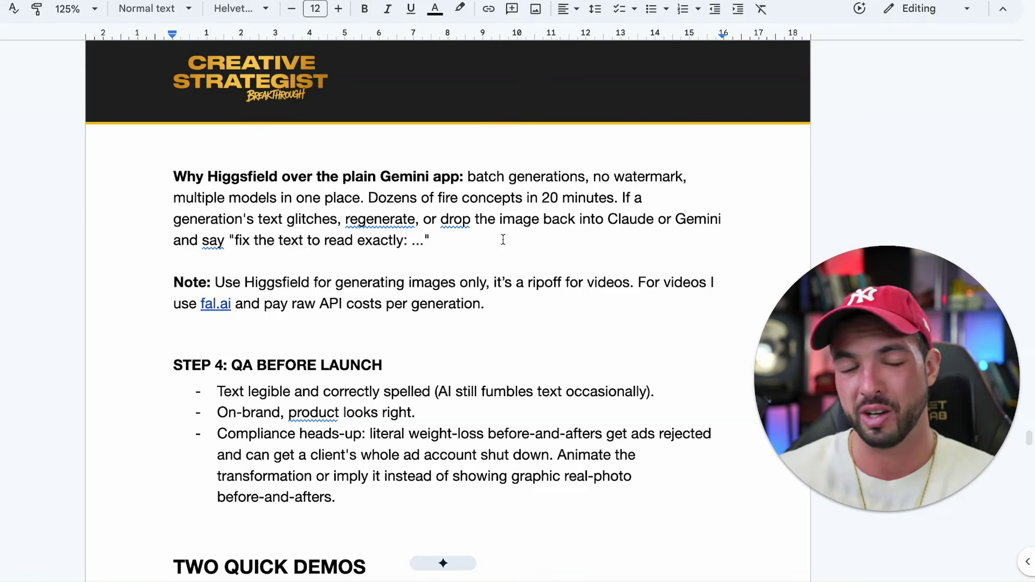
pyautogui.moveTo(503, 240); pyautogui.dragTo(369, 199)
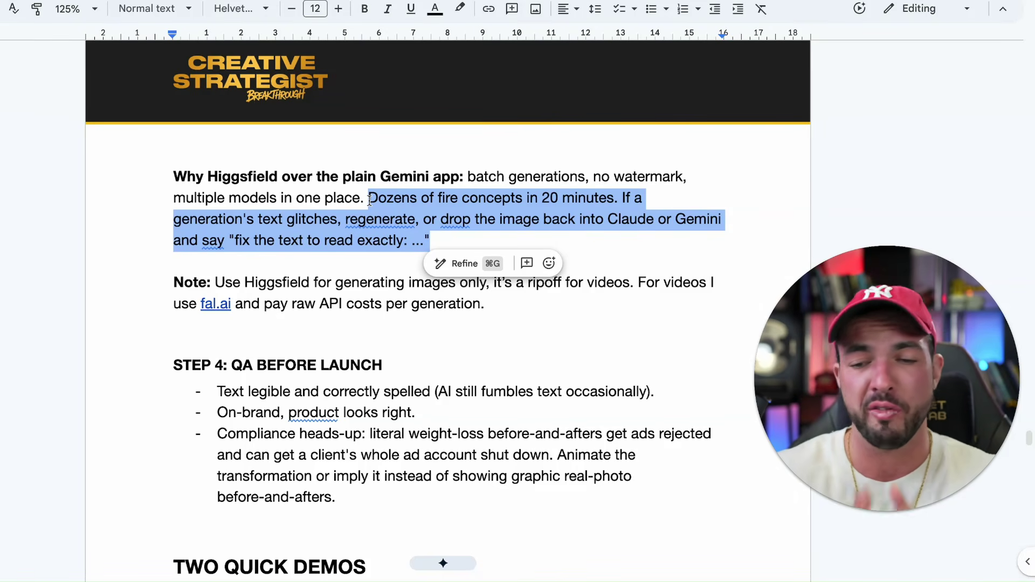
# Examine the advice on fixing glitched text by regenerating or returning the image to Claude or Gemini.
pyautogui.click(371, 199)
pyautogui.moveTo(173, 219); pyautogui.dragTo(487, 243)
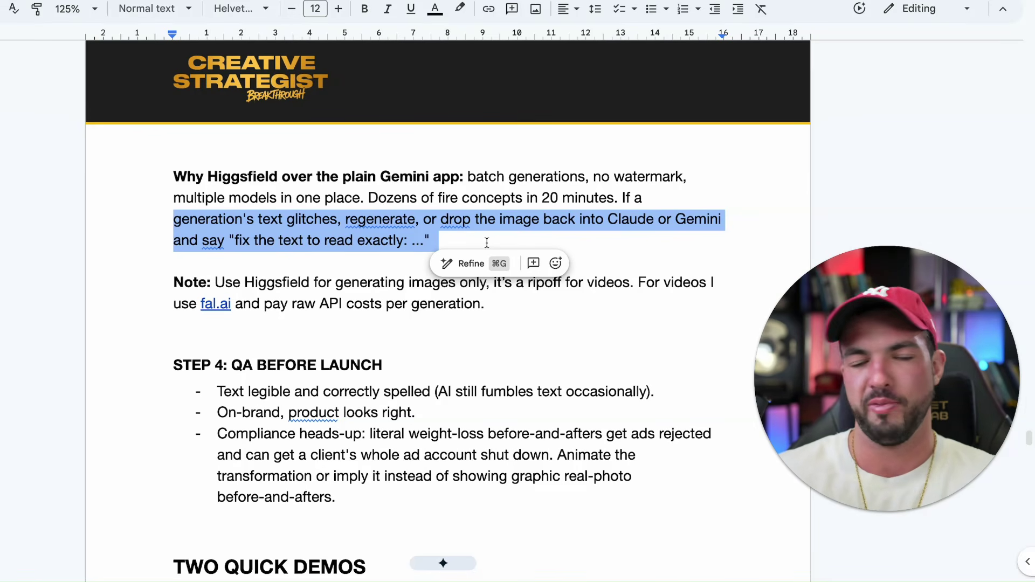
pyautogui.moveTo(487, 243); pyautogui.dragTo(95, 244)
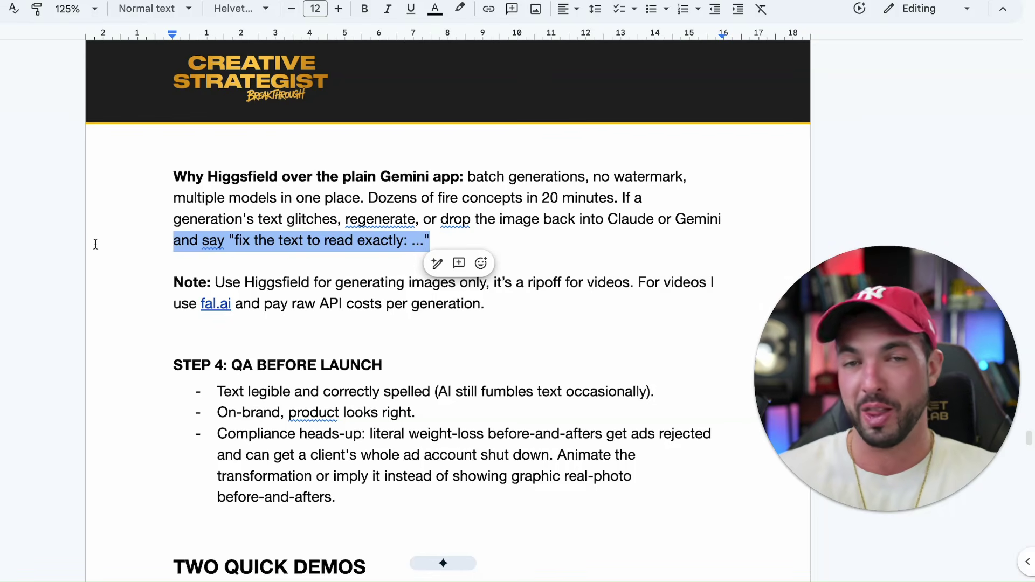
pyautogui.click(282, 243)
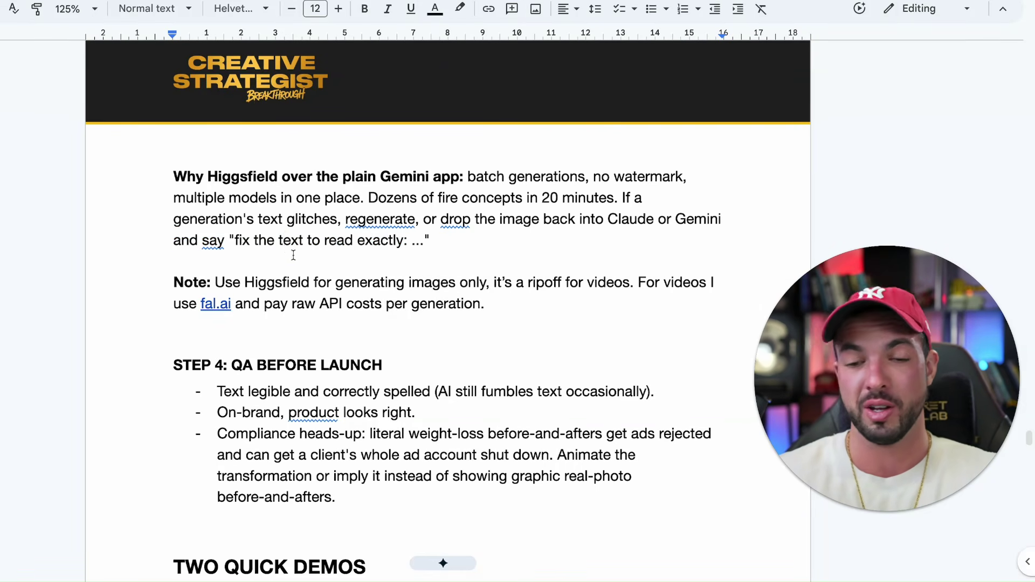
# Read the note on using Higgsfield only for generating images and not for videos.
pyautogui.scroll(-3, 283, 248)
pyautogui.tripleClick(350, 205)
pyautogui.click(351, 205)
pyautogui.moveTo(144, 194); pyautogui.dragTo(639, 190)
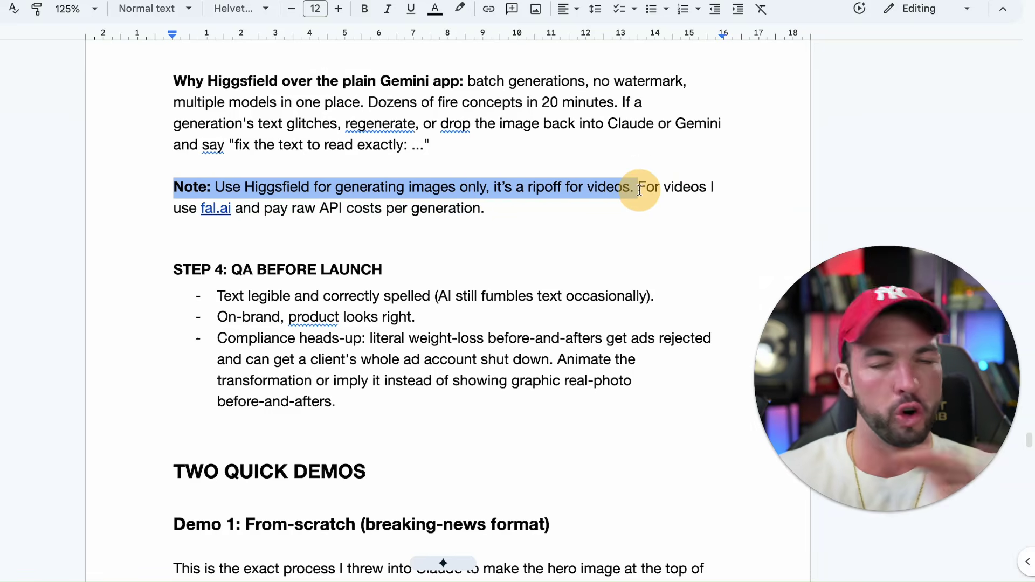
pyautogui.click(540, 207)
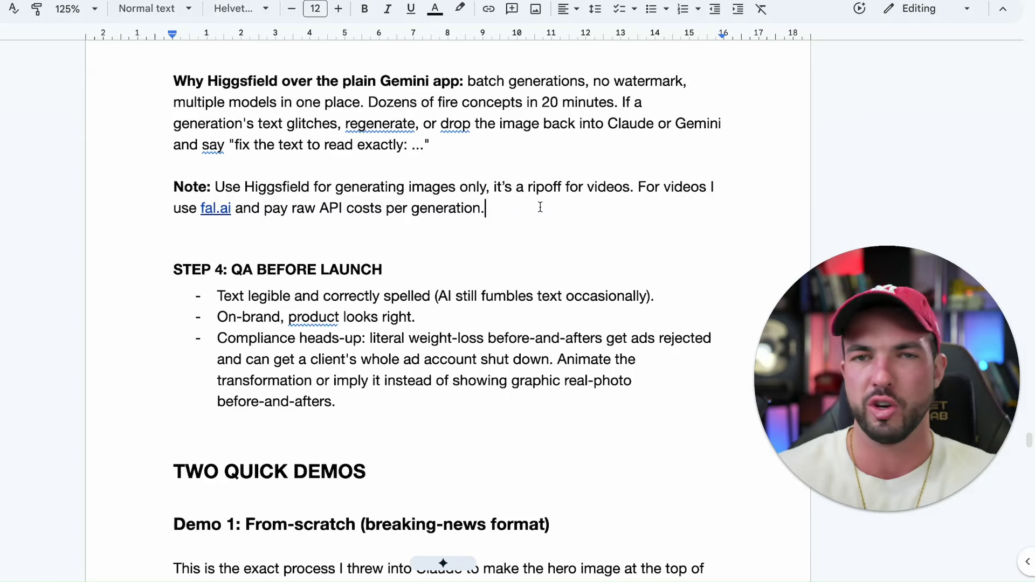
# Preview the fal.ai link and read the remark about paying raw API costs per generation.
pyautogui.moveTo(229, 207)
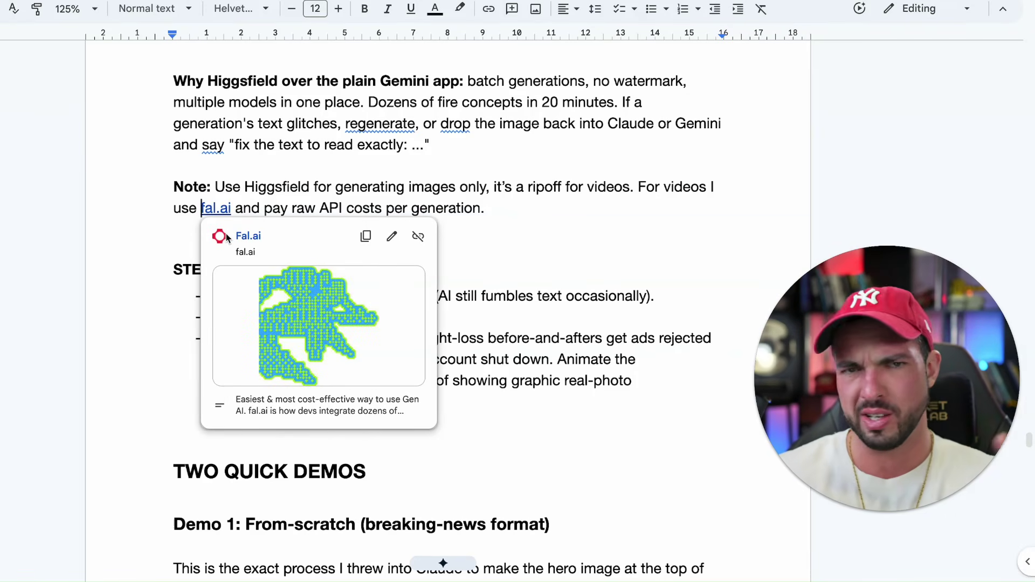
pyautogui.moveTo(251, 208); pyautogui.dragTo(472, 214)
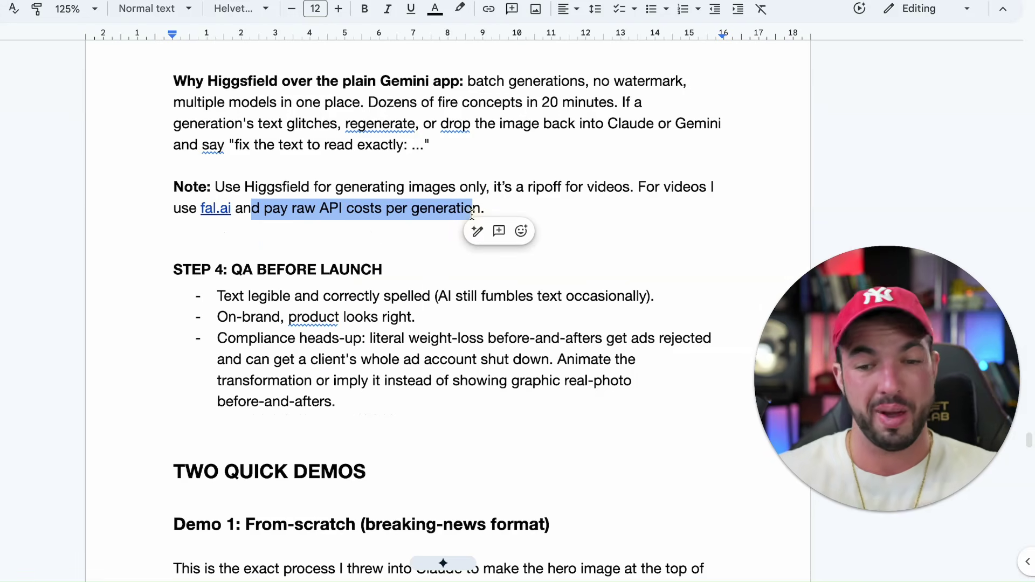
pyautogui.click(478, 211)
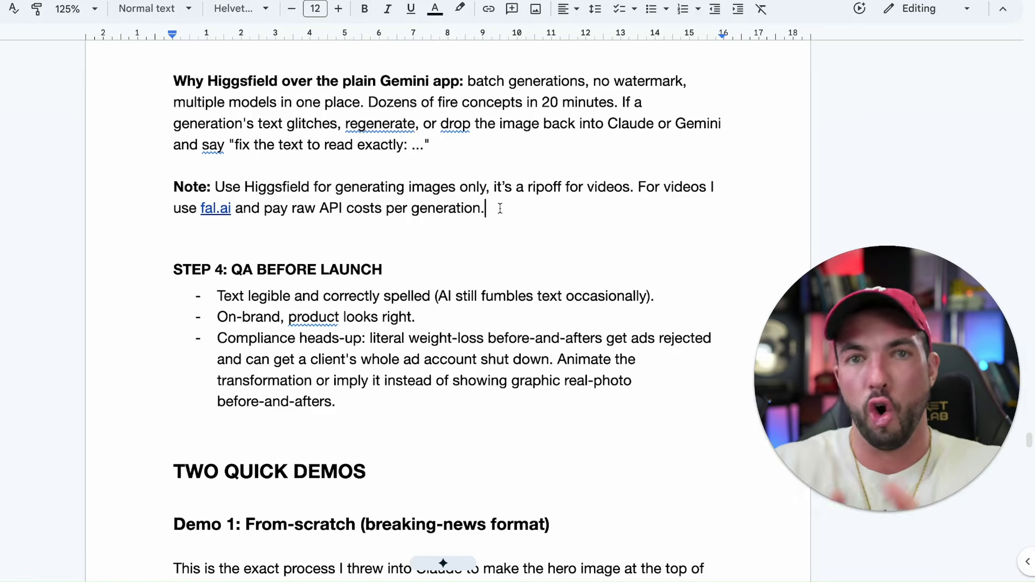
# Read the "STEP 4: QA BEFORE LAUNCH" heading and its check for legible, correctly spelled text.
pyautogui.scroll(-2, 459, 189)
pyautogui.click(417, 168)
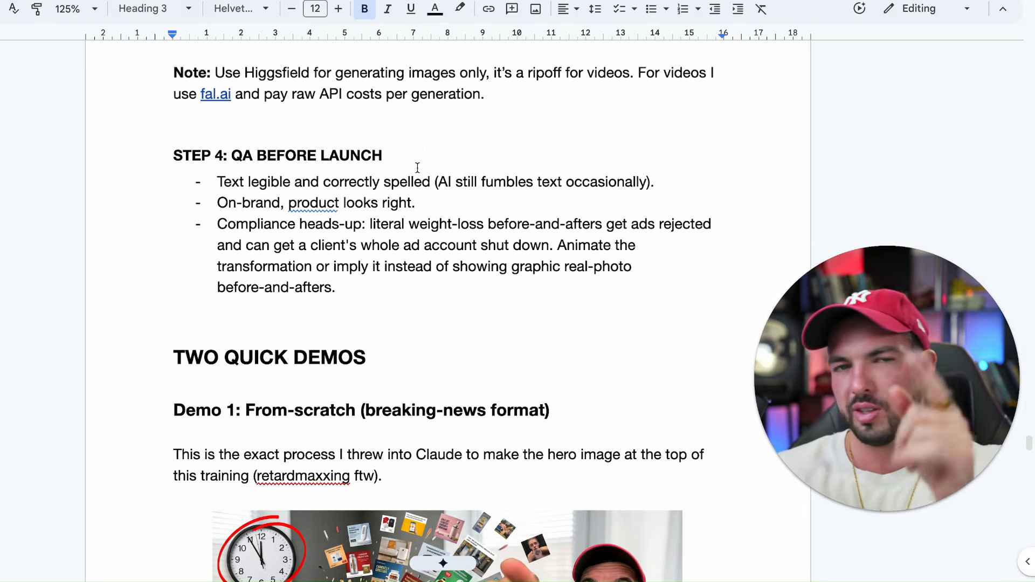
pyautogui.moveTo(415, 161); pyautogui.dragTo(157, 167)
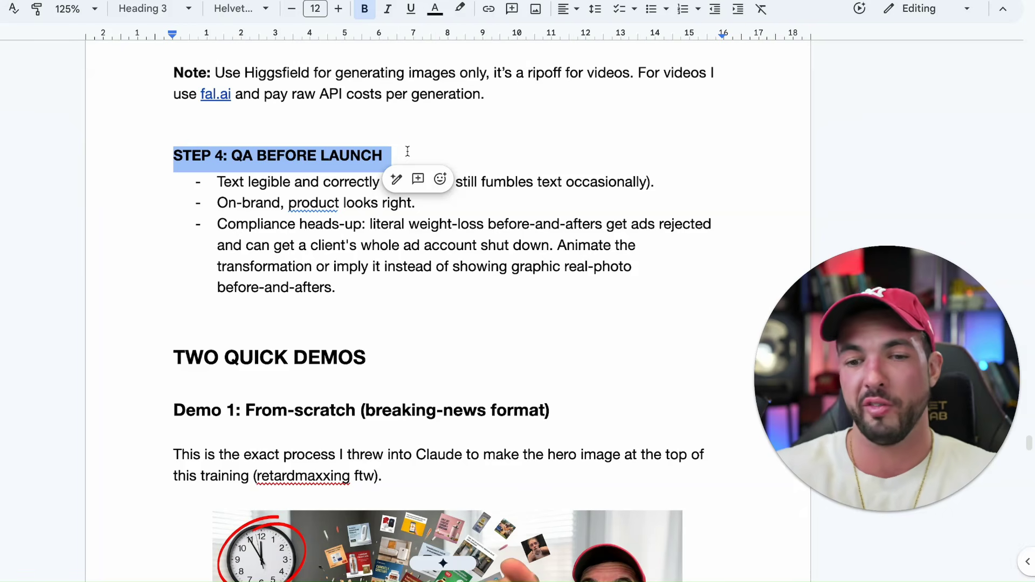
pyautogui.click(408, 151)
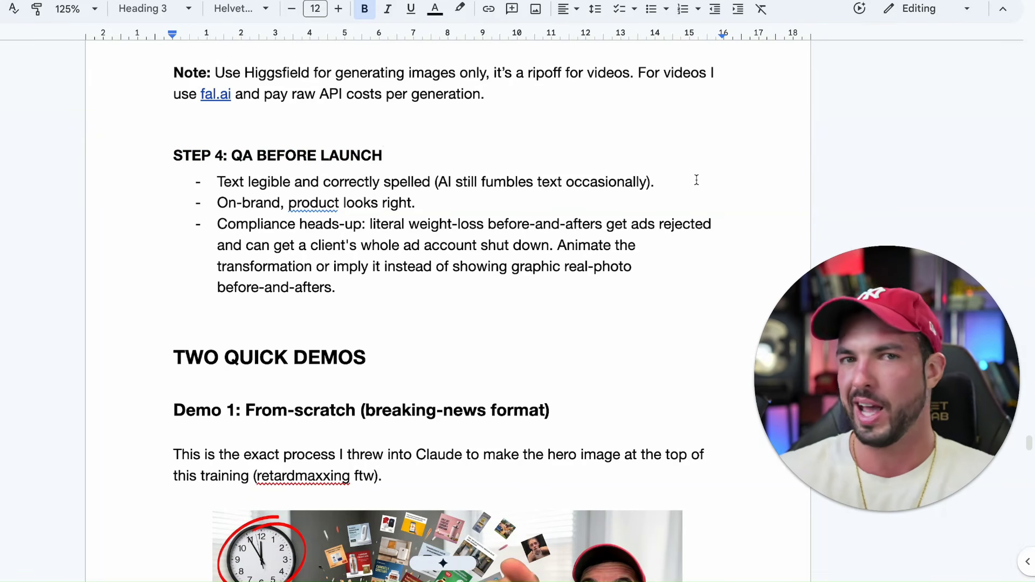
pyautogui.moveTo(655, 182); pyautogui.dragTo(216, 182)
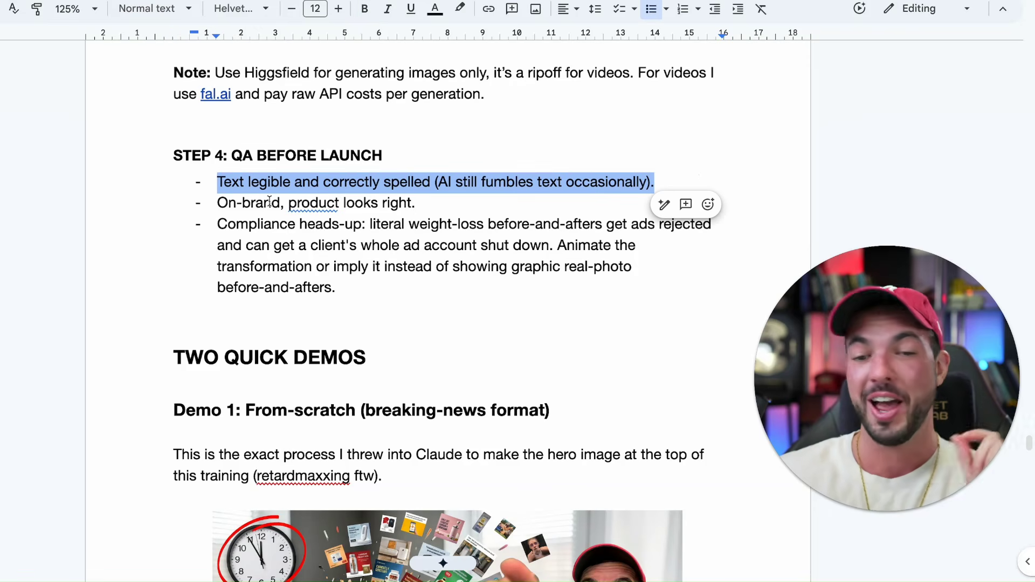
pyautogui.click(269, 201)
# Read the Step 4 checks on brand and product accuracy and the compliance heads-up about weight-loss before-and-afters.
pyautogui.scroll(-2, 269, 201)
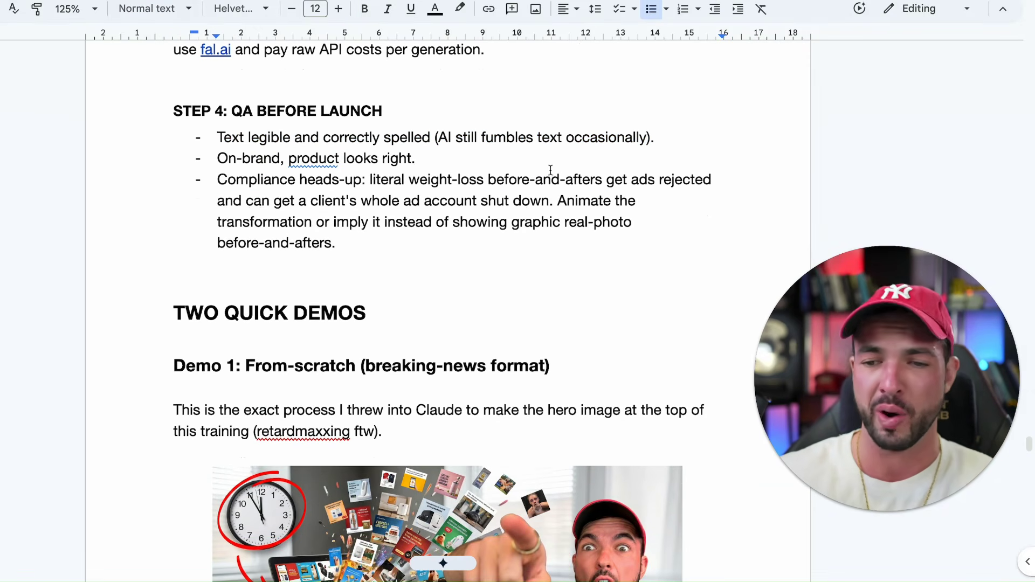
pyautogui.click(479, 154)
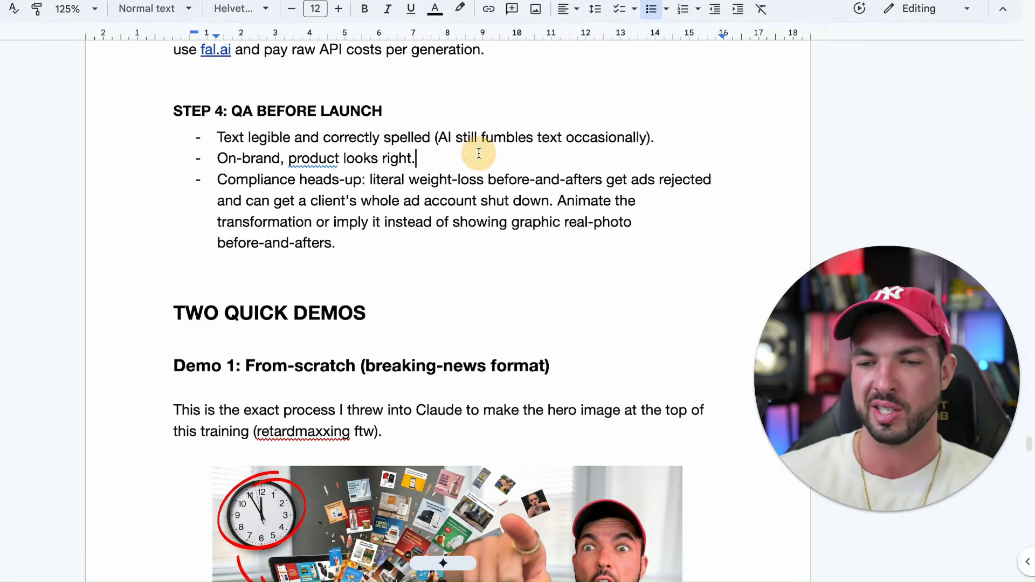
pyautogui.tripleClick(357, 158)
pyautogui.click(363, 158)
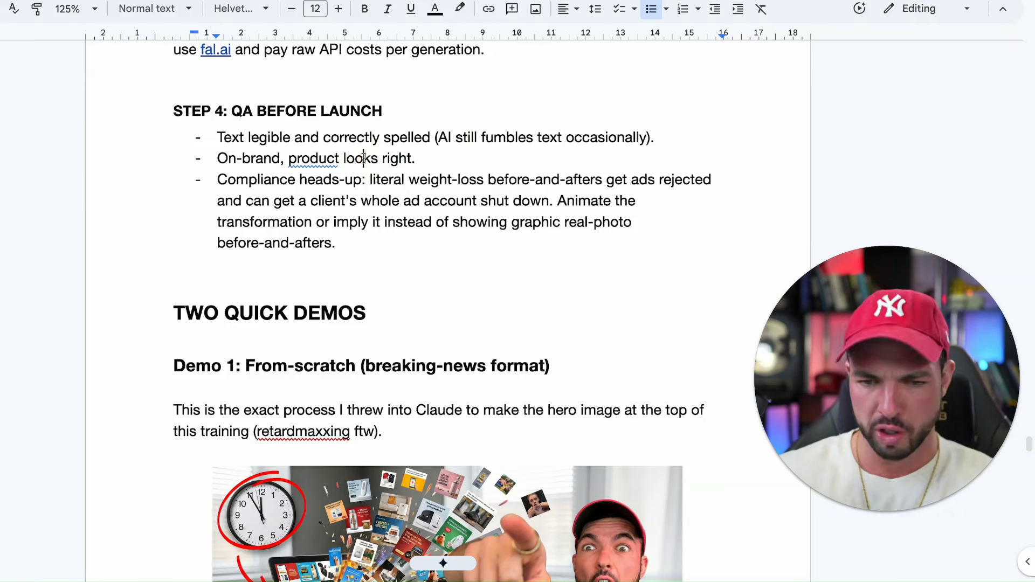
pyautogui.click(461, 158)
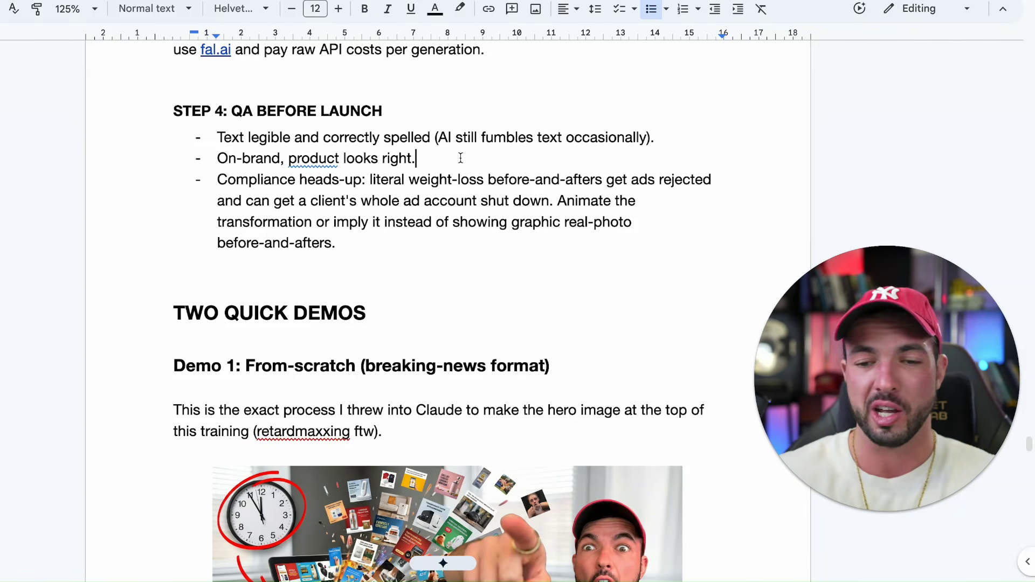
pyautogui.tripleClick(558, 248)
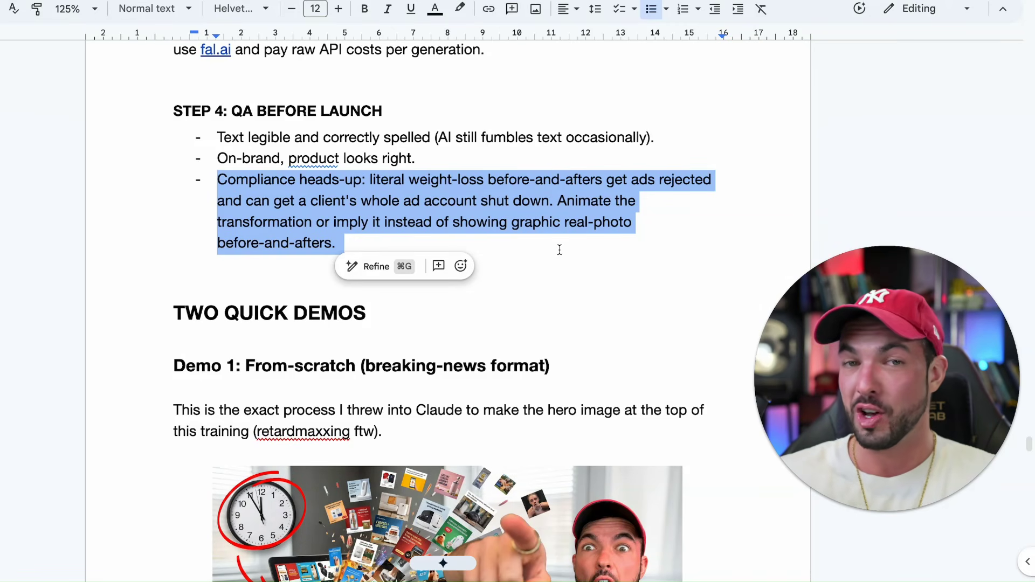
pyautogui.click(559, 249)
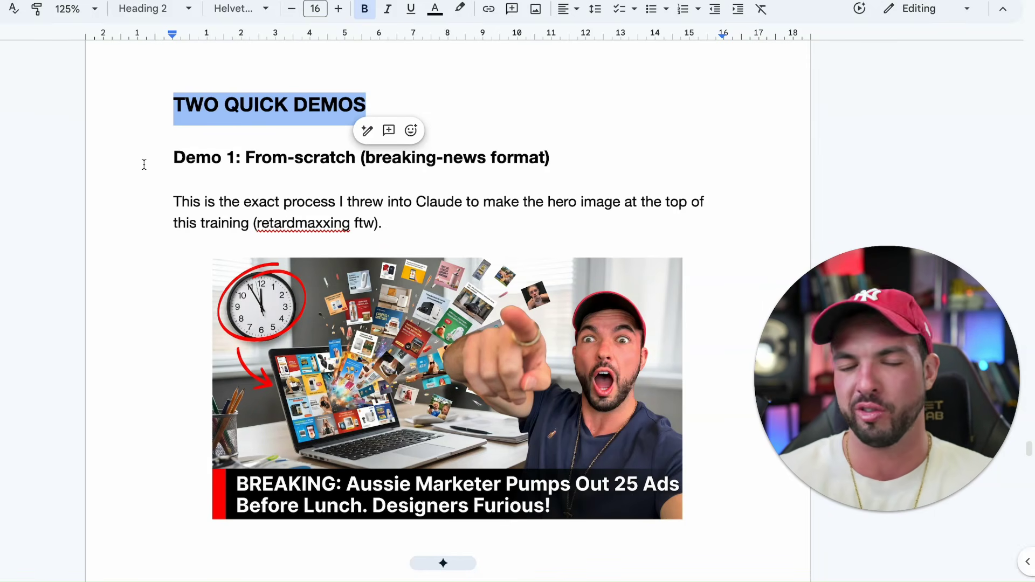
# Read the "Demo 1: From-scratch (breaking-news format)" heading under "TWO QUICK DEMOS".
pyautogui.click(563, 159)
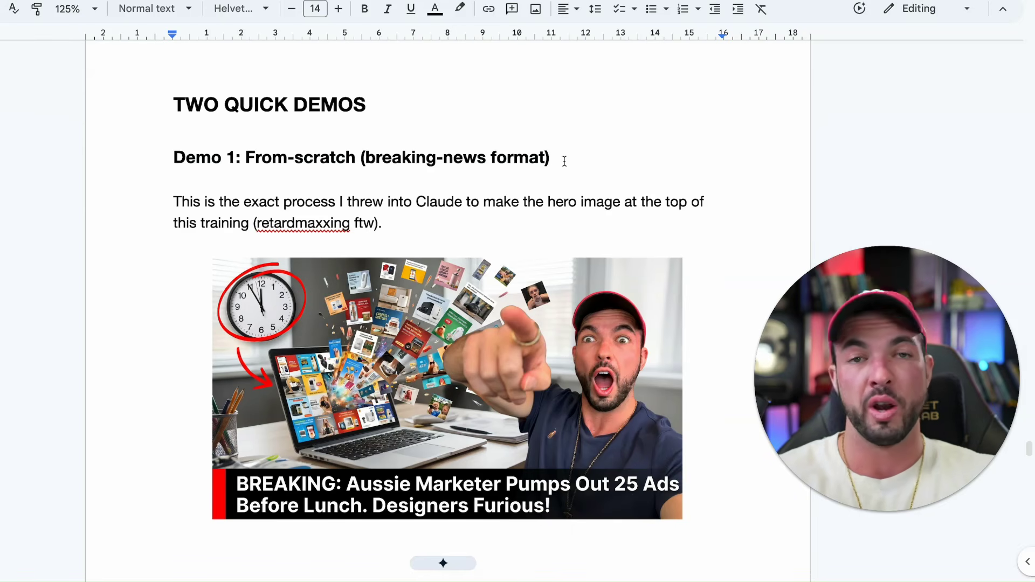
pyautogui.moveTo(564, 158); pyautogui.dragTo(140, 155)
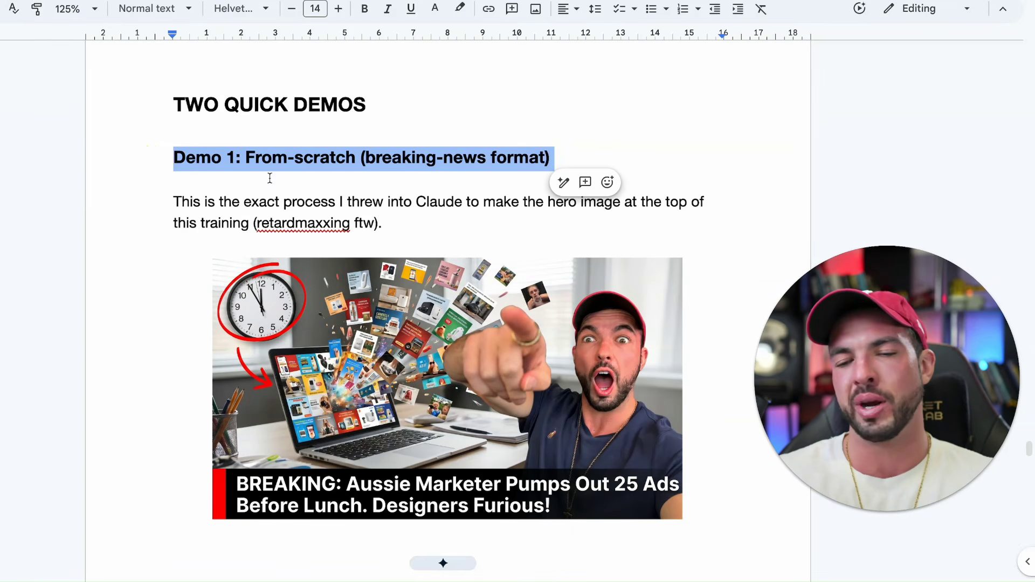
pyautogui.click(293, 202)
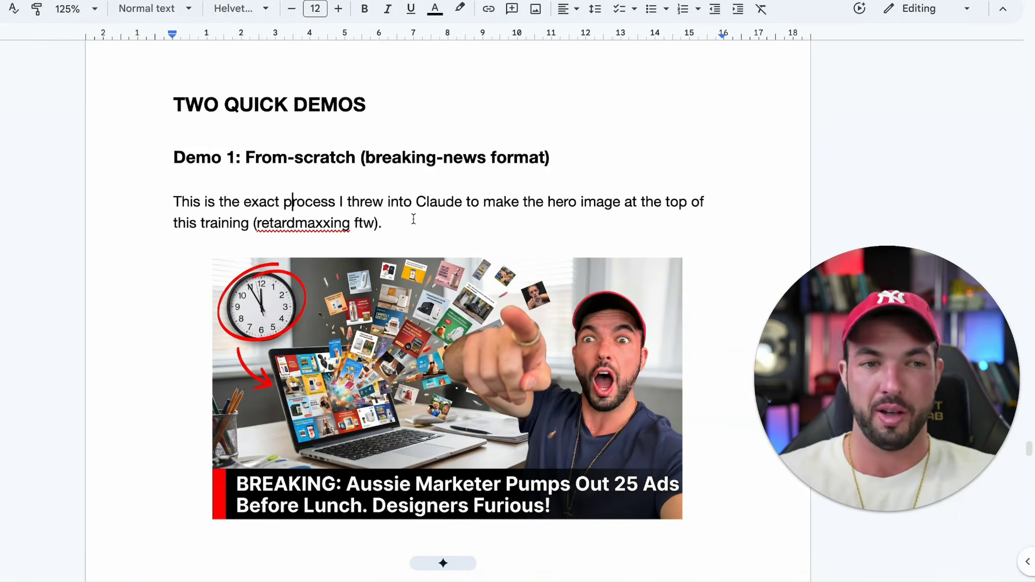
# Read Demo 1's introduction on making the hero image and bring up the Claude prompt exchange below it.
pyautogui.moveTo(413, 219); pyautogui.dragTo(491, 220)
pyautogui.click(162, 202)
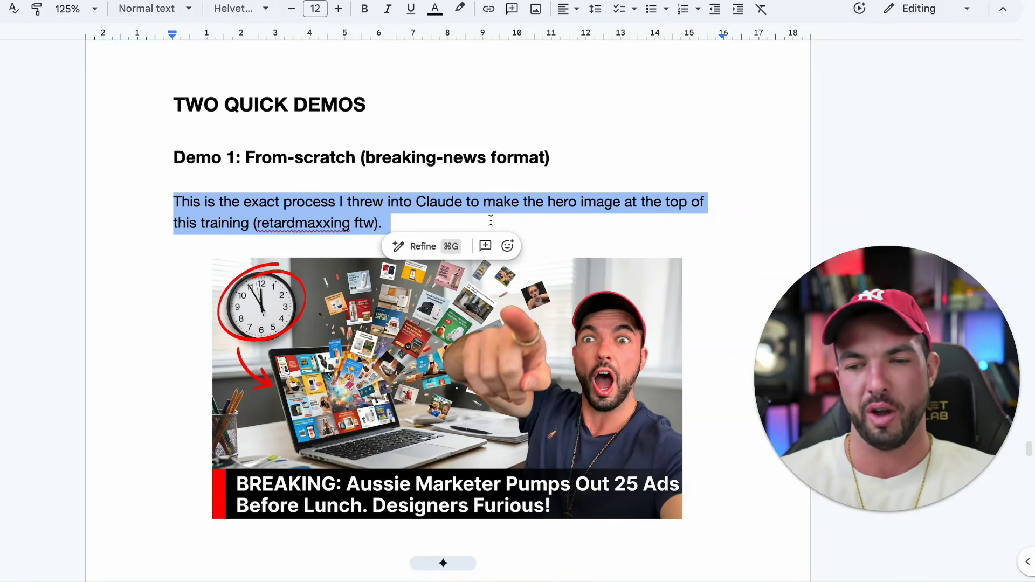
pyautogui.click(490, 220)
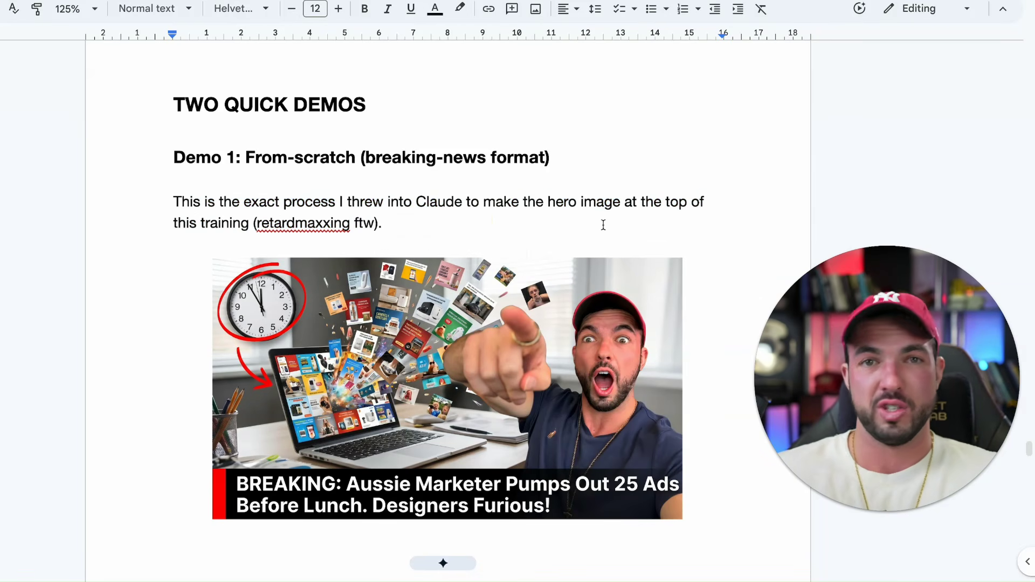
pyautogui.scroll(-10, 587, 222)
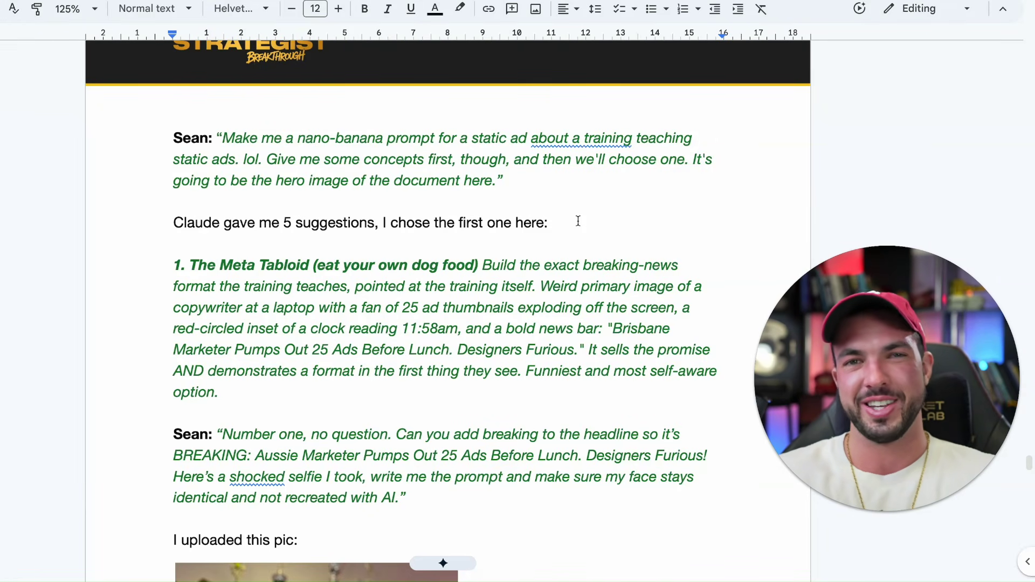
# Look back at the "Path B - Build From Scratch" concept engine prompt and return to Demo 1's prompt exchange.
pyautogui.scroll(1, 578, 221)
pyautogui.click(529, 196)
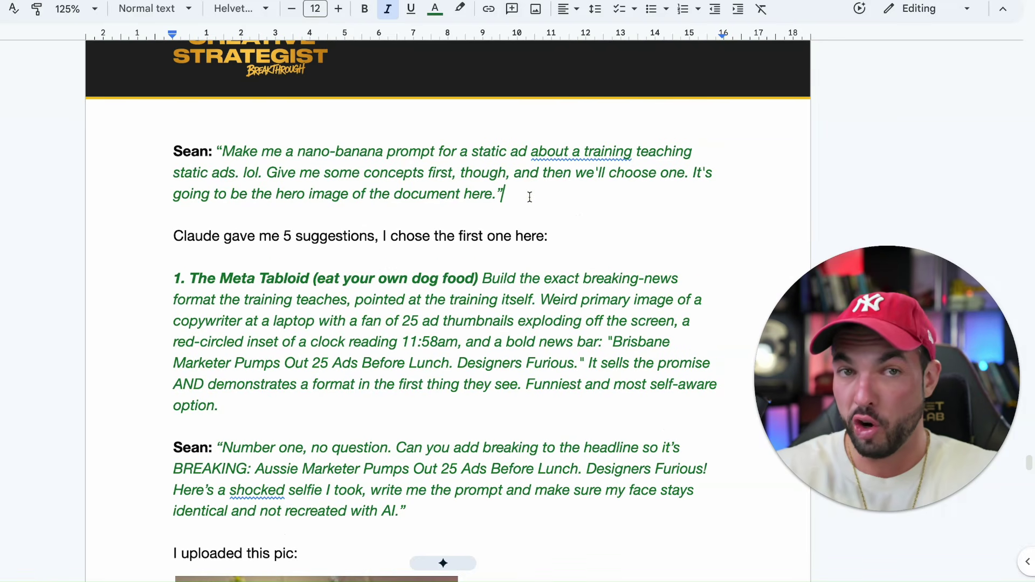
pyautogui.scroll(20, 529, 197)
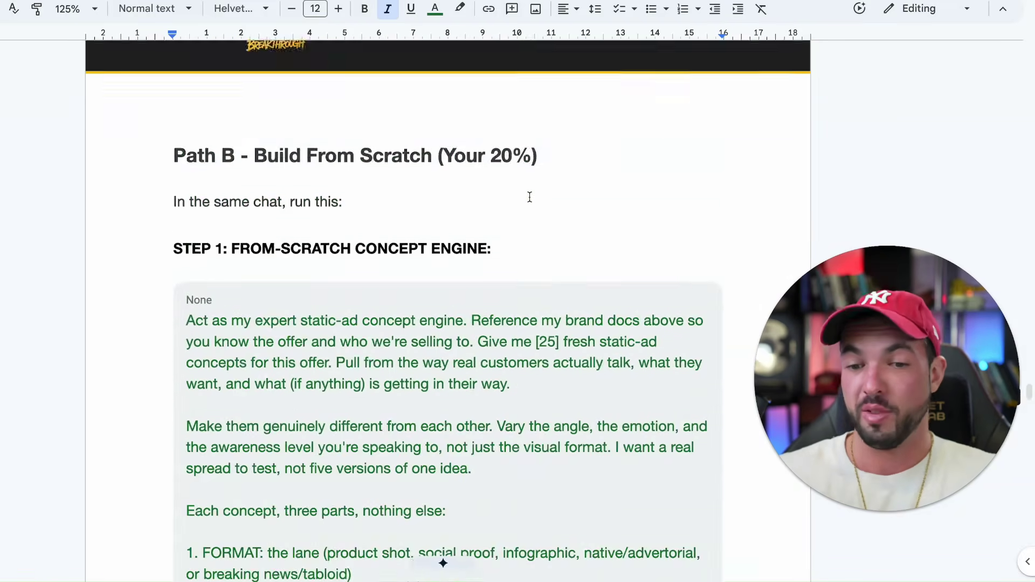
pyautogui.scroll(5, 529, 196)
pyautogui.scroll(-20, 550, 191)
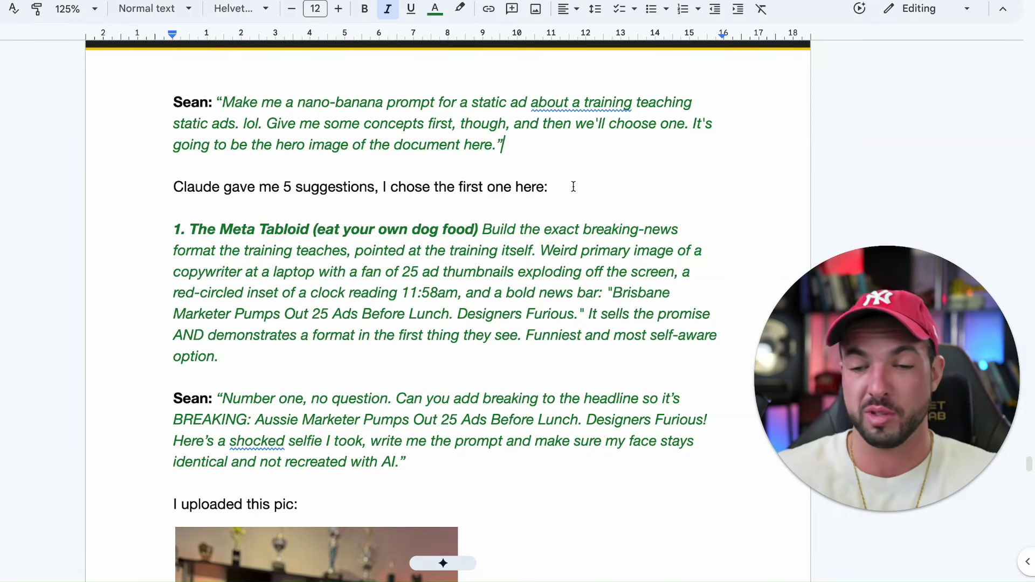
# Read the request asking Claude for static ad concepts first and a nano-banana prompt for the document's hero image.
pyautogui.tripleClick(239, 125)
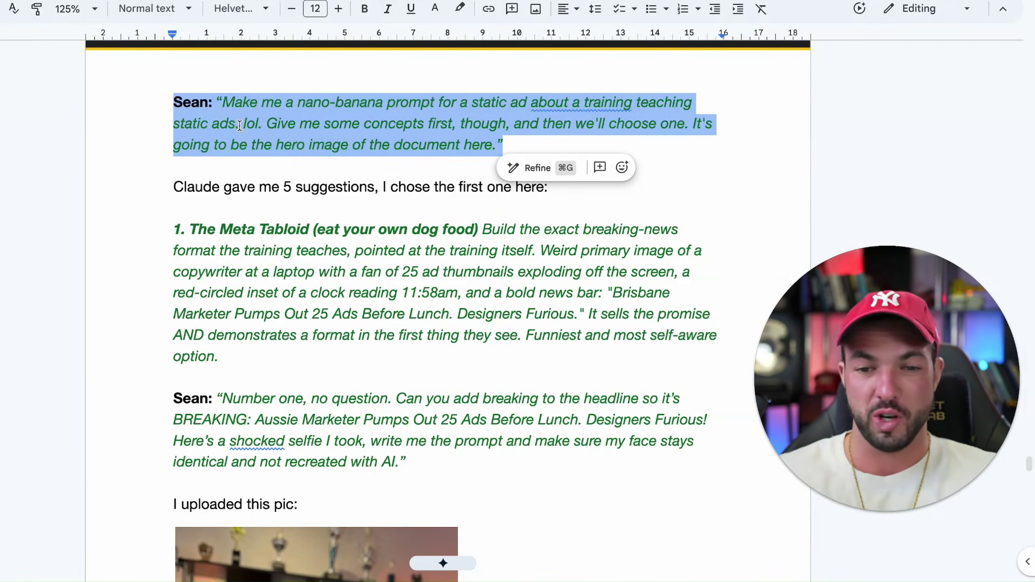
pyautogui.click(240, 126)
pyautogui.moveTo(223, 102); pyautogui.dragTo(607, 145)
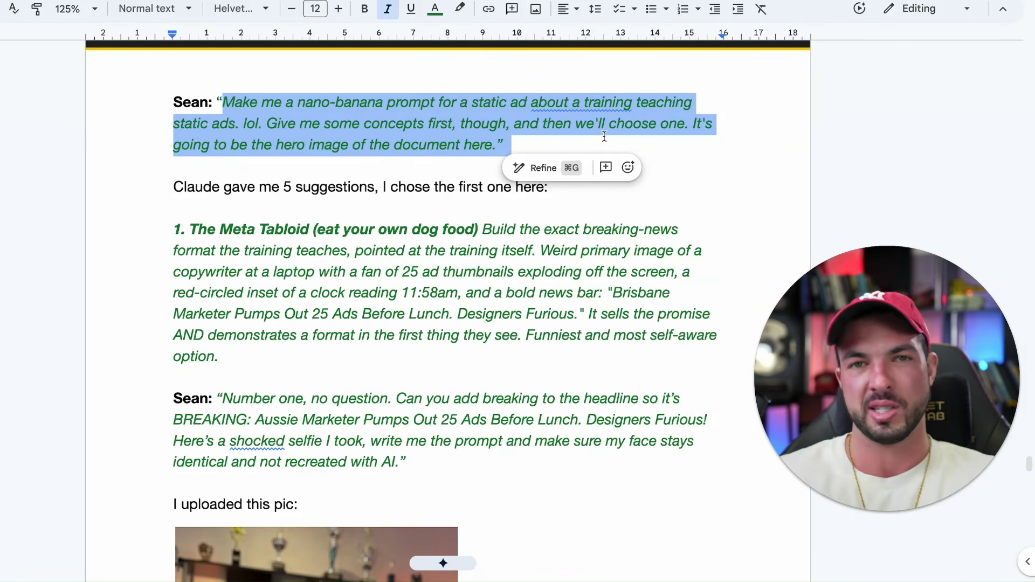
pyautogui.moveTo(255, 124); pyautogui.dragTo(565, 137)
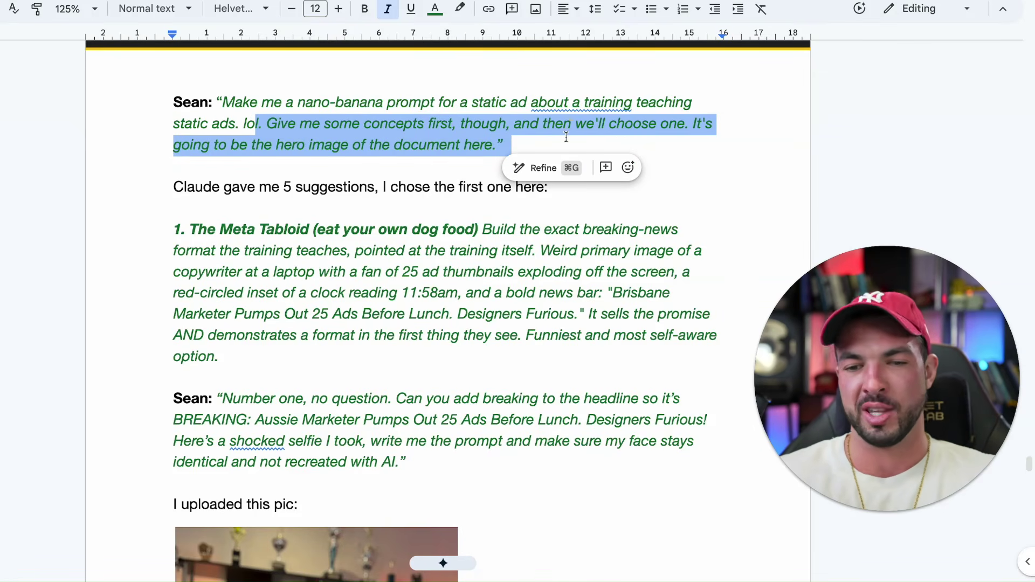
pyautogui.click(566, 137)
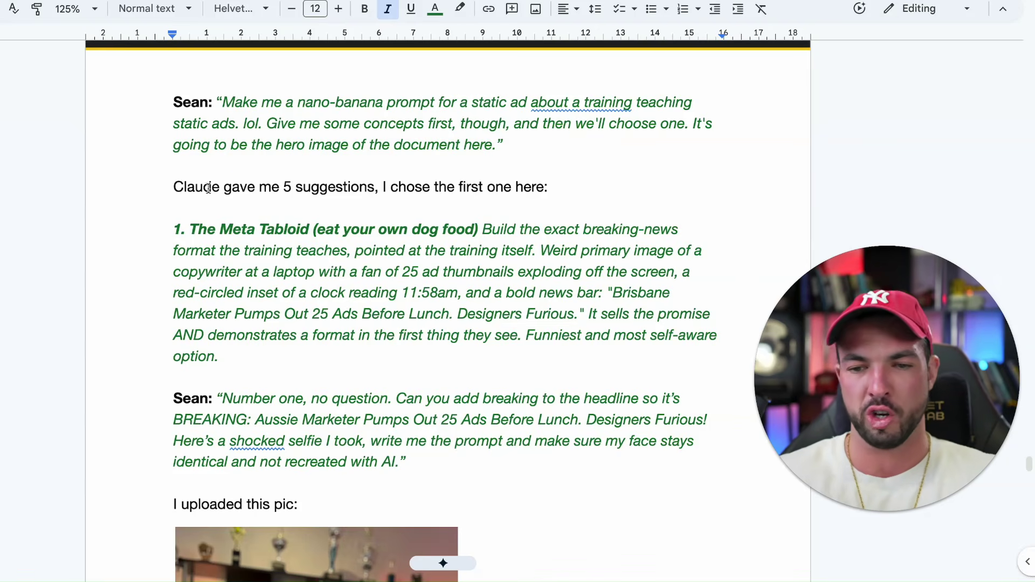
# Read the opening of Claude's first suggestion, "The Meta Tabloid", through its weird primary image description.
pyautogui.click(111, 205)
pyautogui.click(354, 250)
pyautogui.scroll(-2, 355, 250)
pyautogui.moveTo(269, 243); pyautogui.dragTo(474, 161)
pyautogui.click(539, 199)
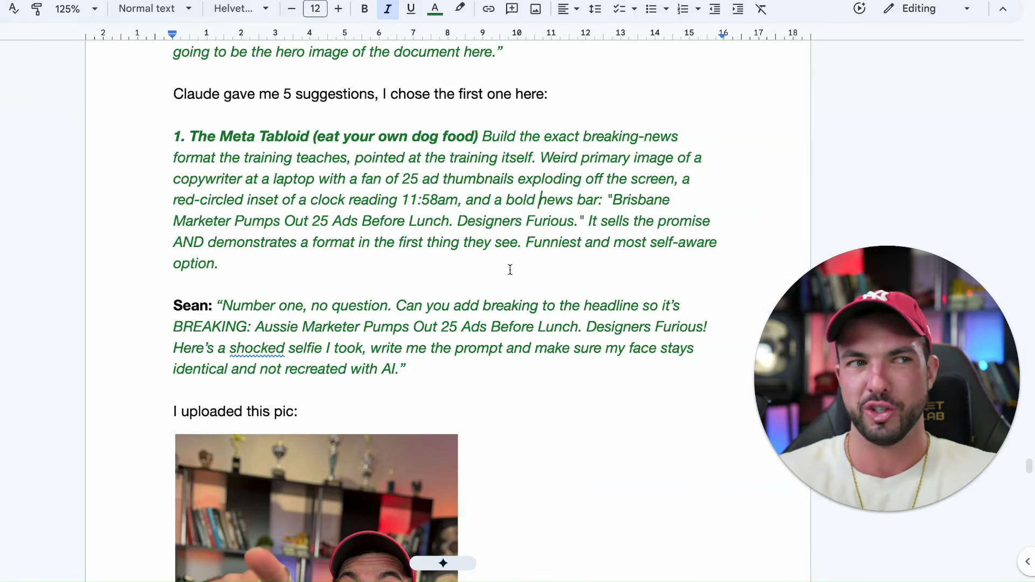
pyautogui.moveTo(537, 158); pyautogui.dragTo(675, 159)
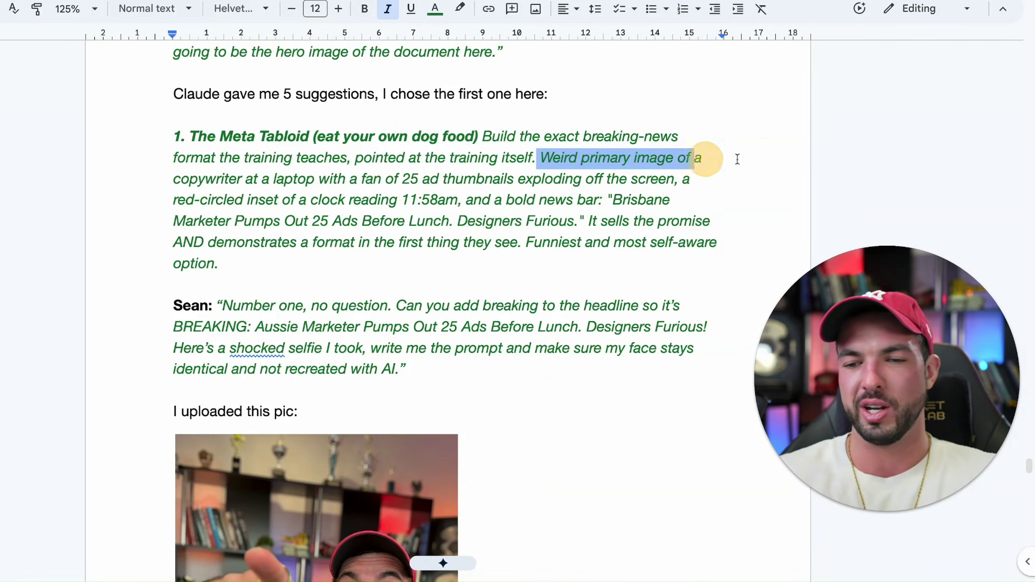
pyautogui.click(643, 243)
# Read the rest of the Meta Tabloid concept, from the red-circled clock inset to the "Brisbane Marketer" news bar.
pyautogui.scroll(-2, 462, 187)
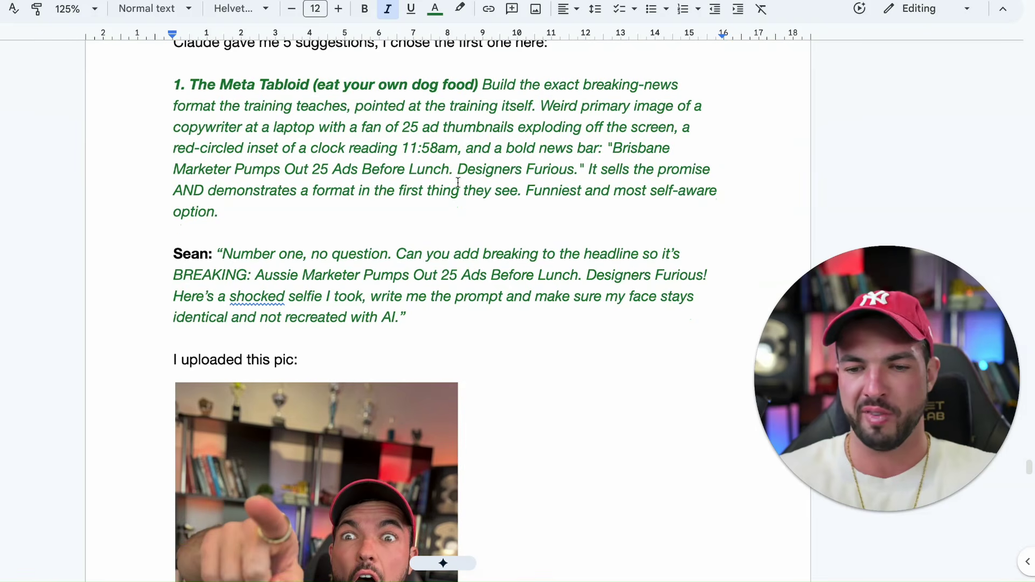
pyautogui.scroll(-1, 362, 140)
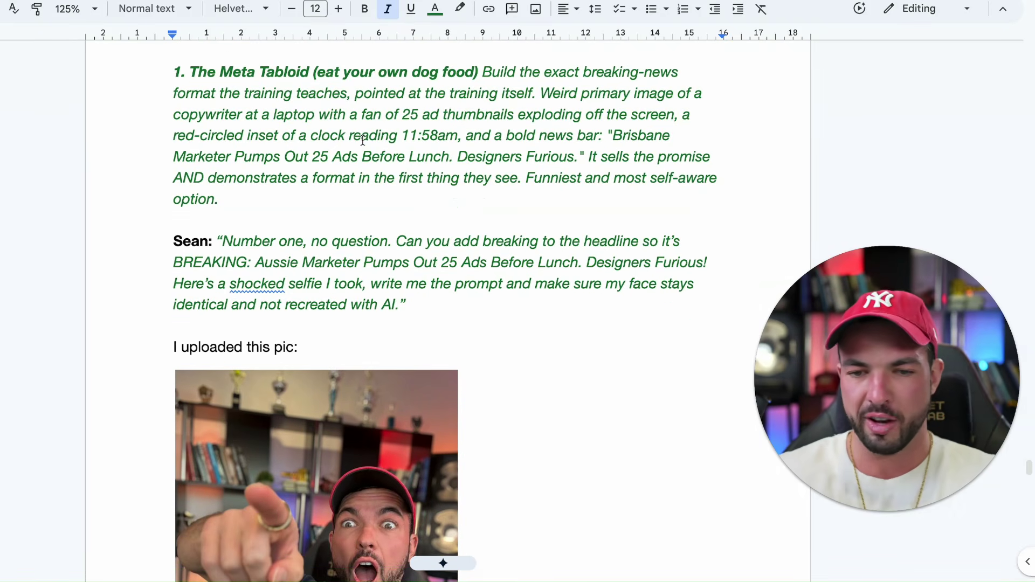
pyautogui.scroll(-2, 362, 140)
pyautogui.moveTo(445, 109); pyautogui.dragTo(667, 102)
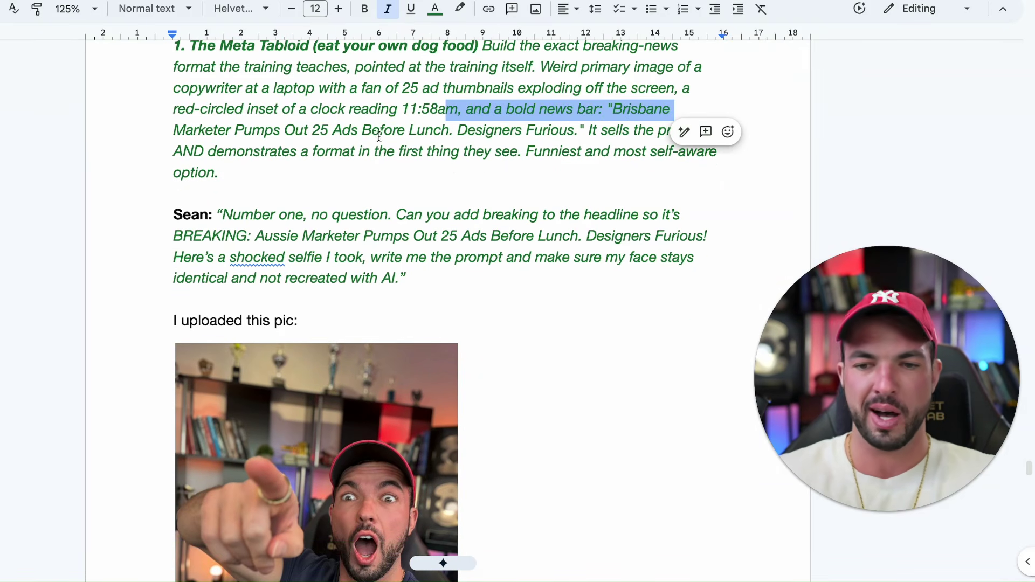
pyautogui.moveTo(234, 129); pyautogui.dragTo(503, 130)
pyautogui.click(510, 130)
pyautogui.press('Down')
pyautogui.press('Down')
pyautogui.scroll(-2, 445, 254)
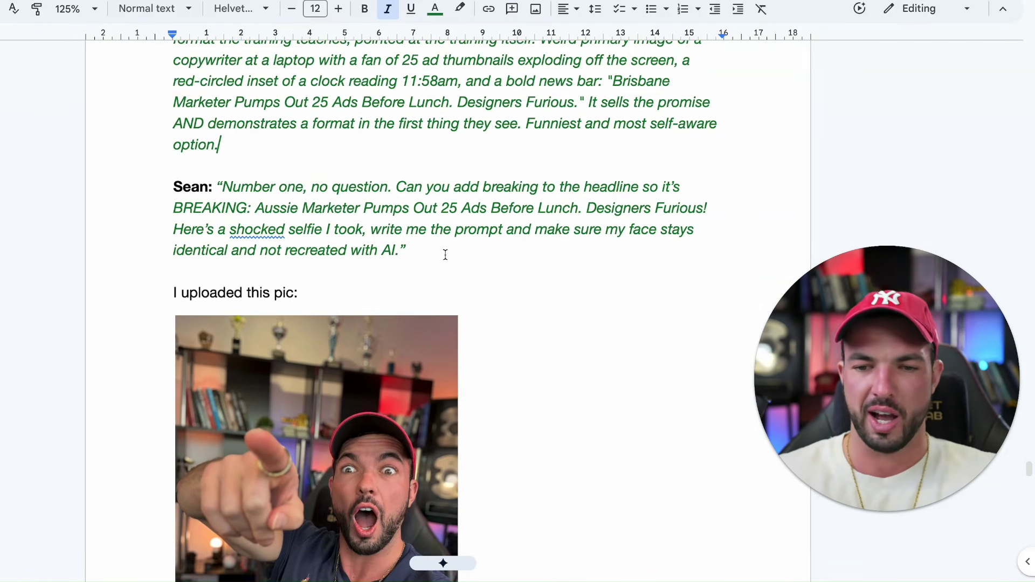
# Read the reply choosing concept one and adding "BREAKING" to the headline, and view the uploaded picture below it.
pyautogui.moveTo(446, 255); pyautogui.dragTo(13, 186)
pyautogui.moveTo(172, 208); pyautogui.dragTo(718, 216)
pyautogui.click(550, 249)
pyautogui.scroll(-3, 550, 249)
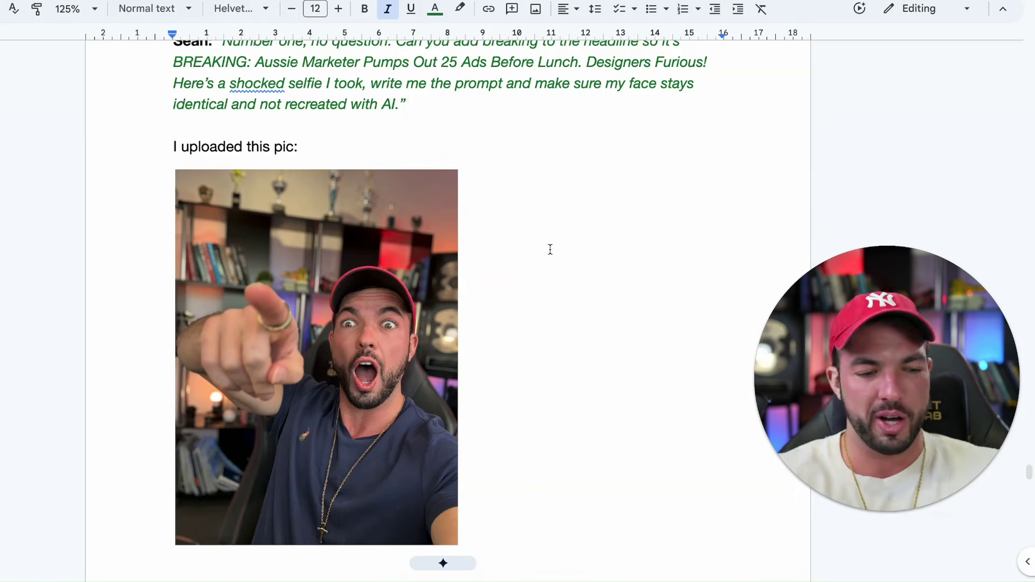
# Read the reply's instruction to use the shocked selfie and keep the face identical rather than recreated with AI.
pyautogui.scroll(3, 550, 249)
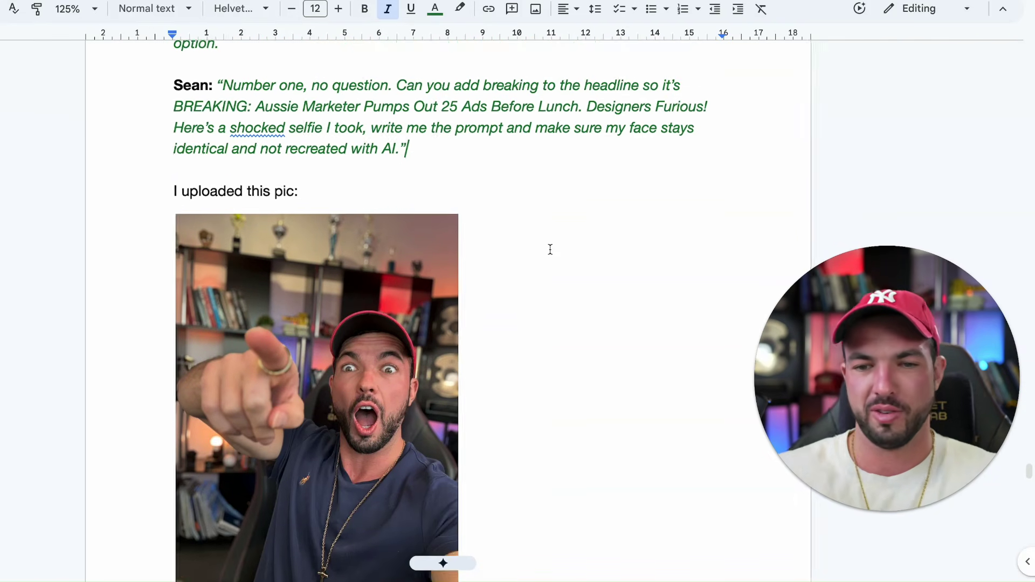
pyautogui.moveTo(178, 171); pyautogui.dragTo(493, 173)
pyautogui.moveTo(334, 172); pyautogui.dragTo(608, 186)
pyautogui.click(608, 187)
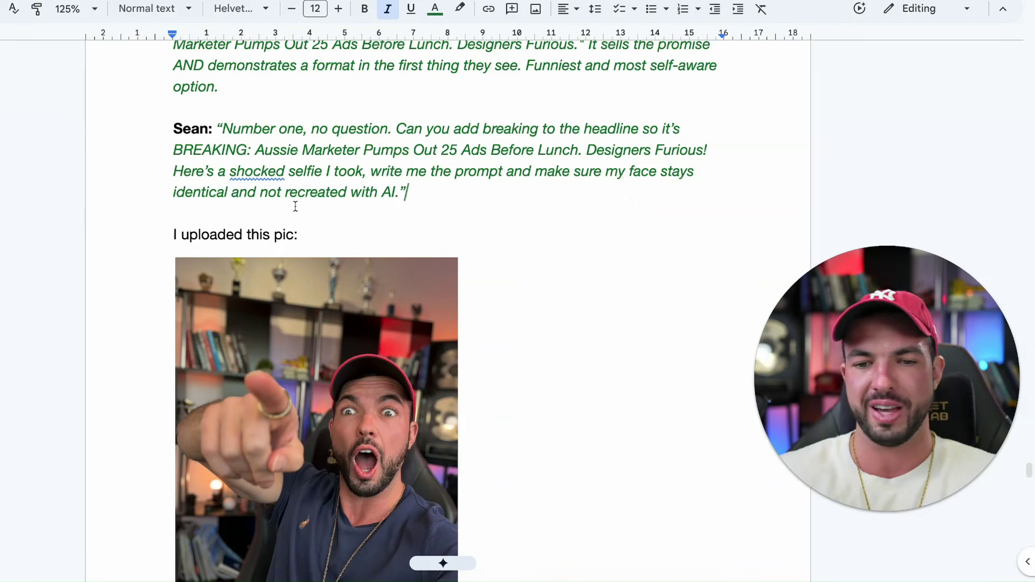
pyautogui.moveTo(216, 192); pyautogui.dragTo(458, 190)
pyautogui.click(475, 192)
# Go past the selfie to the finished image prompt in the document, and switch to Higgsfield to view the pasted prompt.
pyautogui.scroll(-13, 540, 227)
pyautogui.moveTo(529, 147); pyautogui.dragTo(147, 110)
pyautogui.press('Right')
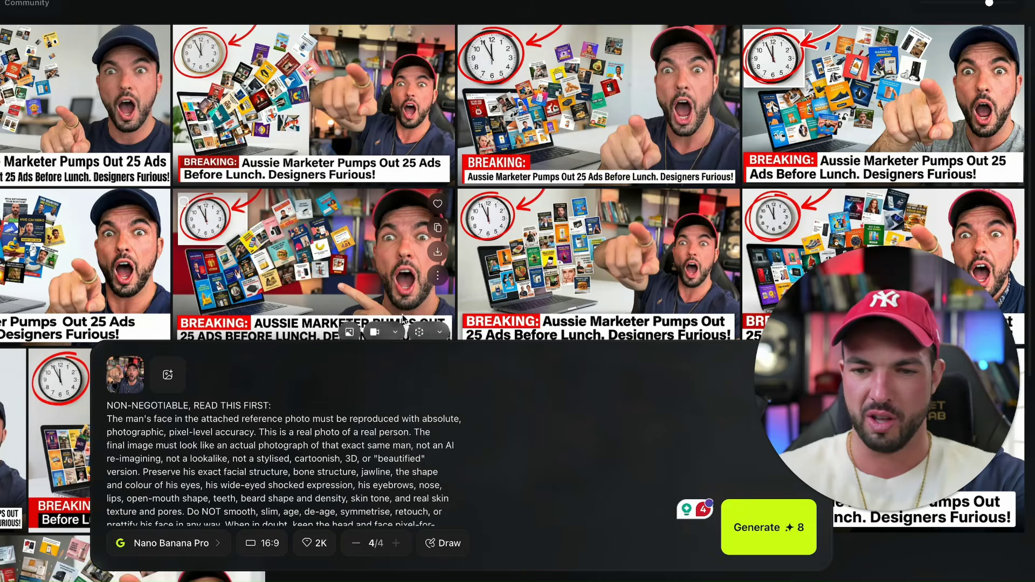
pyautogui.scroll(10, 467, 501)
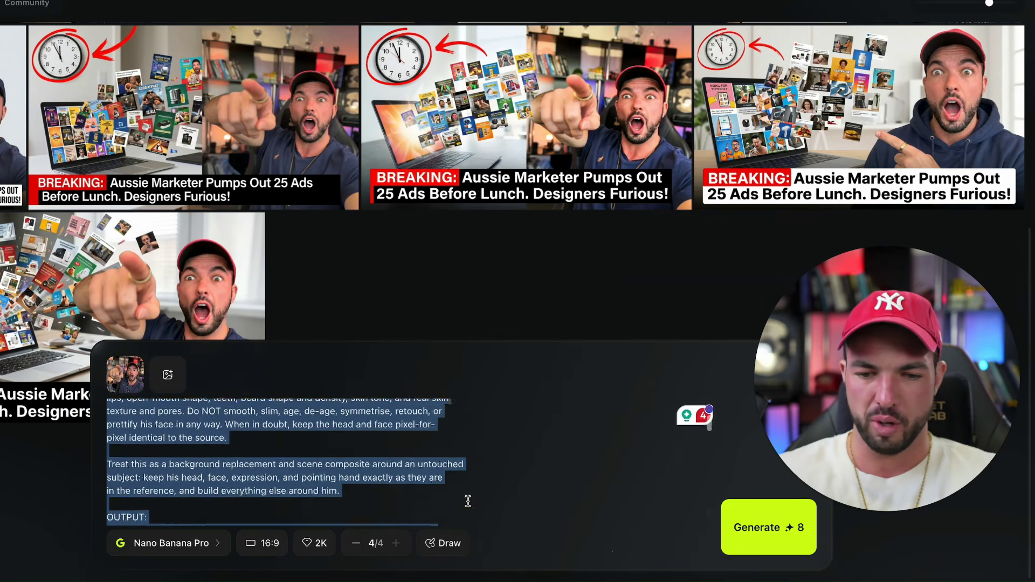
# Check the 16:9 aspect ratio and 2K quality options used for the hero image generation.
pyautogui.click(276, 550)
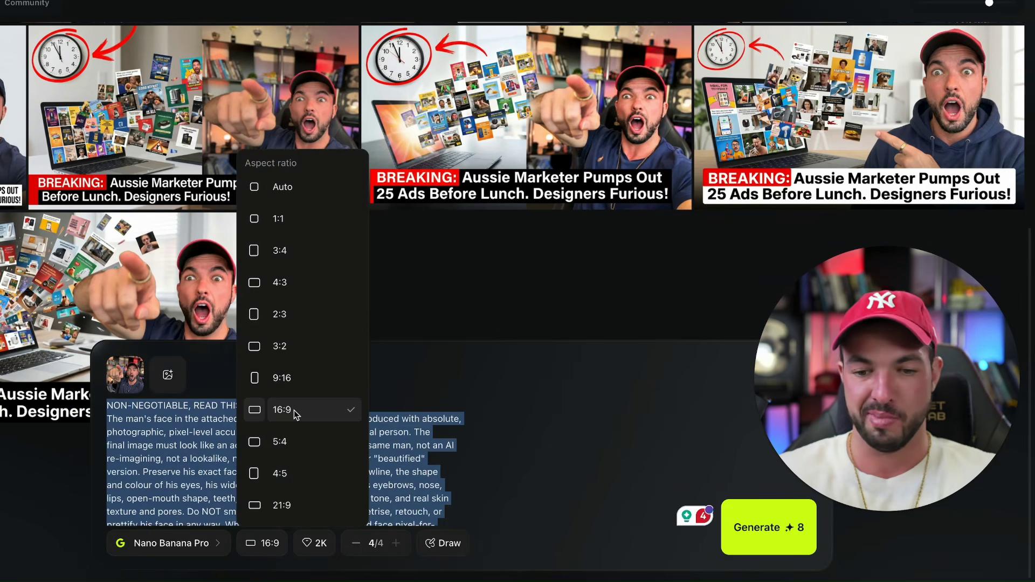
pyautogui.click(315, 542)
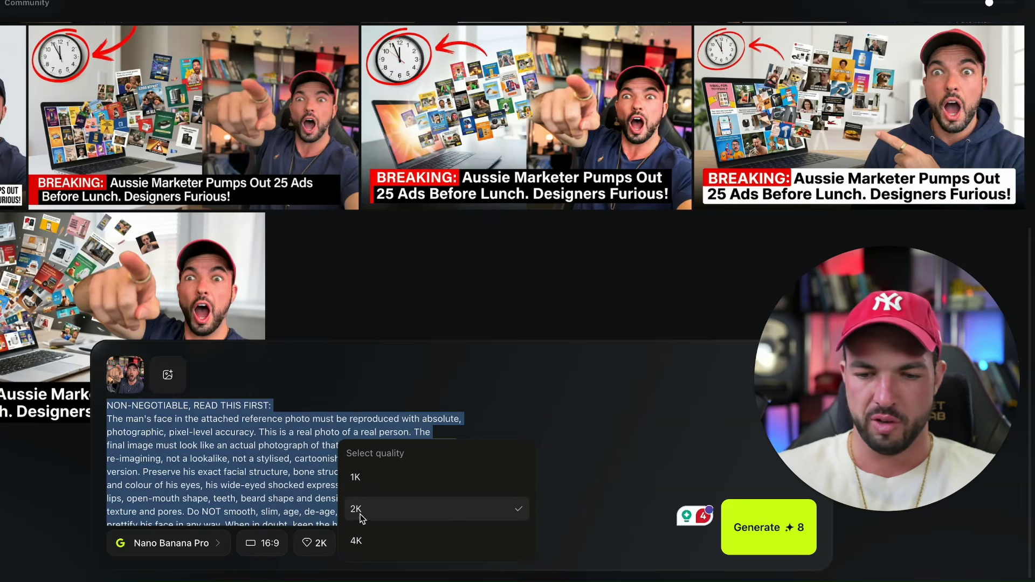
pyautogui.click(286, 477)
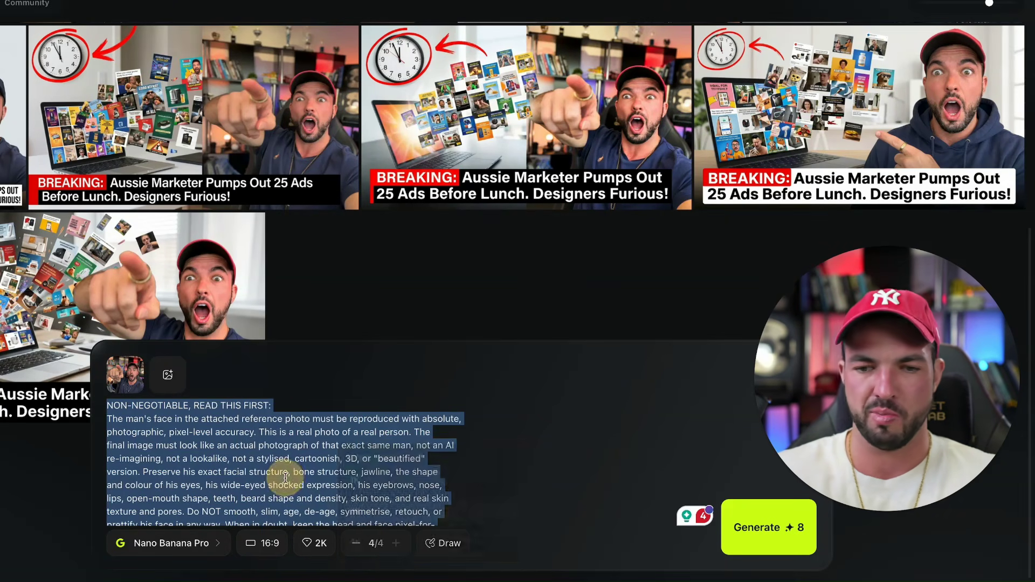
pyautogui.click(494, 487)
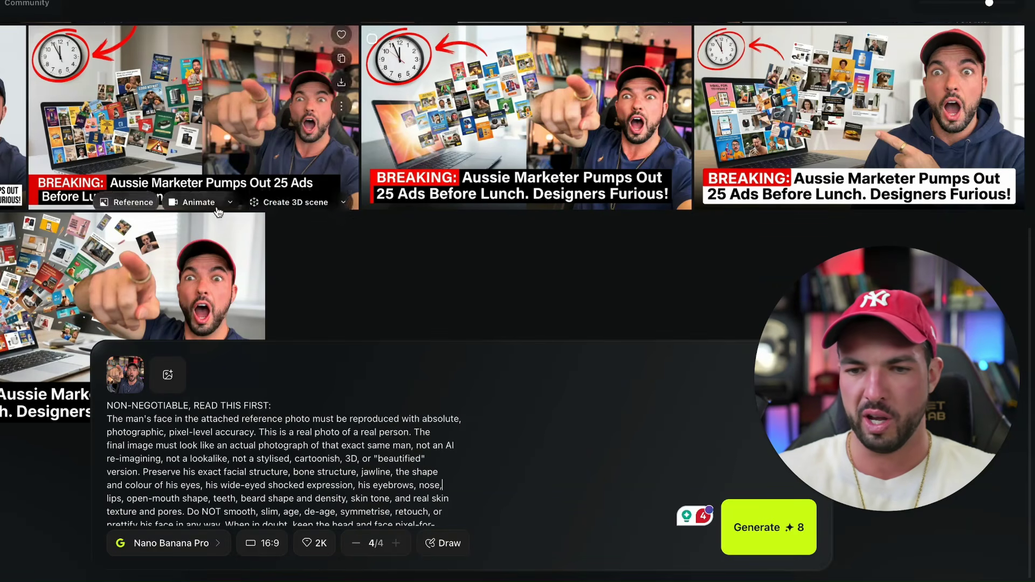
# Set the image generation model to Nano Banana 2.
pyautogui.scroll(5, 423, 254)
pyautogui.scroll(1, 600, 229)
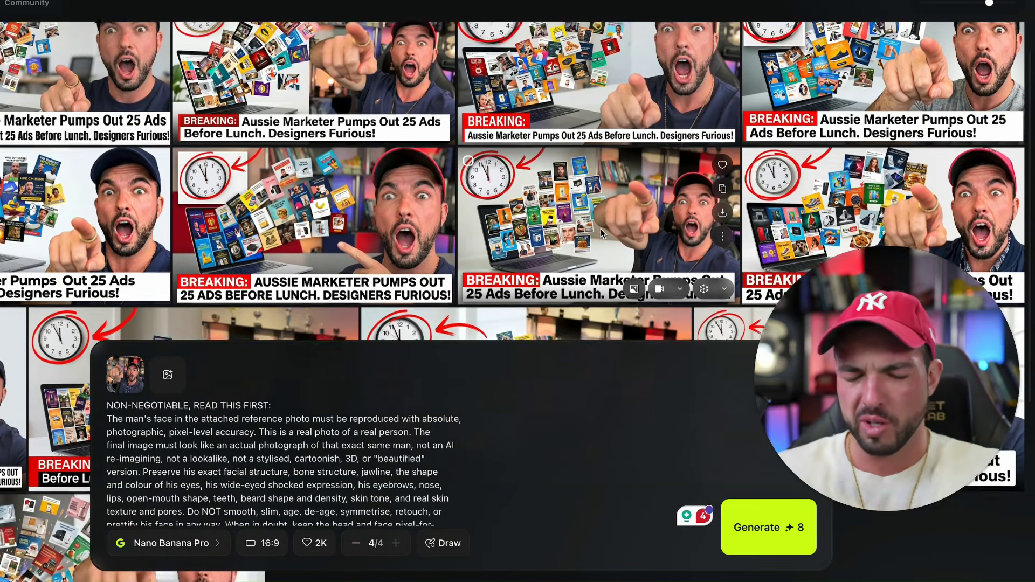
pyautogui.click(184, 543)
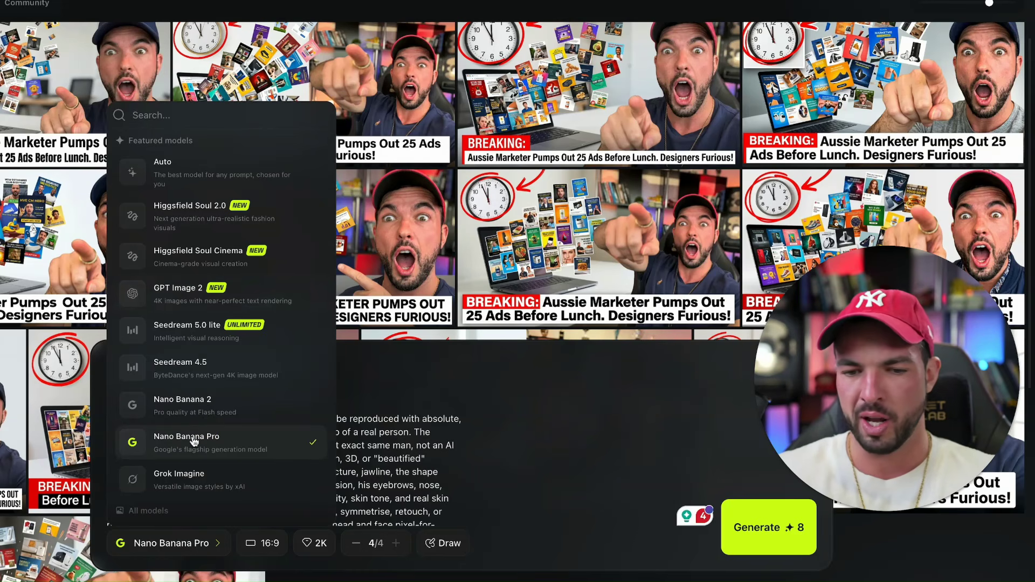
pyautogui.click(204, 402)
# Look over the generated breaking-news variations and enlarge the one with the navy hoodie, closing it when done.
pyautogui.scroll(1, 377, 243)
pyautogui.moveTo(295, 95)
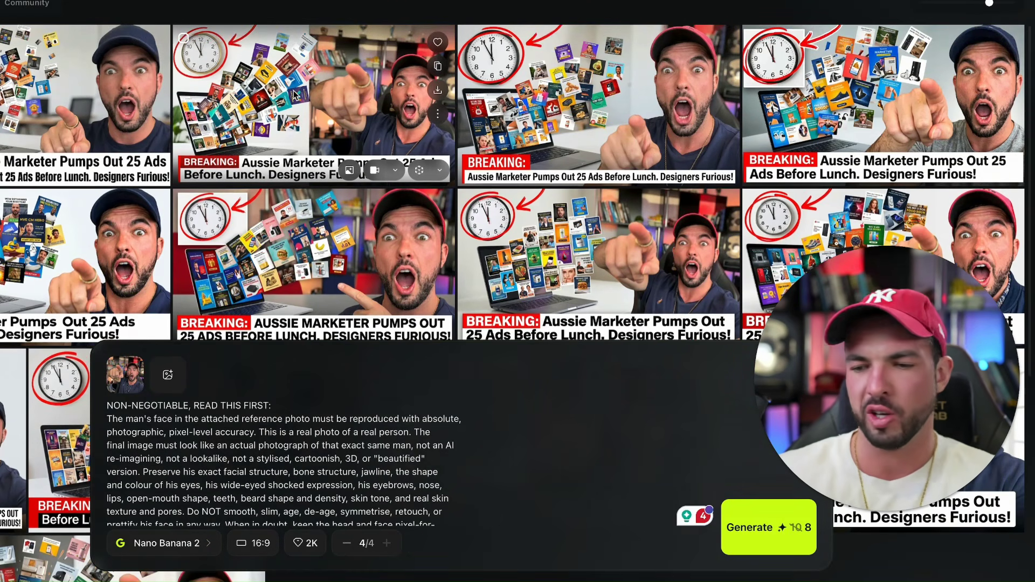
pyautogui.scroll(-1, 295, 95)
pyautogui.scroll(1, 553, 279)
pyautogui.moveTo(552, 278)
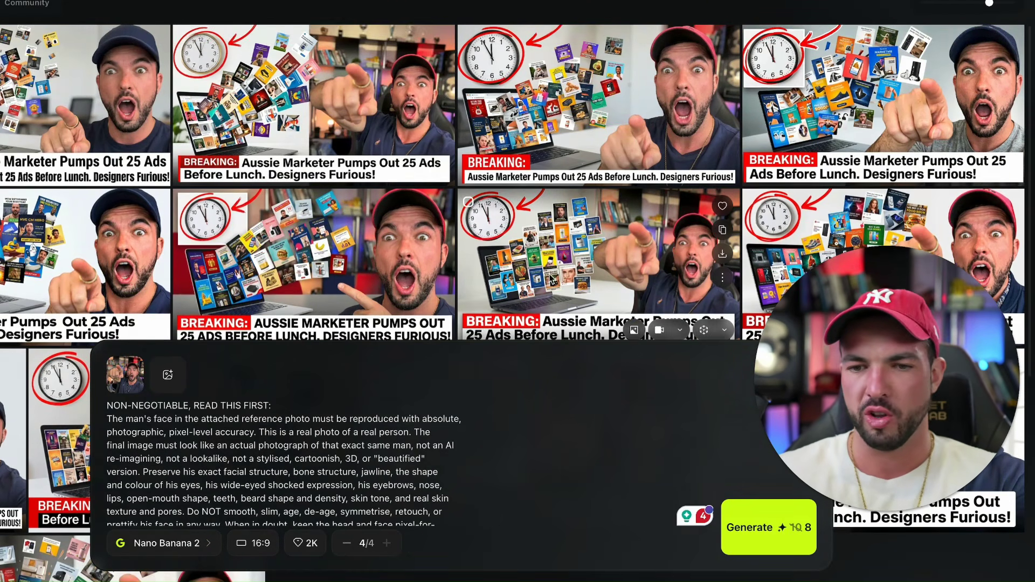
pyautogui.click(884, 102)
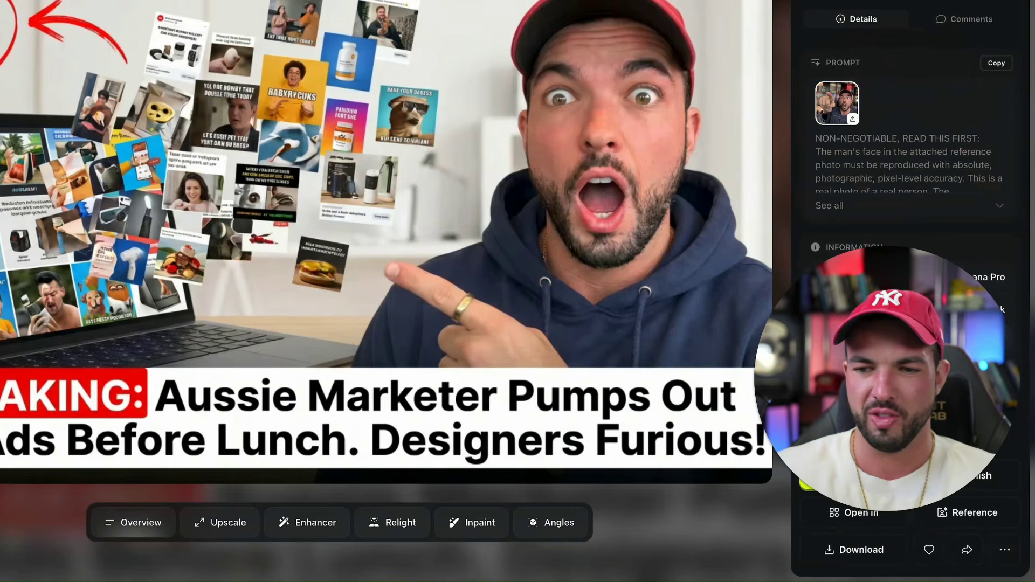
pyautogui.click(690, 516)
# Set the generation model back to Nano Banana Pro and return to the workflow document.
pyautogui.click(237, 398)
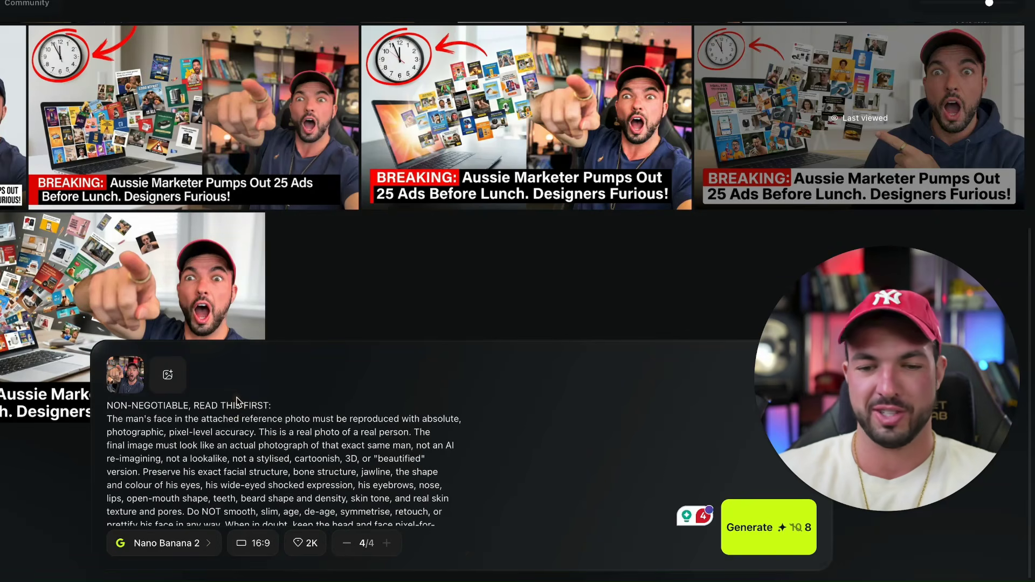
pyautogui.click(241, 440)
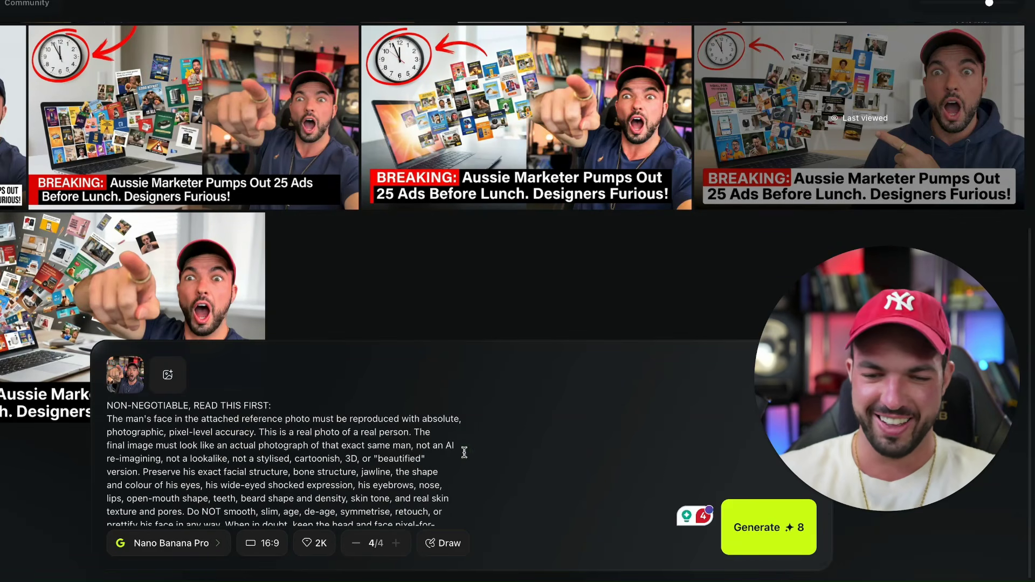
pyautogui.click(463, 452)
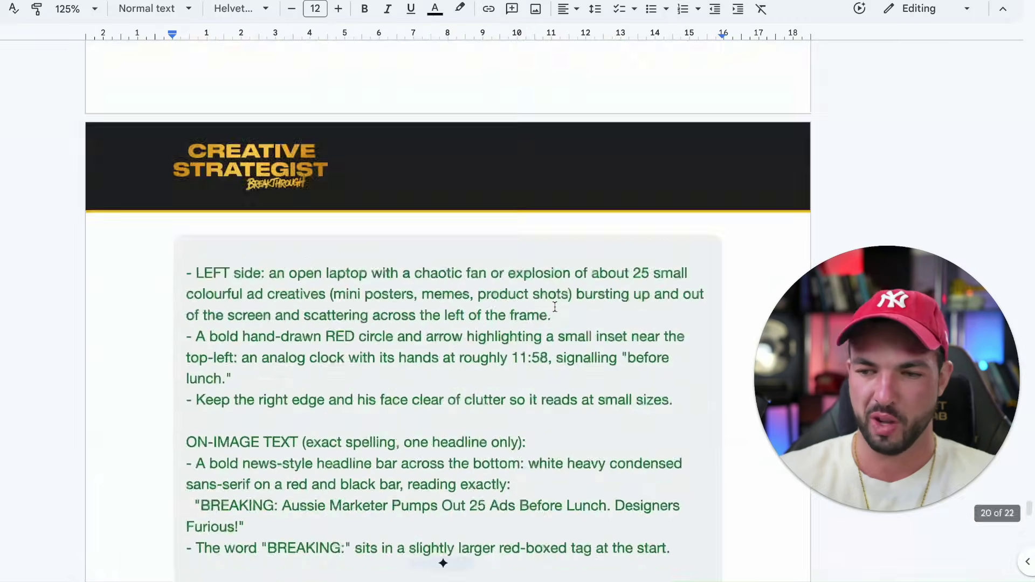
# Add a space after the slash in "breaking-news/tabloid" in Demo 1's closing paragraph.
pyautogui.scroll(-10, 161, 259)
pyautogui.tripleClick(161, 259)
pyautogui.moveTo(161, 259); pyautogui.dragTo(571, 259)
pyautogui.click(346, 259)
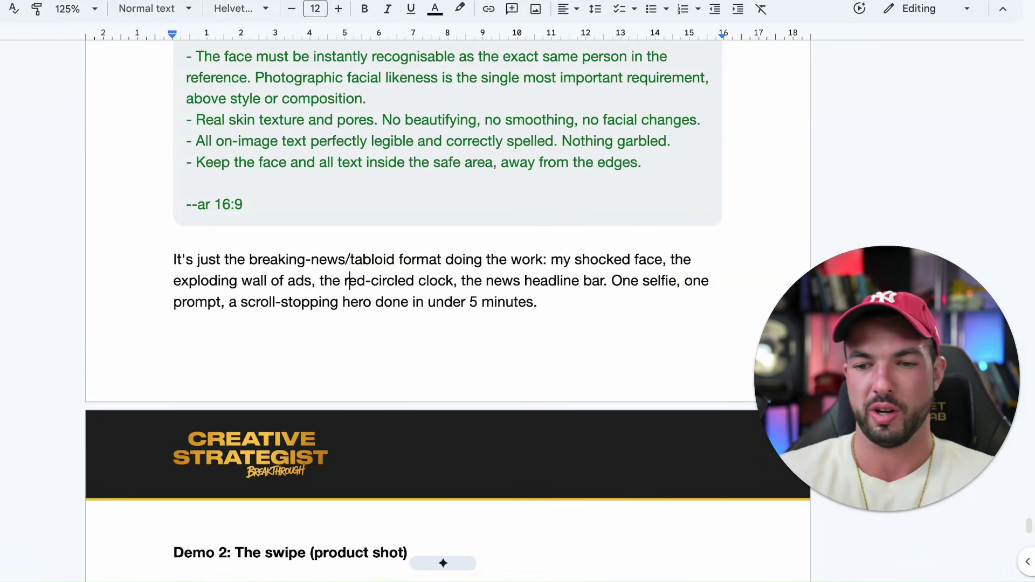
pyautogui.moveTo(176, 280); pyautogui.dragTo(608, 280)
pyautogui.click(608, 280)
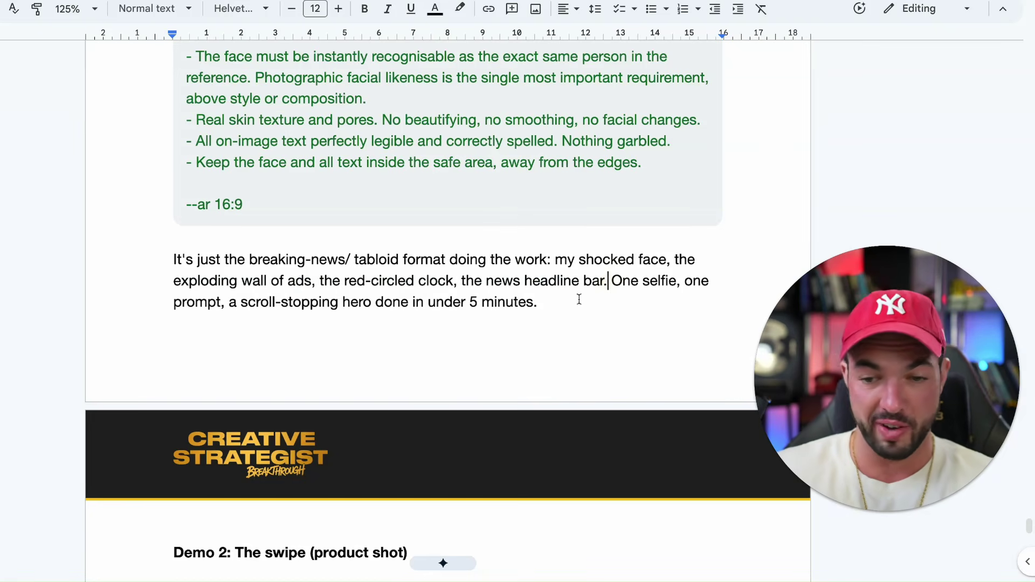
# Read the closing paragraph's line about one selfie and one prompt, and switch back to Higgsfield to view the generated images.
pyautogui.tripleClick(129, 254)
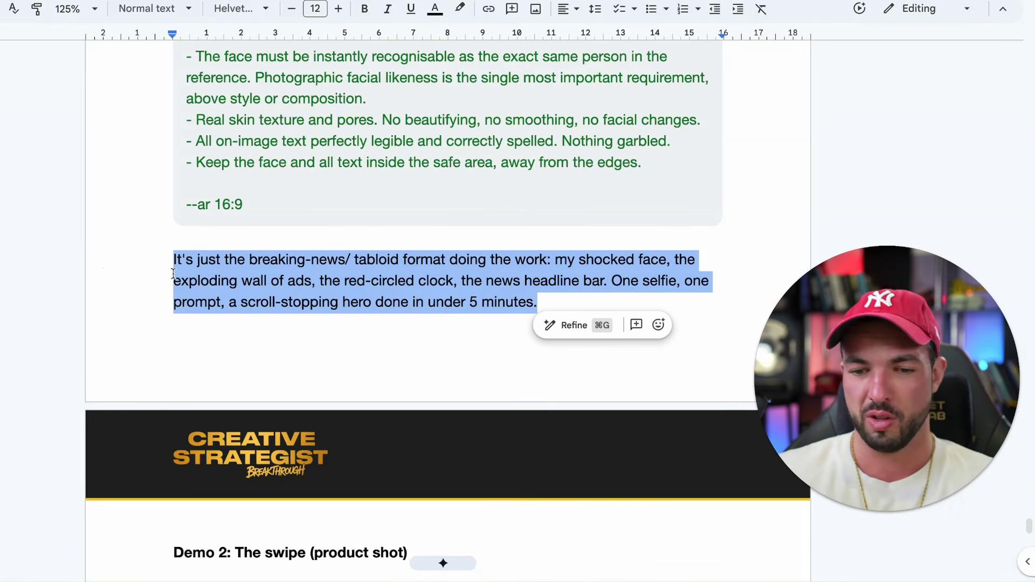
pyautogui.moveTo(217, 302); pyautogui.dragTo(572, 300)
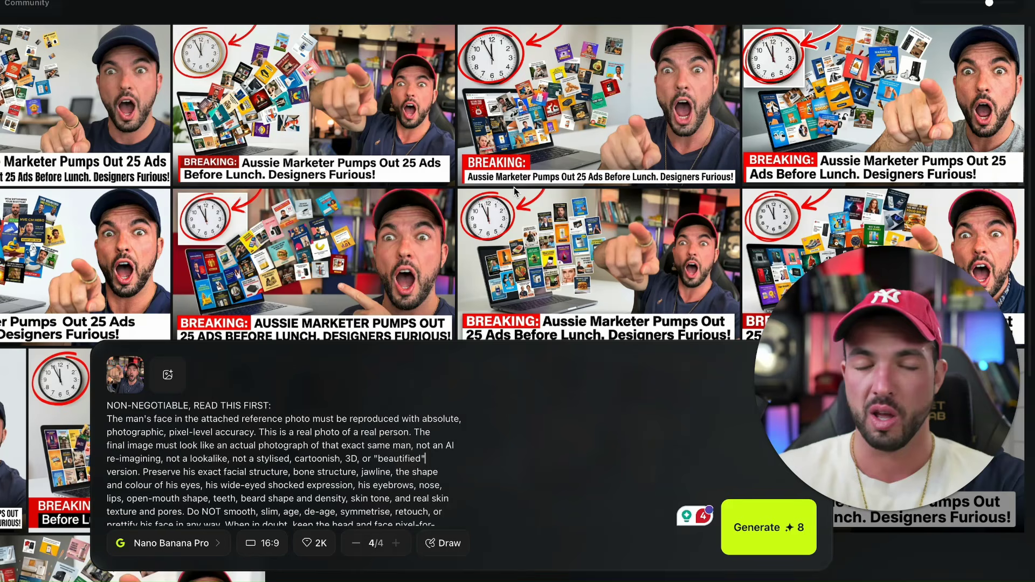
pyautogui.moveTo(376, 198)
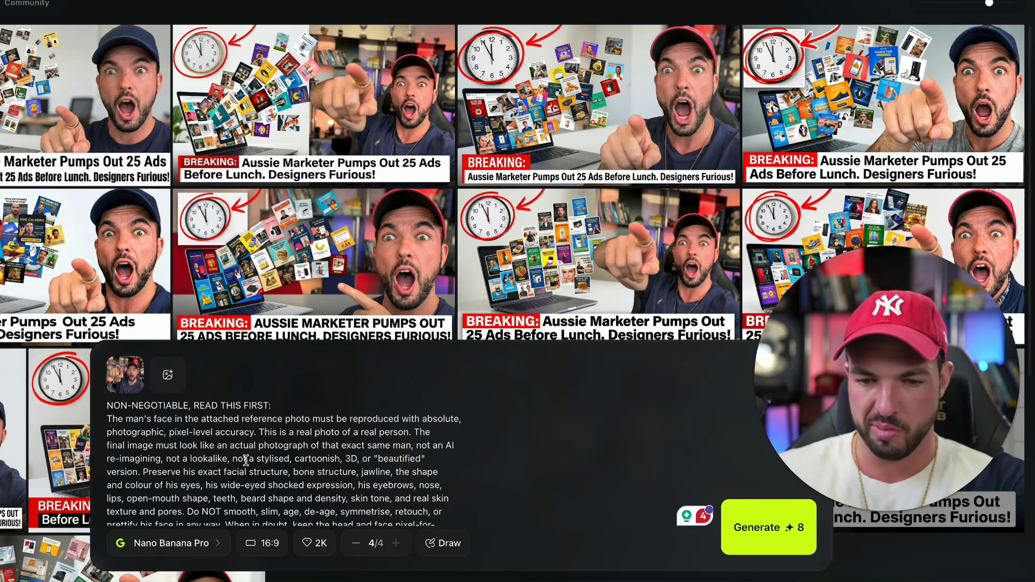
# Change the prompt's ending to "--ar 4:5", set the output aspect ratio to 4:5, and generate new breaking-news variations.
pyautogui.scroll(-10, 244, 464)
pyautogui.click(147, 519)
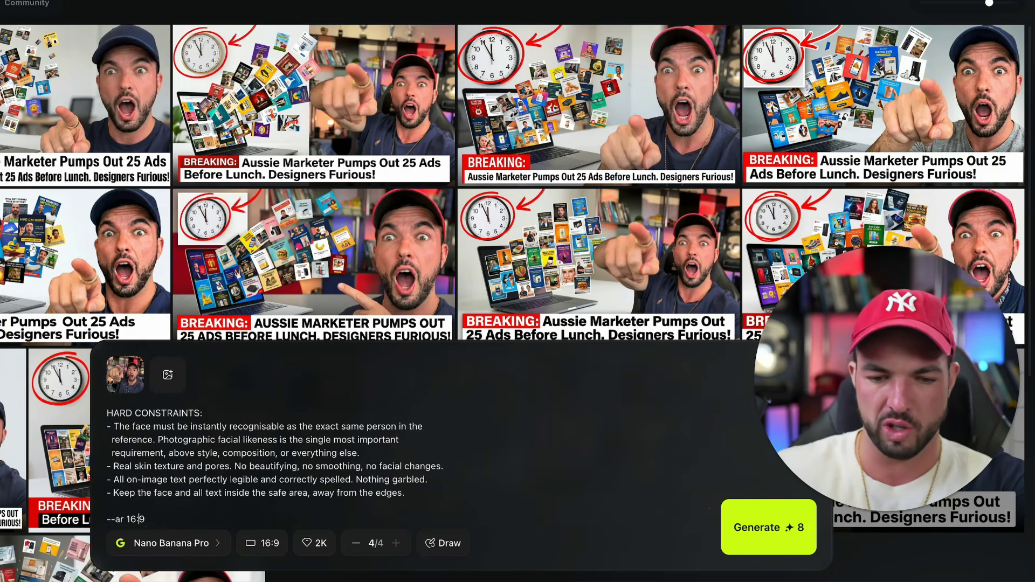
pyautogui.press('BackSpace')
pyautogui.press('BackSpace')
pyautogui.press('BackSpace')
pyautogui.press('BackSpace')
pyautogui.write('4:5')
pyautogui.click(272, 543)
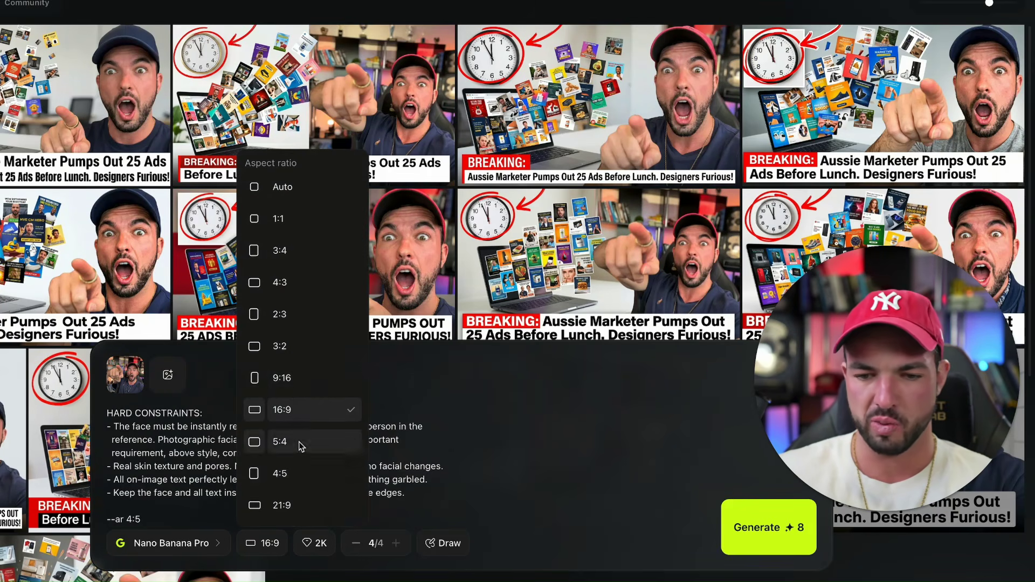
pyautogui.click(291, 473)
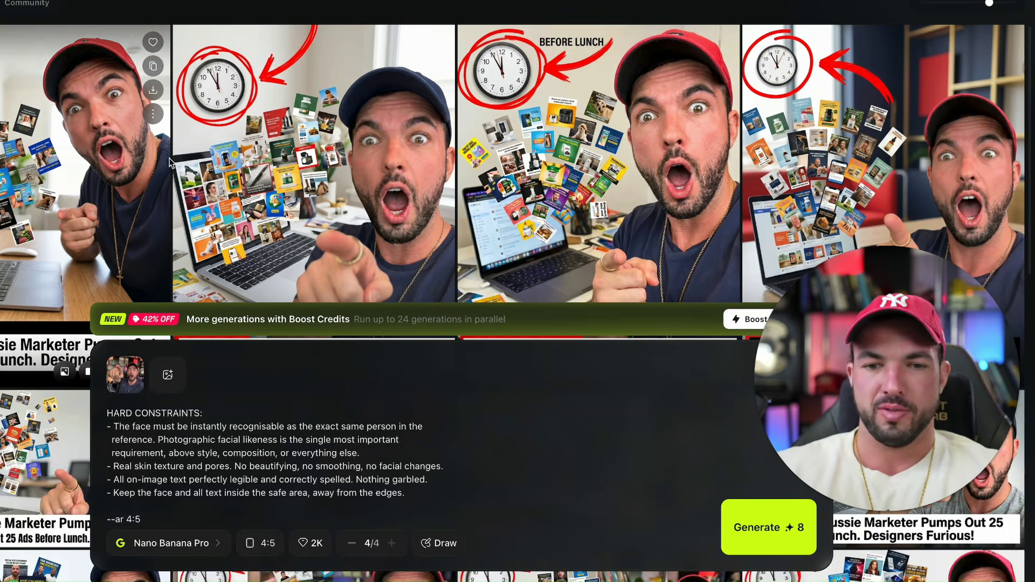
# Enlarge the new 4:5 breaking-news images and compare the variations one after another, closing the viewer when done.
pyautogui.click(873, 108)
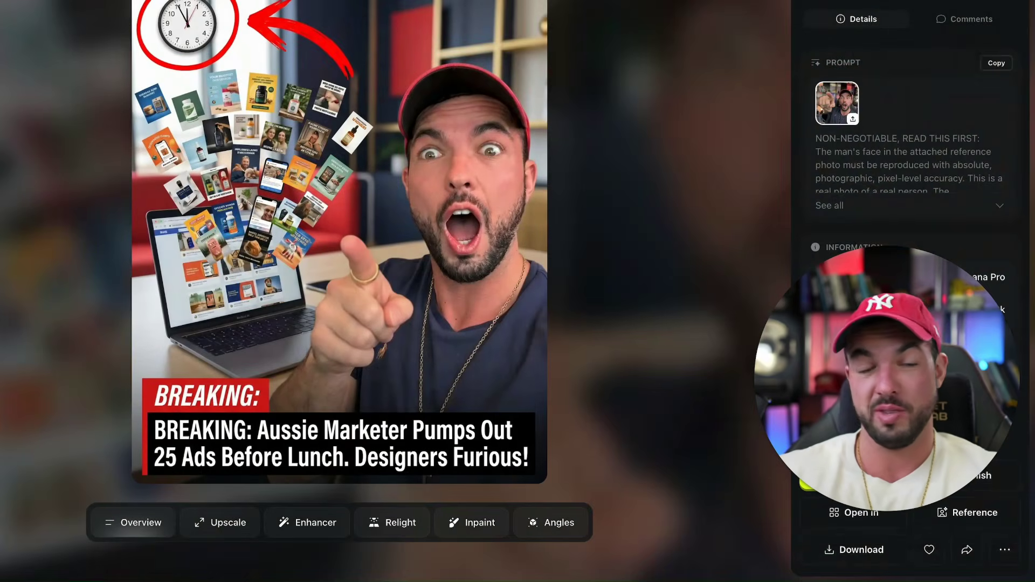
pyautogui.press('Left')
pyautogui.press('Left')
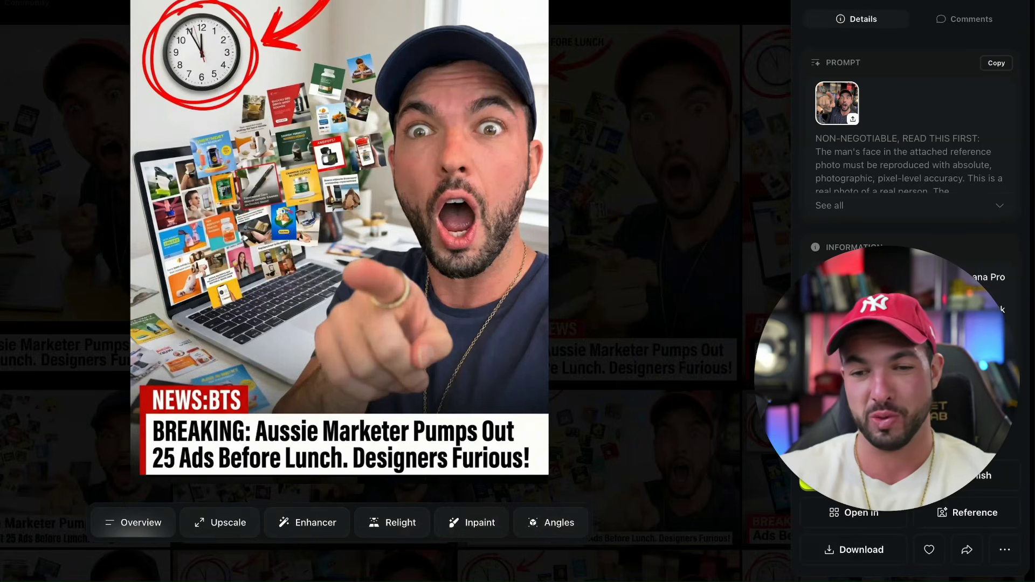
pyautogui.press('Left')
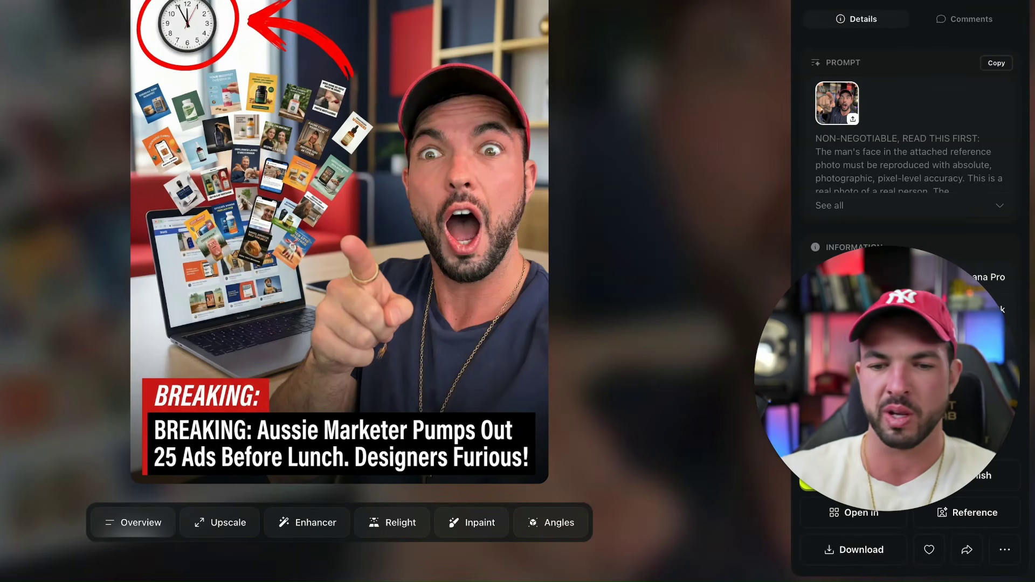
pyautogui.press('Left')
pyautogui.press('Left')
pyautogui.press('Left')
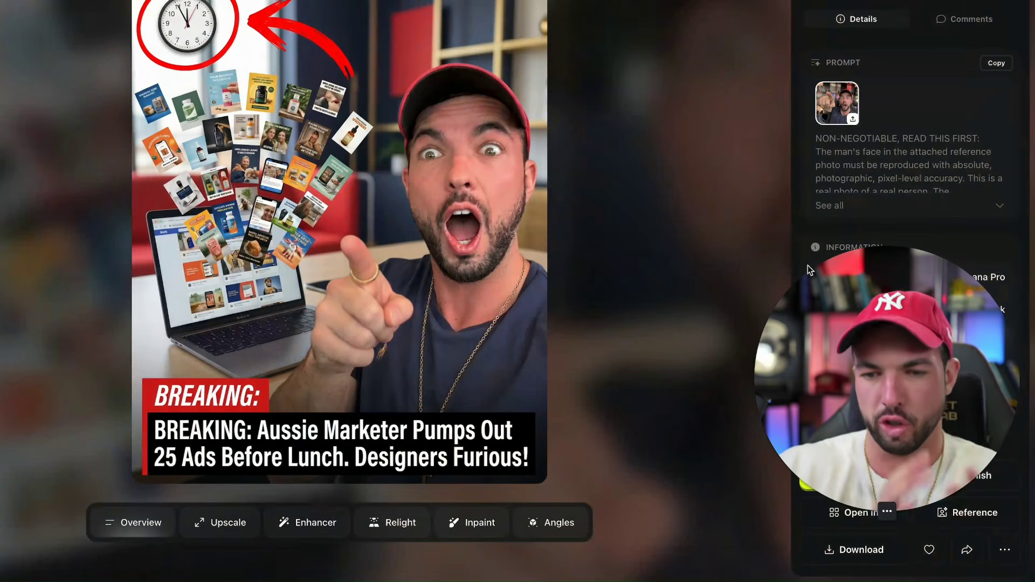
pyautogui.press('Left')
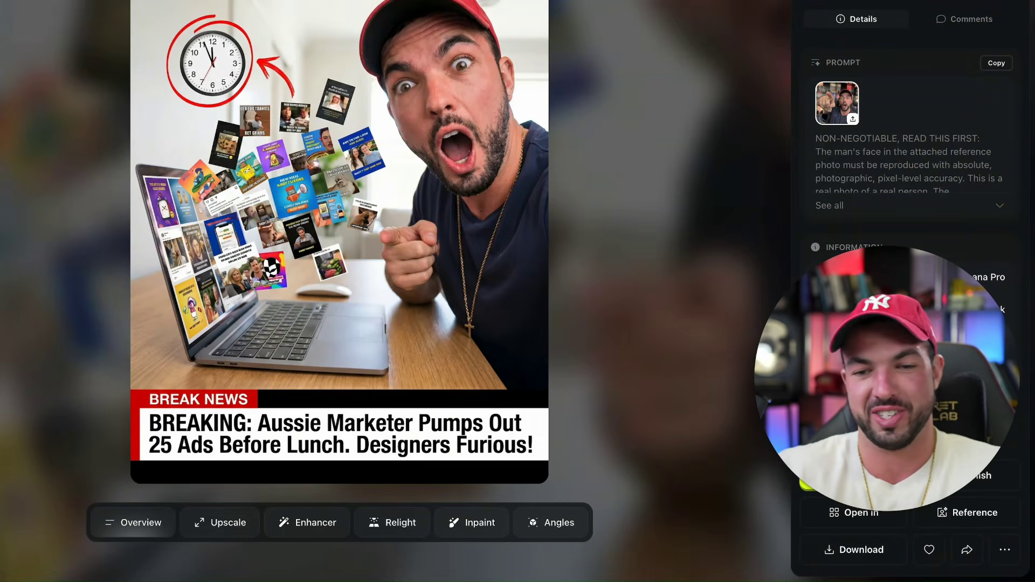
pyautogui.press('Escape')
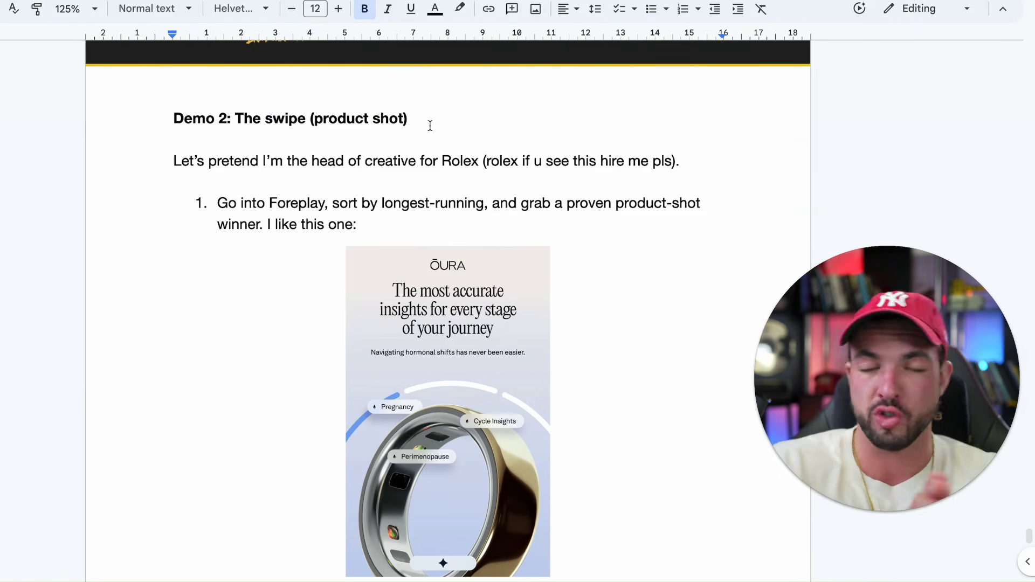
# Return to the workflow document and read Demo 2's heading, Rolex premise and first step, including the Oura example ad.
pyautogui.moveTo(173, 118); pyautogui.dragTo(475, 118)
pyautogui.moveTo(675, 146); pyautogui.dragTo(122, 160)
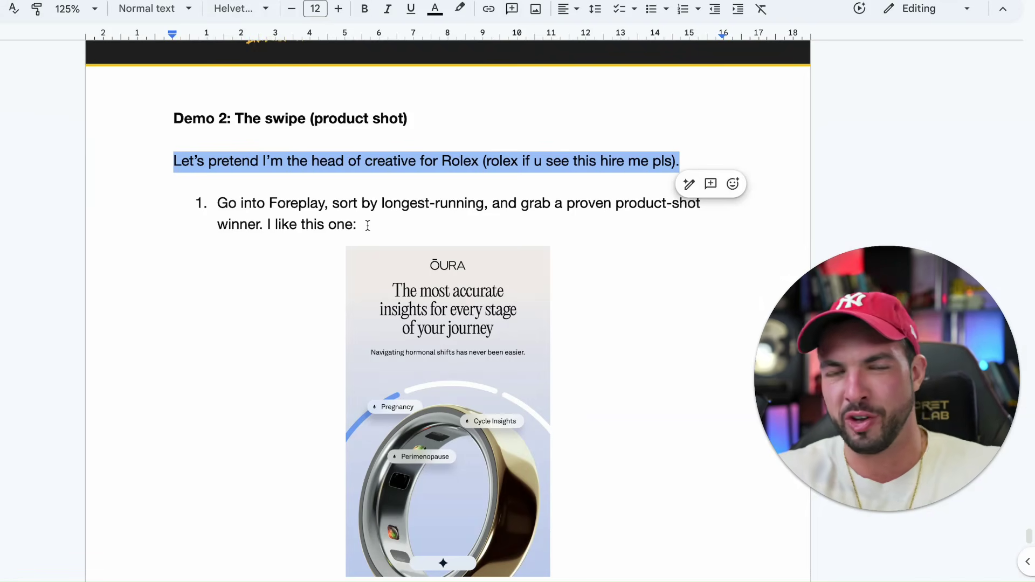
pyautogui.scroll(-1, 367, 225)
pyautogui.tripleClick(150, 156)
pyautogui.moveTo(340, 160); pyautogui.dragTo(599, 174)
pyautogui.click(477, 287)
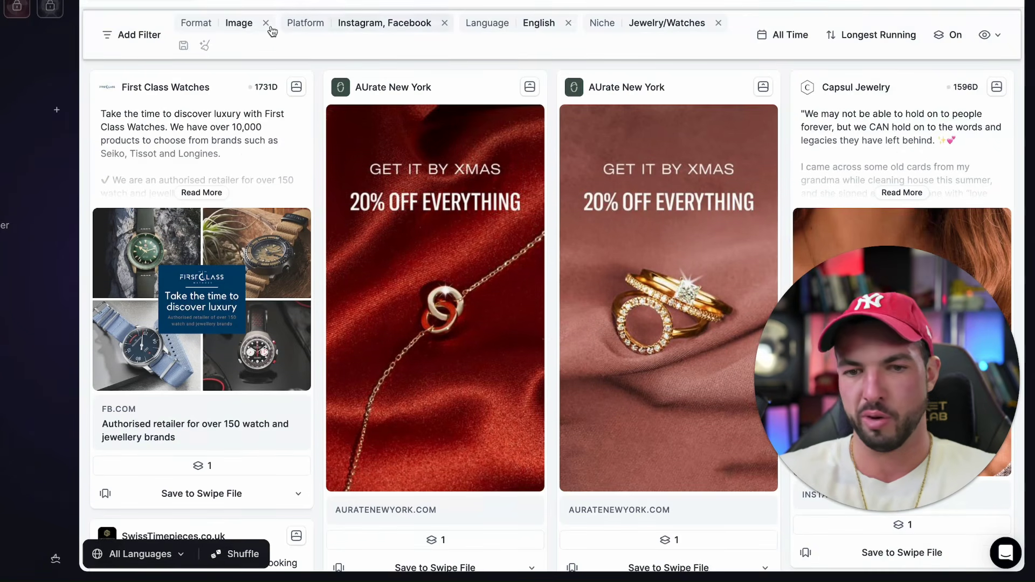
# Switch to Foreplay and filter the longest-running Jewelry/Watches image ads to the Still Running status.
pyautogui.scroll(1, 338, 76)
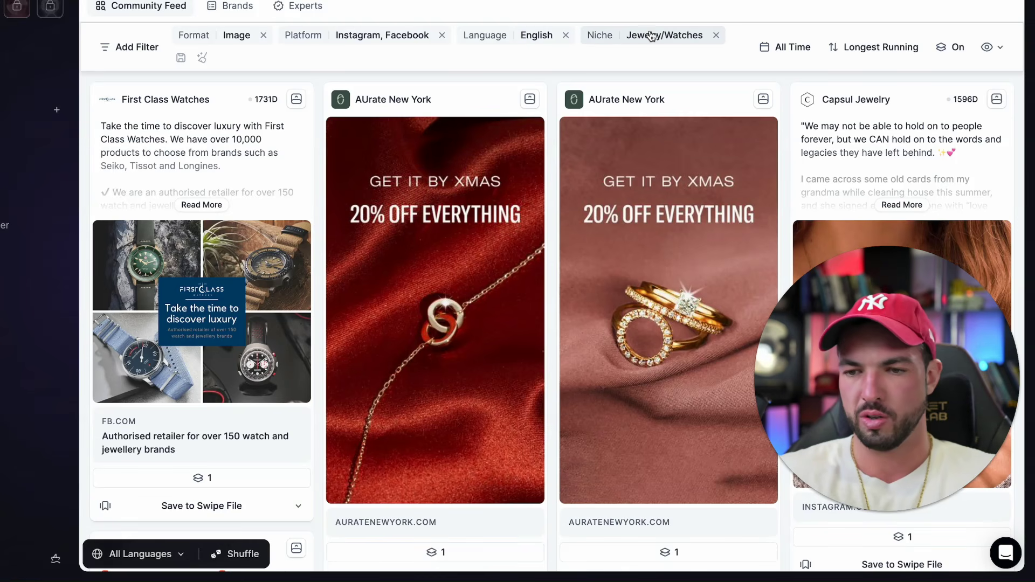
pyautogui.scroll(-20, 475, 289)
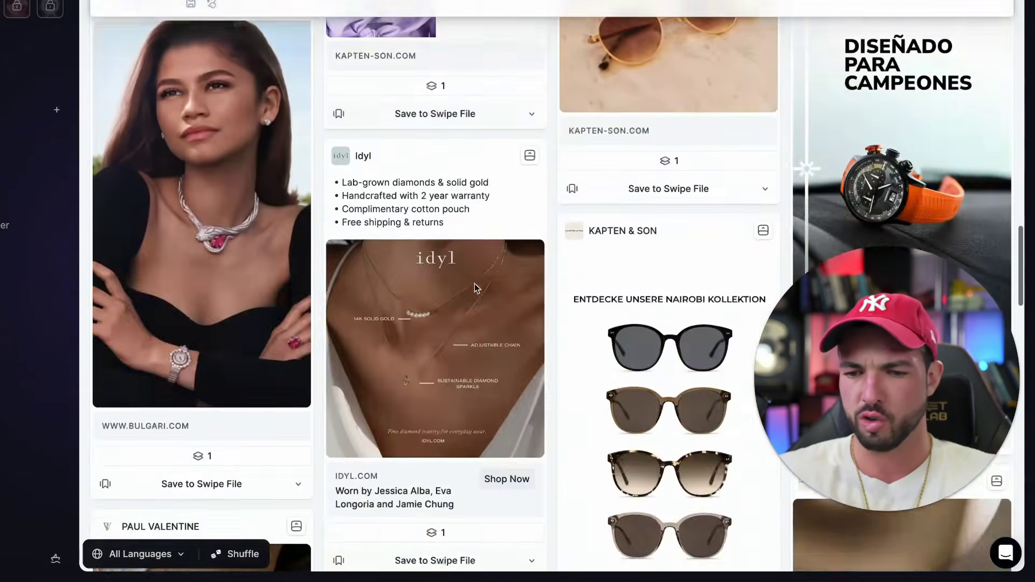
pyautogui.scroll(-20, 474, 284)
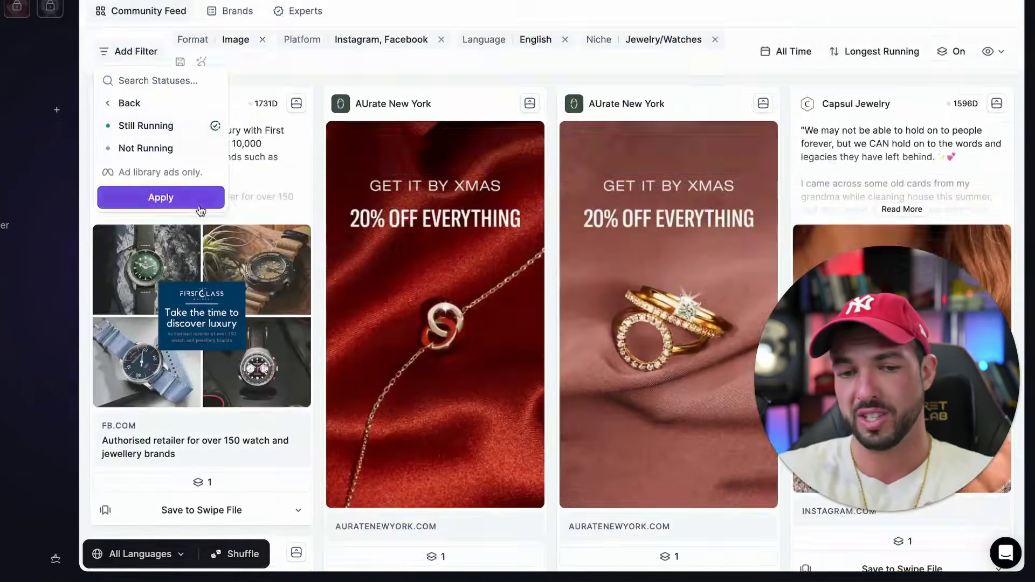
pyautogui.click(174, 197)
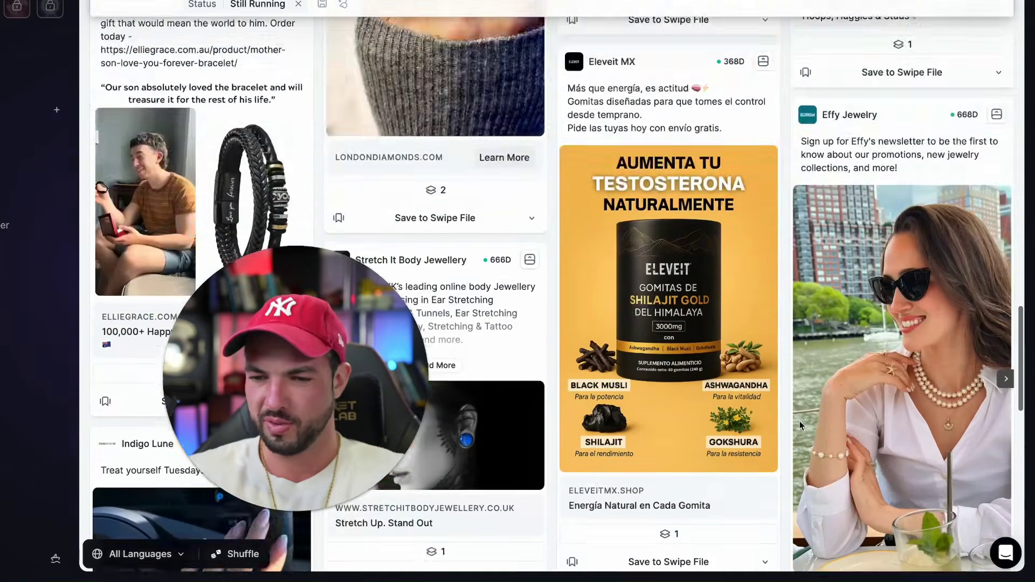
# Browse the still-running jewelry and watch ads for product-shot layouts, including the Mint & Lily stacked-rings sale ad.
pyautogui.scroll(-6, 305, 384)
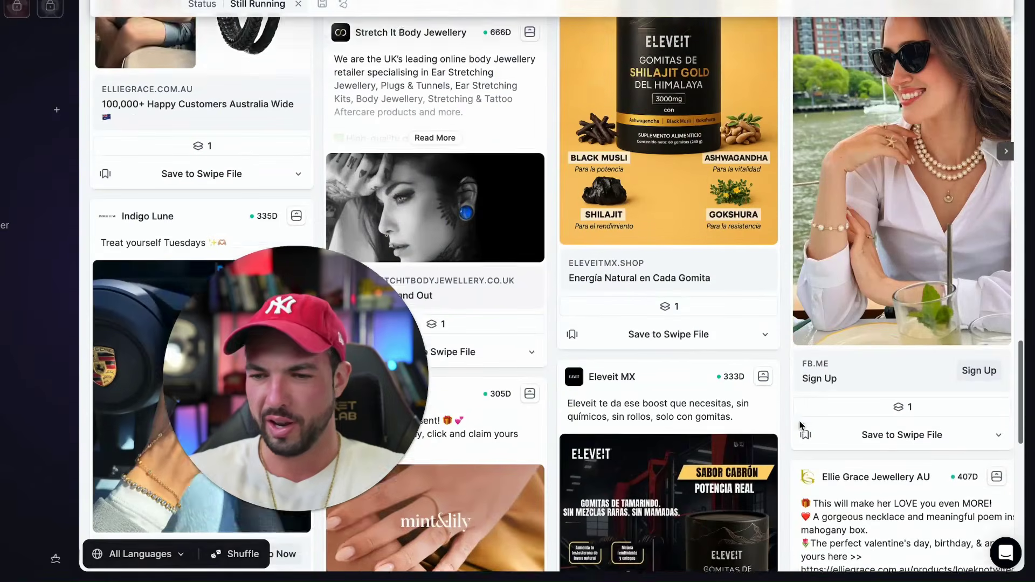
pyautogui.scroll(-15, 552, 290)
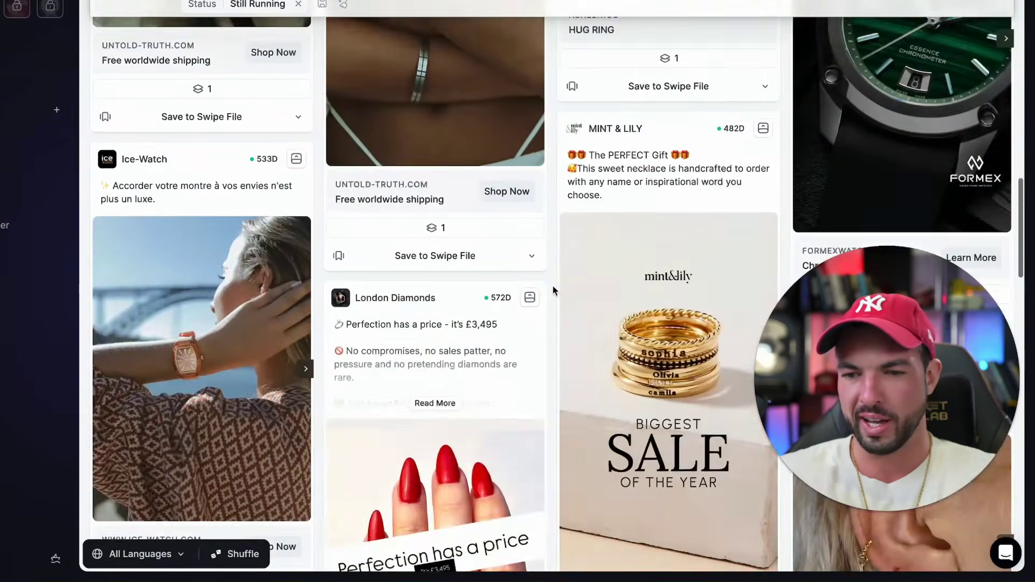
pyautogui.scroll(2, 552, 286)
pyautogui.scroll(-7, 551, 286)
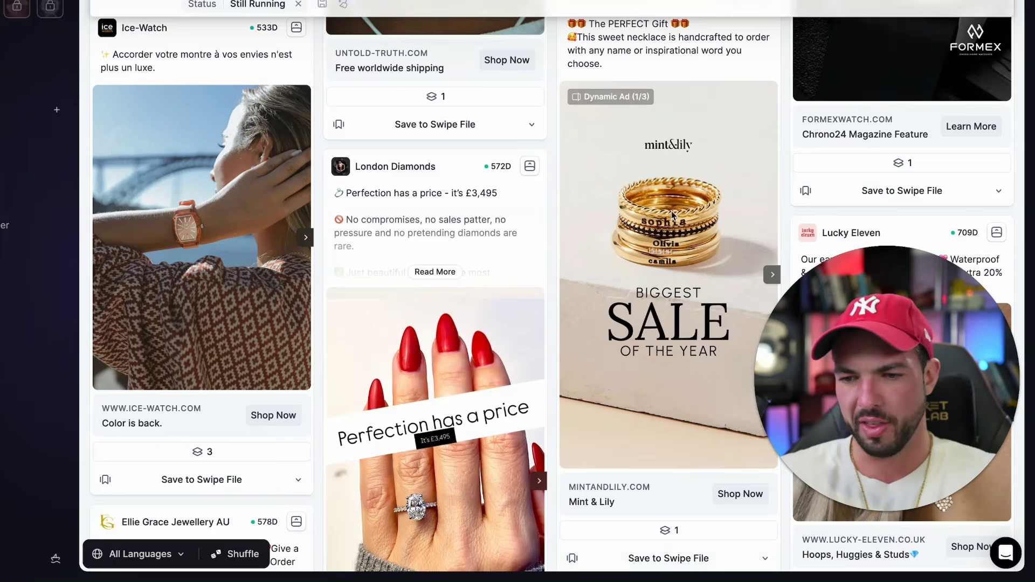
pyautogui.scroll(1, 694, 218)
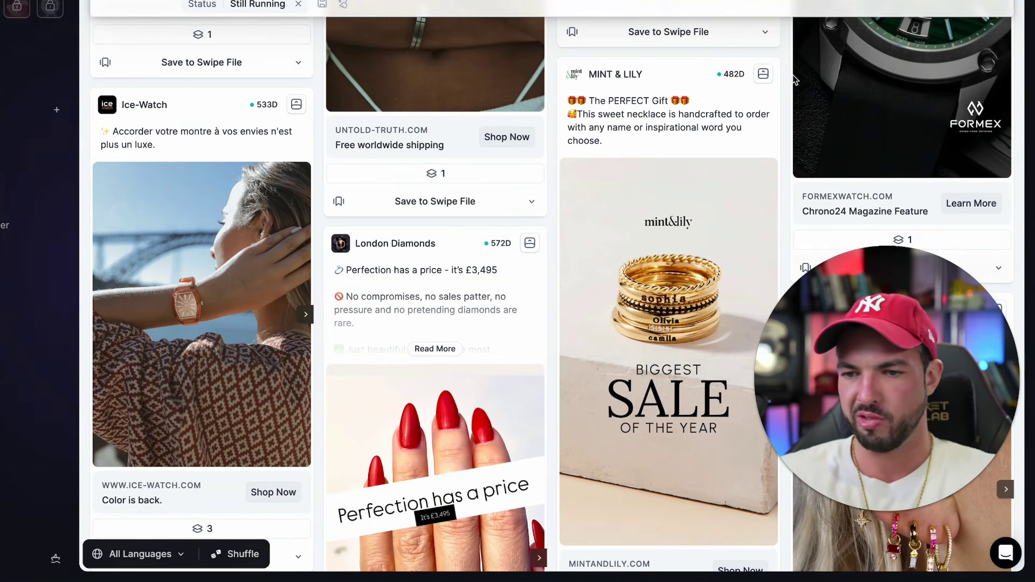
pyautogui.click(763, 74)
pyautogui.moveTo(426, 88)
pyautogui.scroll(-1, 467, 274)
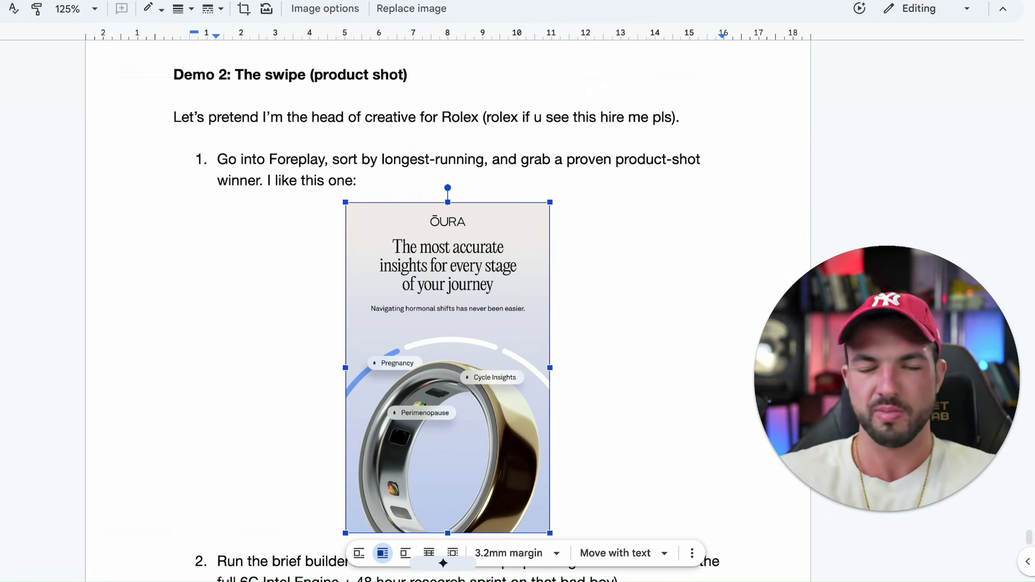
# Return to the workflow document and read Demo 2's step 2 about running the brief builder for Rolex.
pyautogui.scroll(-6, 447, 323)
pyautogui.click(229, 241)
pyautogui.moveTo(229, 241); pyautogui.dragTo(70, 241)
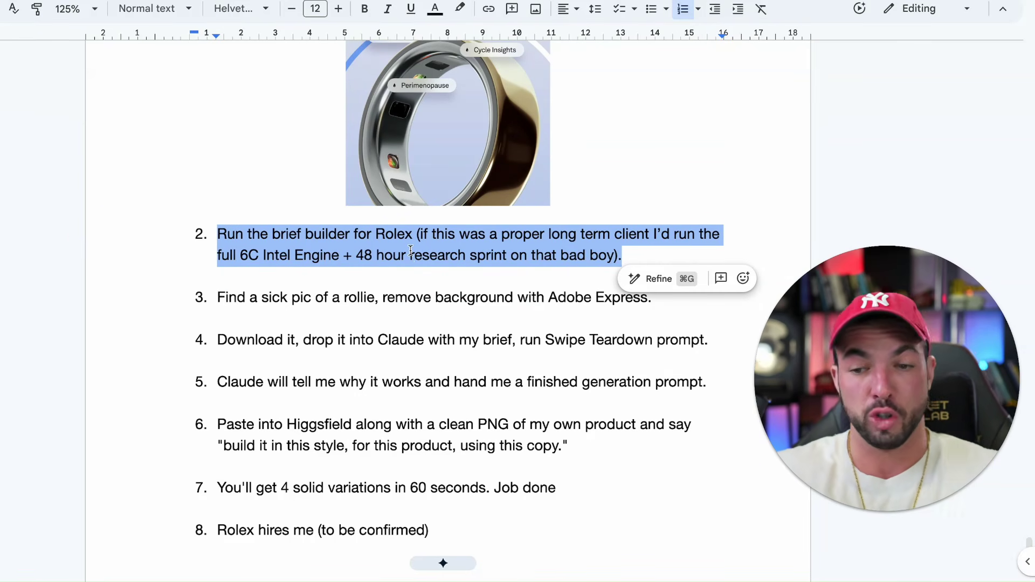
pyautogui.moveTo(221, 255); pyautogui.dragTo(682, 254)
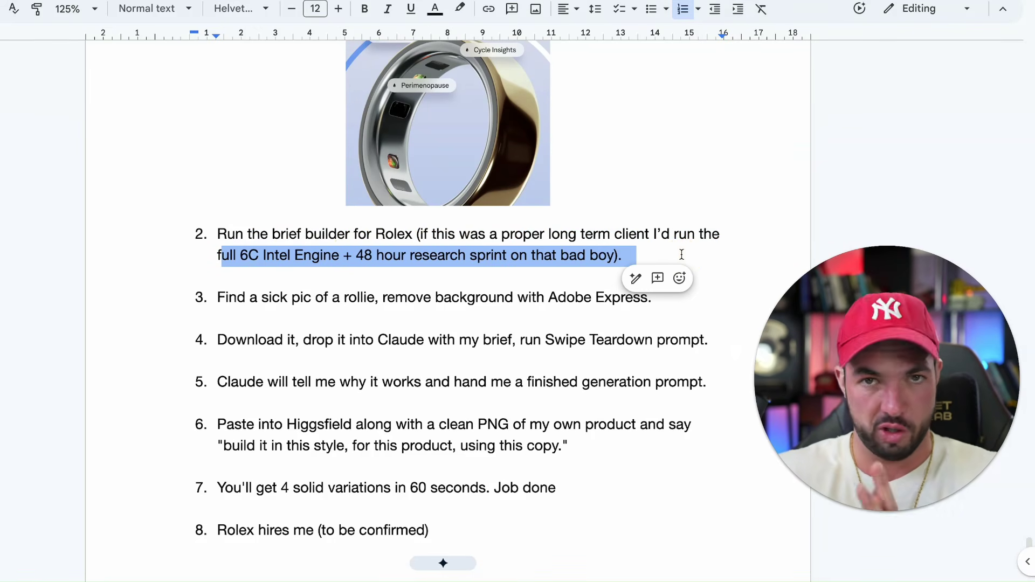
pyautogui.scroll(1, 386, 275)
pyautogui.tripleClick(386, 275)
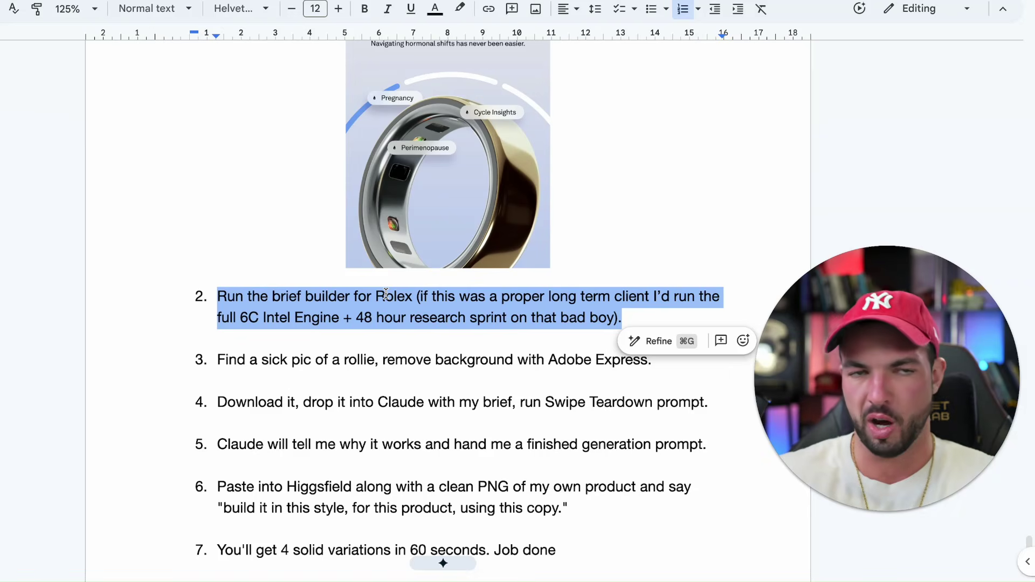
pyautogui.scroll(2, 386, 294)
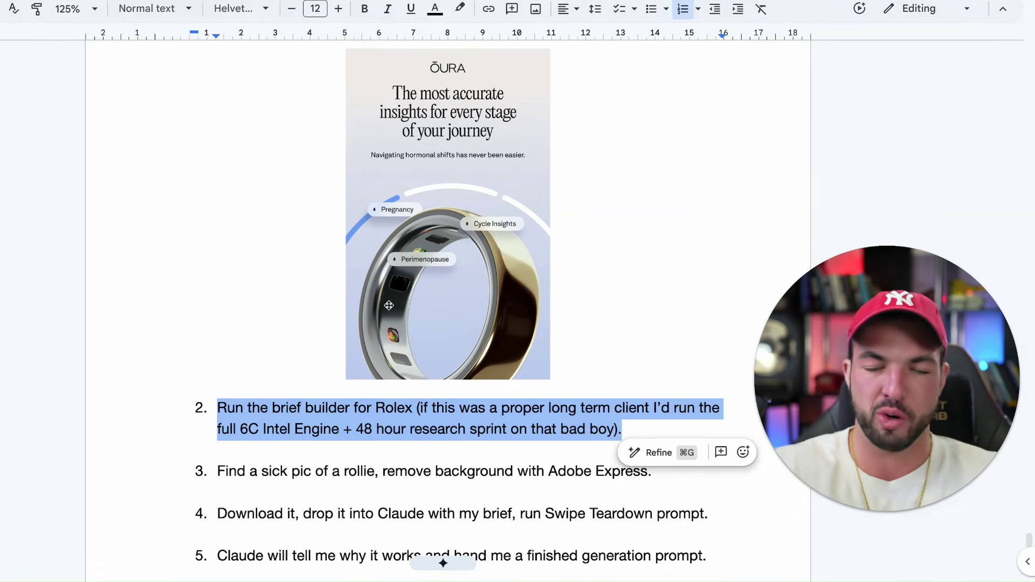
pyautogui.click(232, 407)
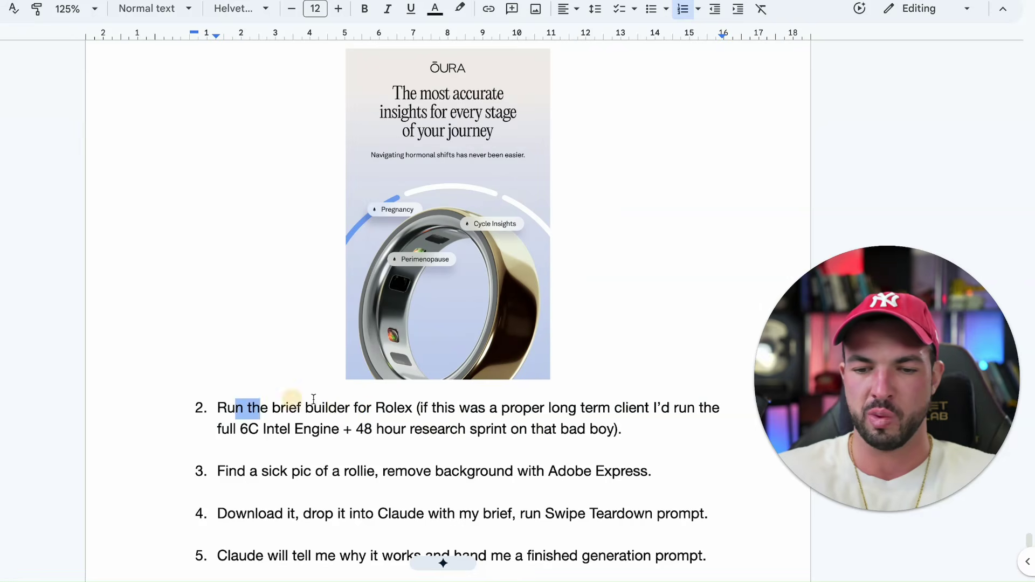
# Copy the brief-builder prompt from the workflow document and paste it into a new Claude chat.
pyautogui.scroll(20, 469, 400)
pyautogui.scroll(20, 469, 400)
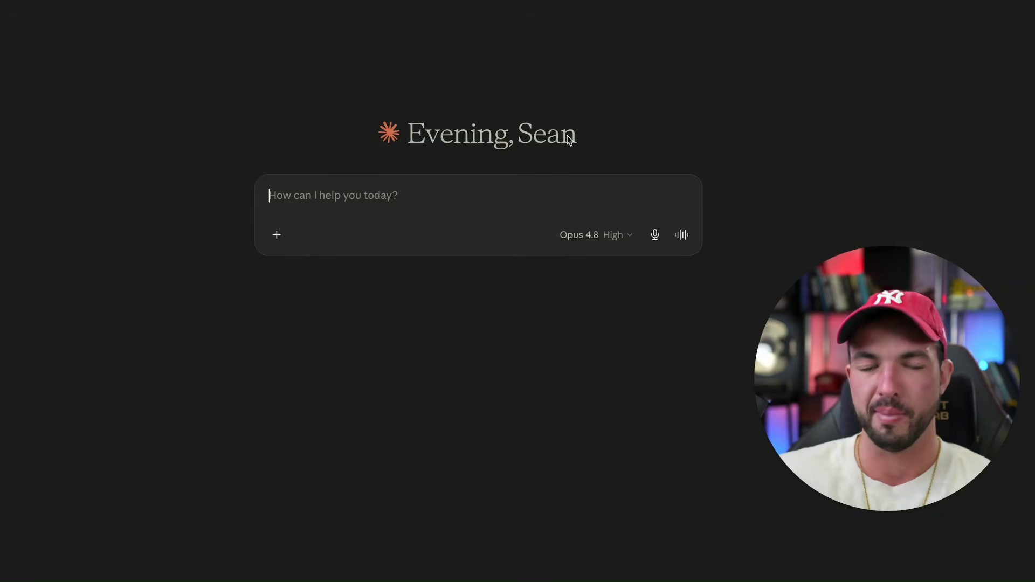
pyautogui.hotkey('ctrl', 'v')
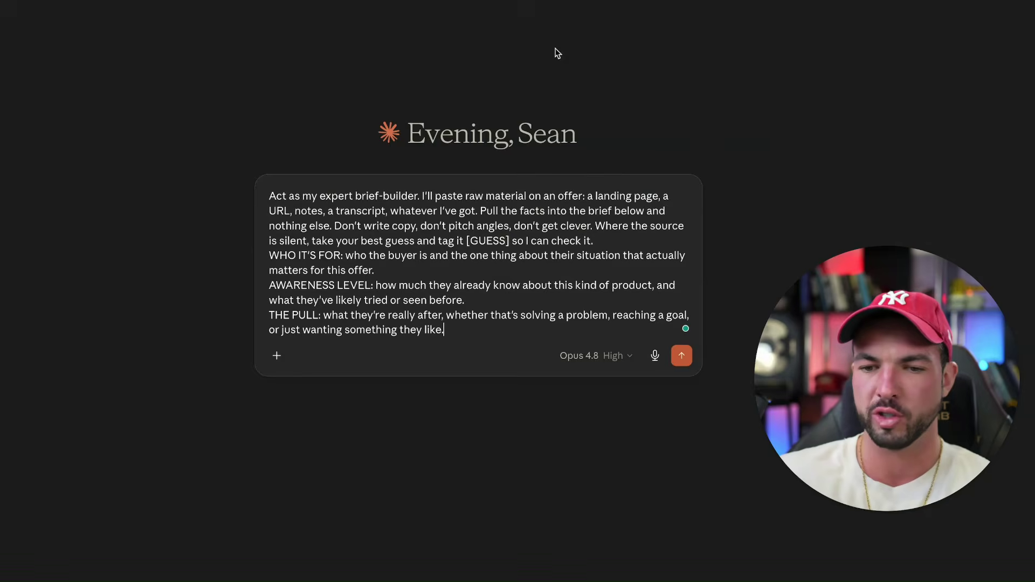
# Separate the pasted brief prompt's sections with blank lines, from WHO IT'S FOR through THE PROMISE.
pyautogui.scroll(5, 612, 240)
pyautogui.click(612, 240)
pyautogui.press('Return')
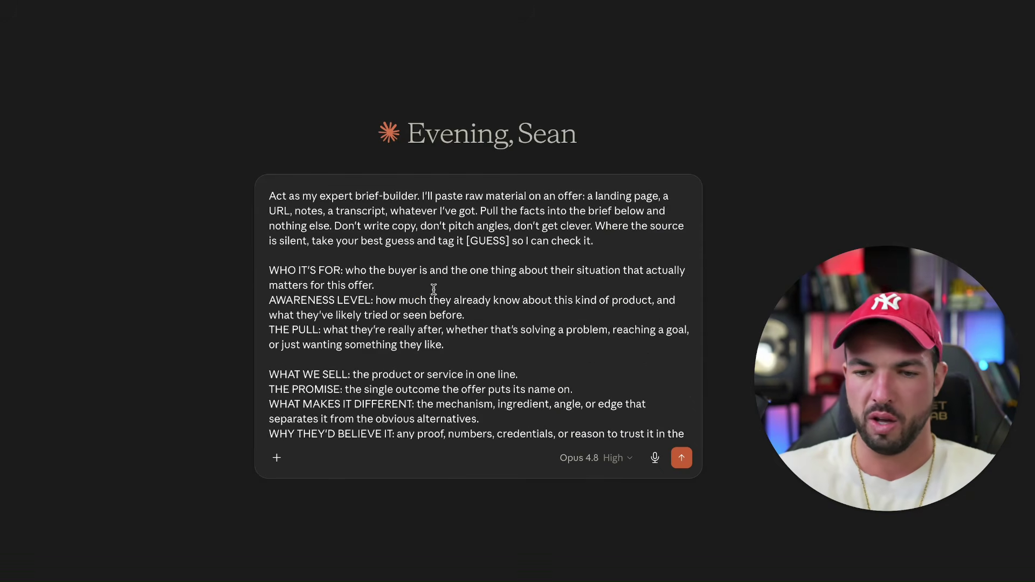
pyautogui.click(432, 286)
pyautogui.press('Return')
pyautogui.click(493, 333)
pyautogui.press('Return')
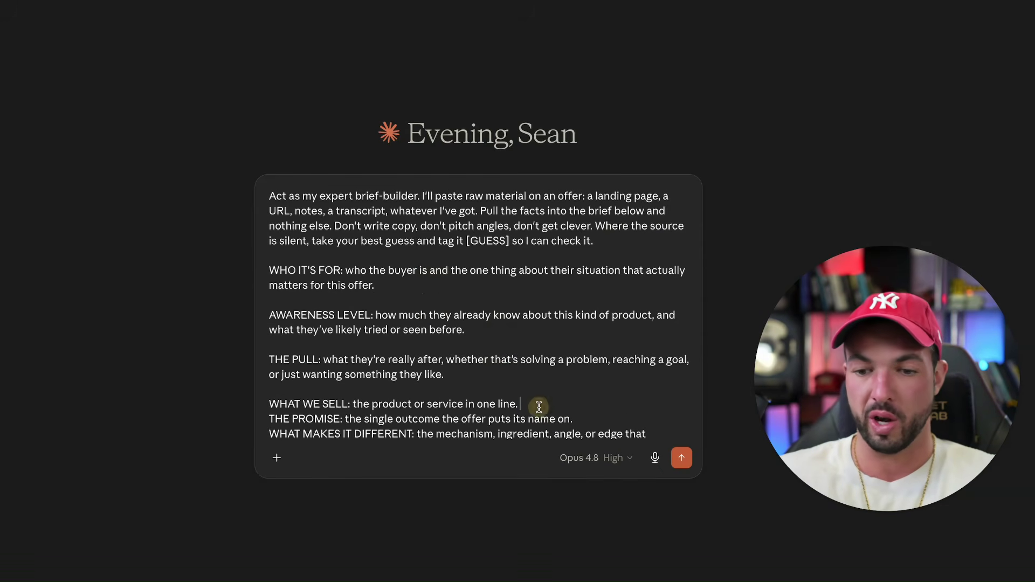
pyautogui.scroll(-2, 538, 407)
pyautogui.press('Return')
pyautogui.click(595, 330)
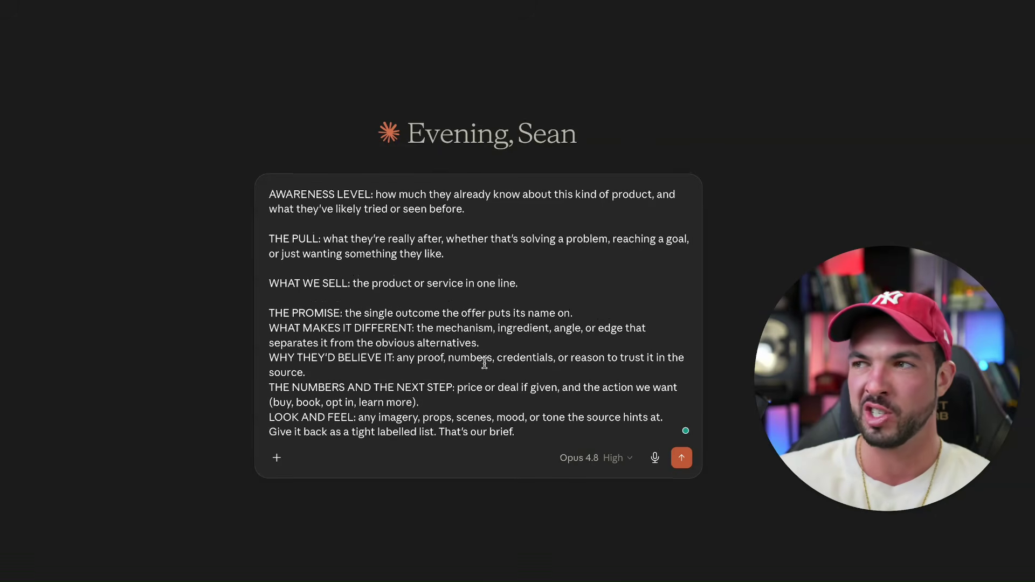
pyautogui.click(544, 433)
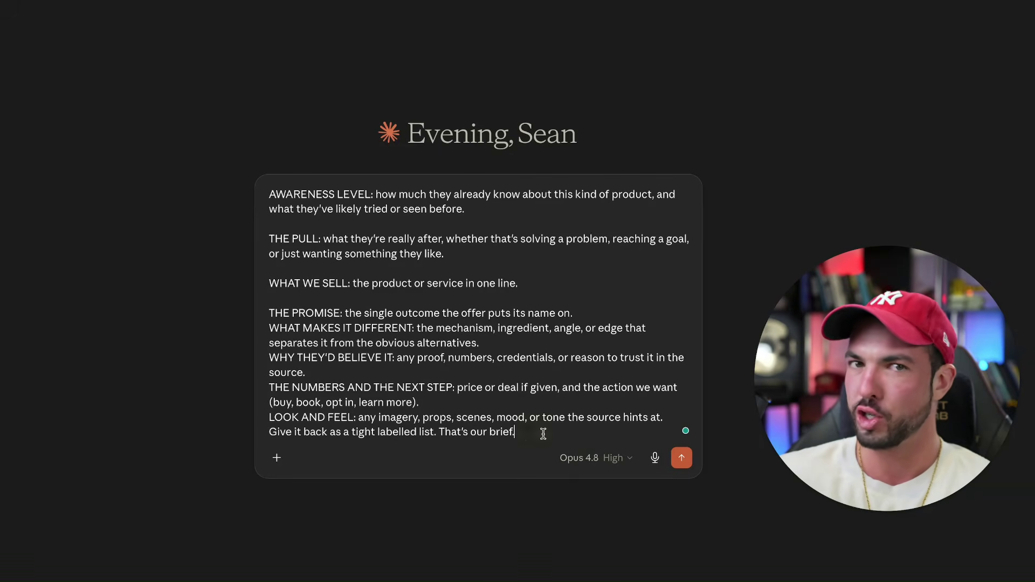
pyautogui.scroll(-2, 543, 433)
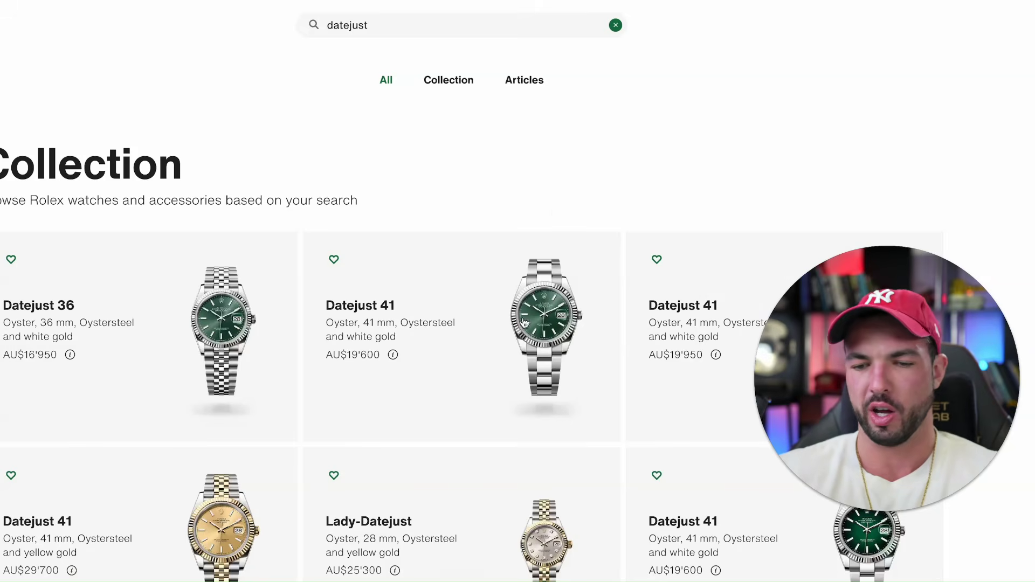
pyautogui.click(517, 339)
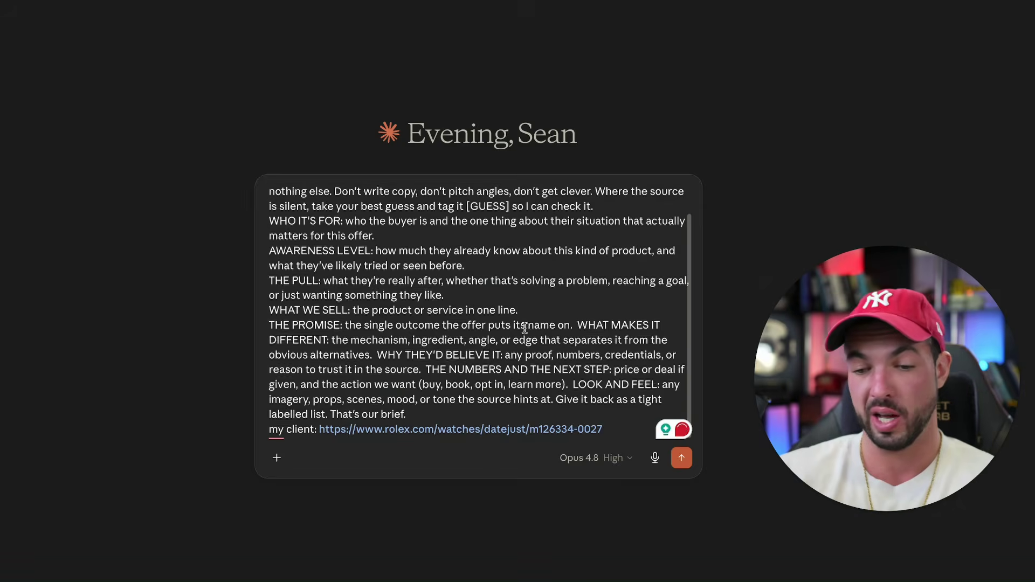
pyautogui.press('Return')
# Go back to Demo 2 in the workflow document and read step 3 about finding and cutting out a watch picture.
pyautogui.click(362, 156)
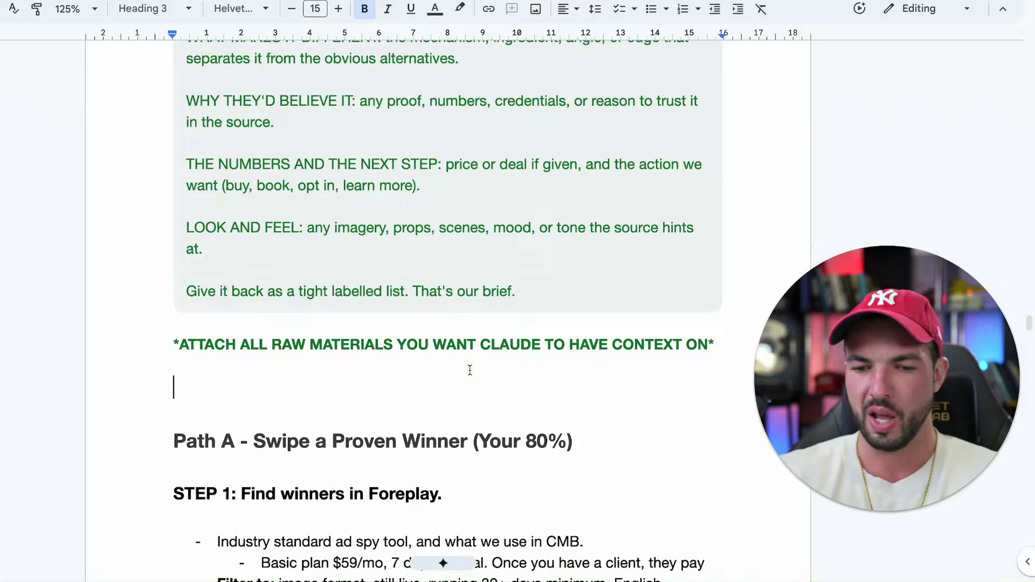
pyautogui.scroll(-15, 469, 369)
pyautogui.tripleClick(176, 217)
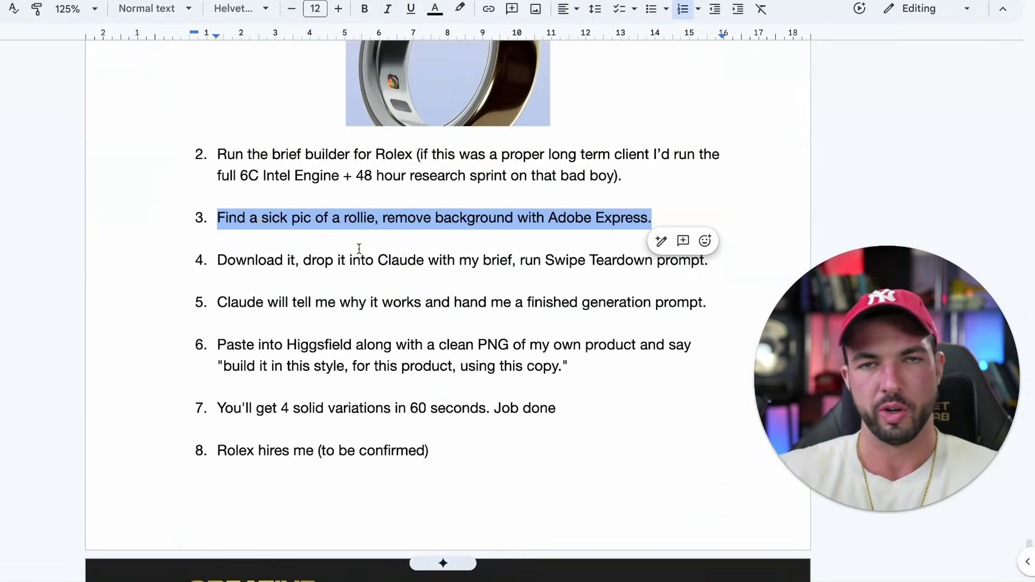
# Find a photo of a Datejust 41 Wimbledon dial in Google Images and save it to the computer.
pyautogui.click(319, 217)
pyautogui.click(506, 218)
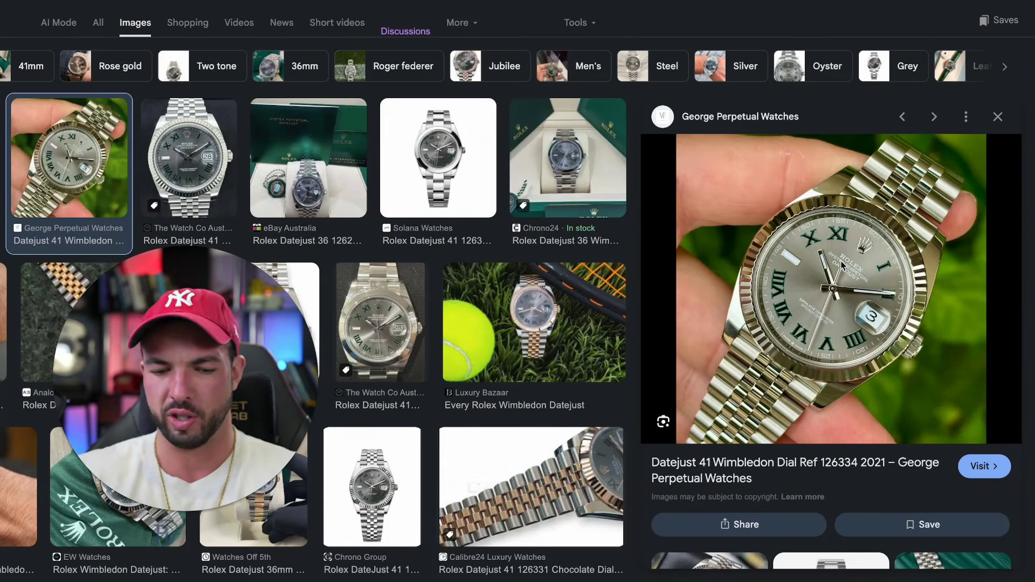
pyautogui.rightClick(838, 341)
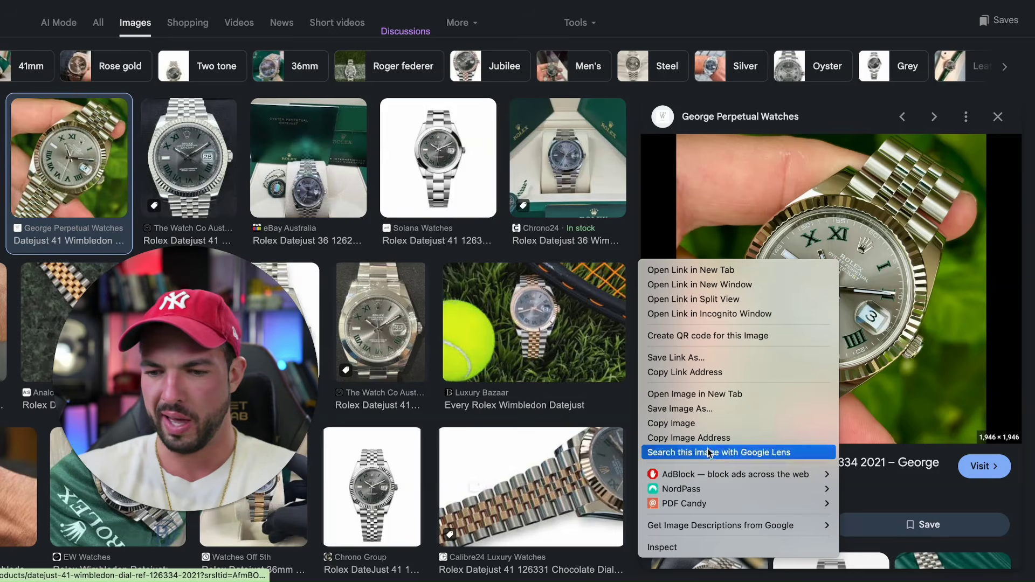
pyautogui.click(769, 412)
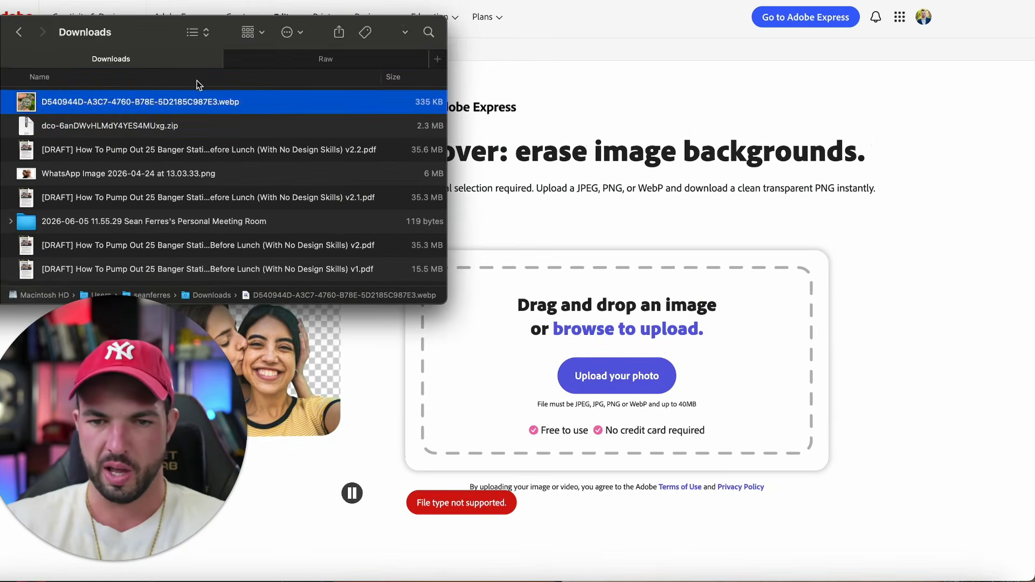
# Open the downloaded WebP watch photo in Preview and export it as a JPEG.
pyautogui.doubleClick(186, 106)
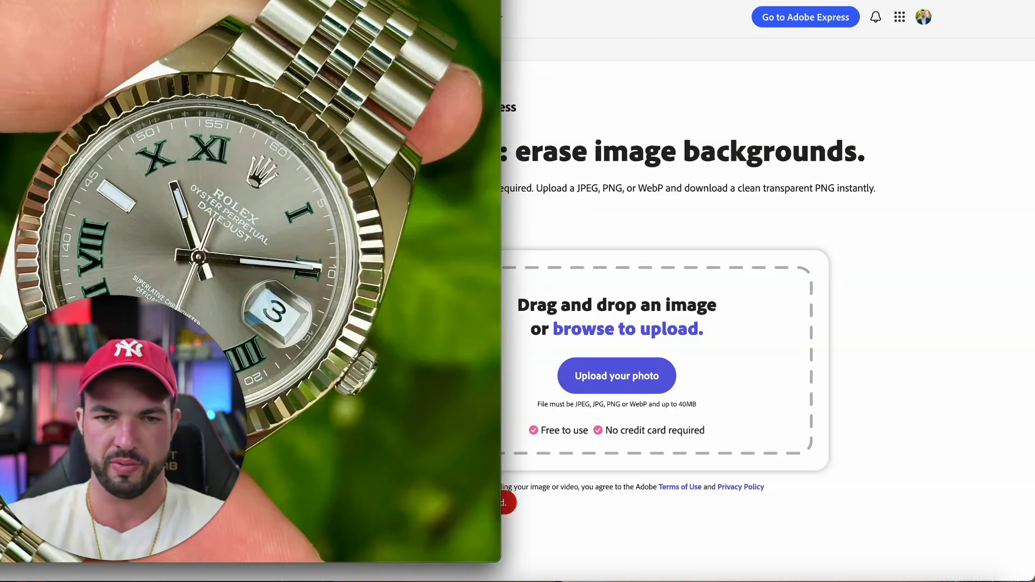
pyautogui.click(1, 1)
pyautogui.click(34, 218)
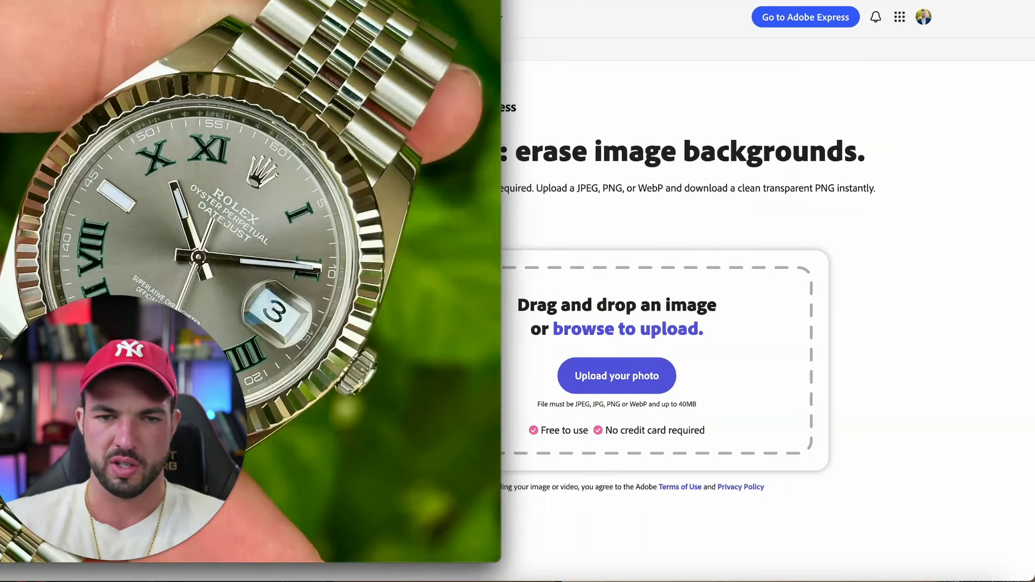
# Upload the JPEG to the Adobe Express background remover and download the watch cut-out as a transparent PNG.
pyautogui.click(605, 368)
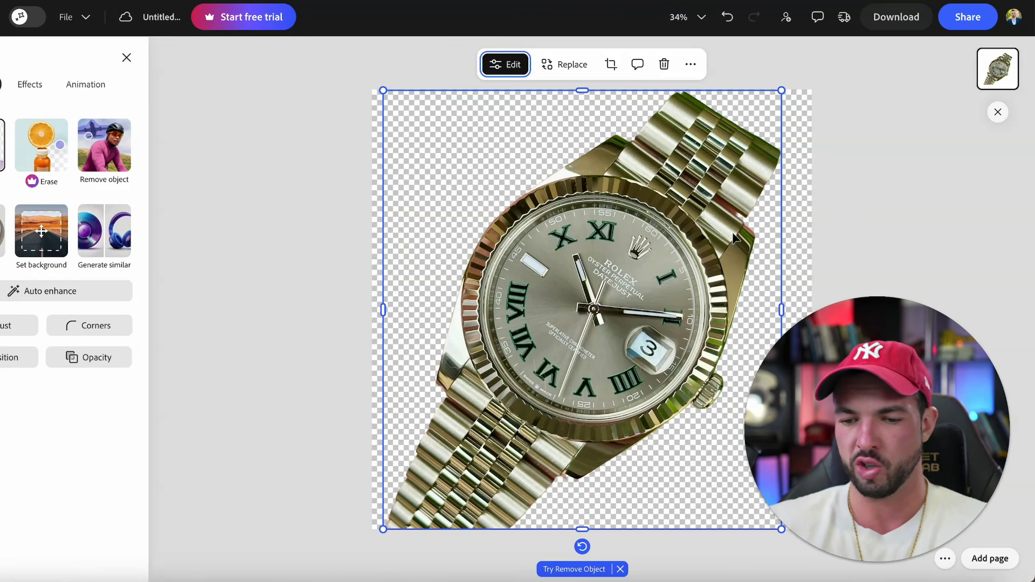
pyautogui.click(892, 16)
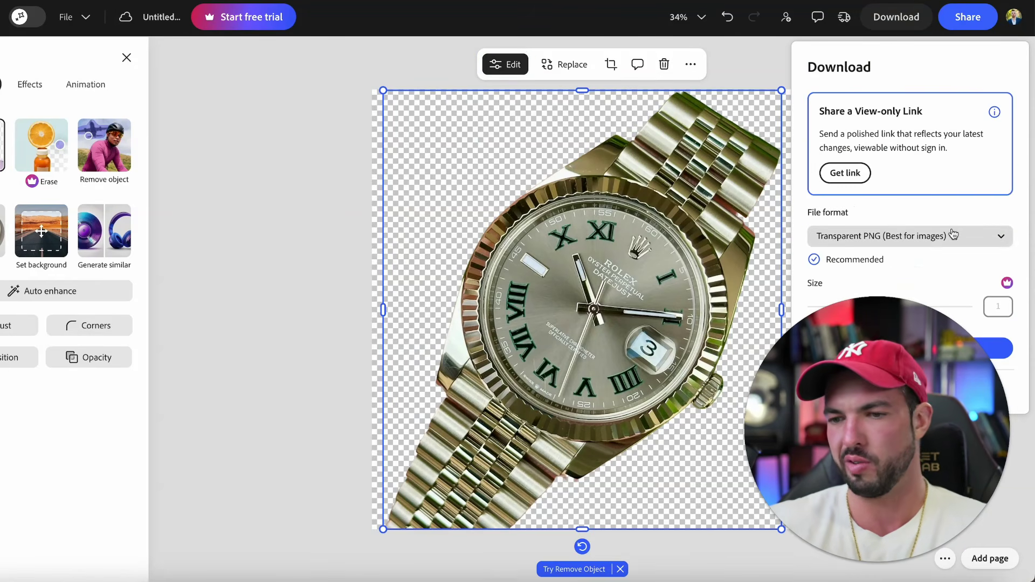
pyautogui.moveTo(852, 459); pyautogui.dragTo(530, 458)
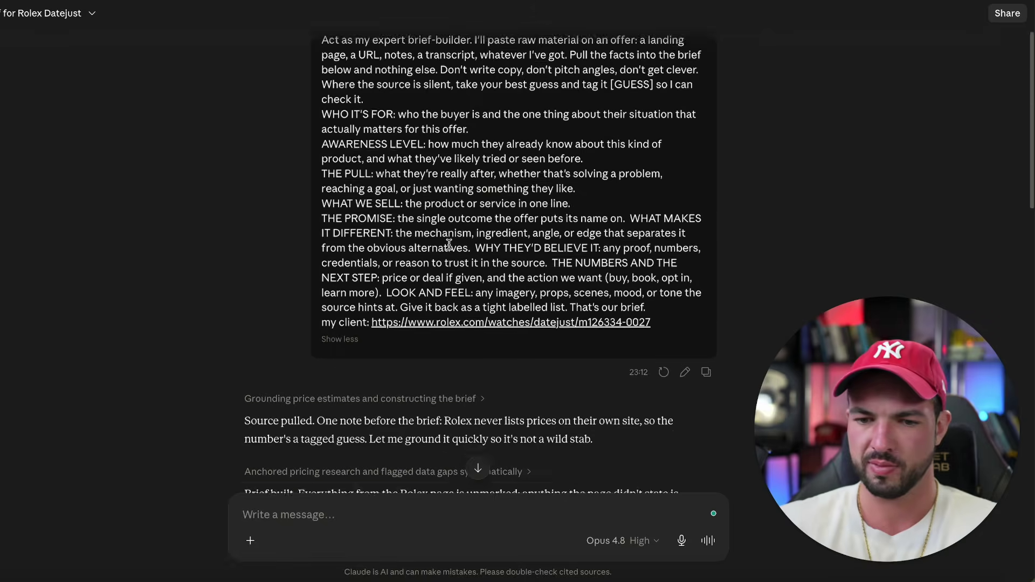
# Review the Rolex Datejust brief in Claude and read step 4 of Demo 2 in the workflow document.
pyautogui.scroll(-15, 449, 244)
pyautogui.scroll(-1, 449, 244)
pyautogui.moveTo(269, 181); pyautogui.dragTo(596, 187)
pyautogui.scroll(-3, 596, 187)
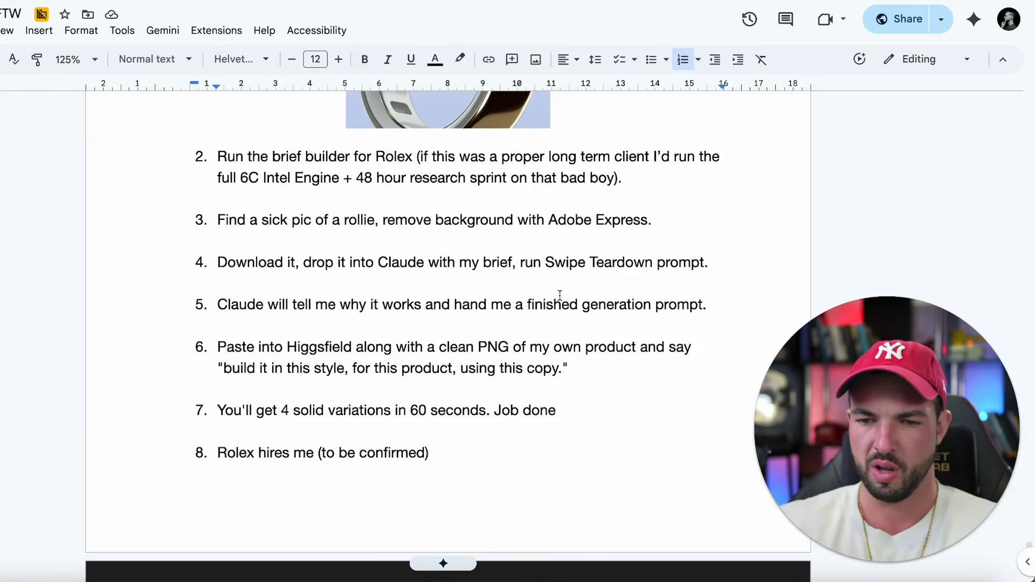
pyautogui.click(702, 284)
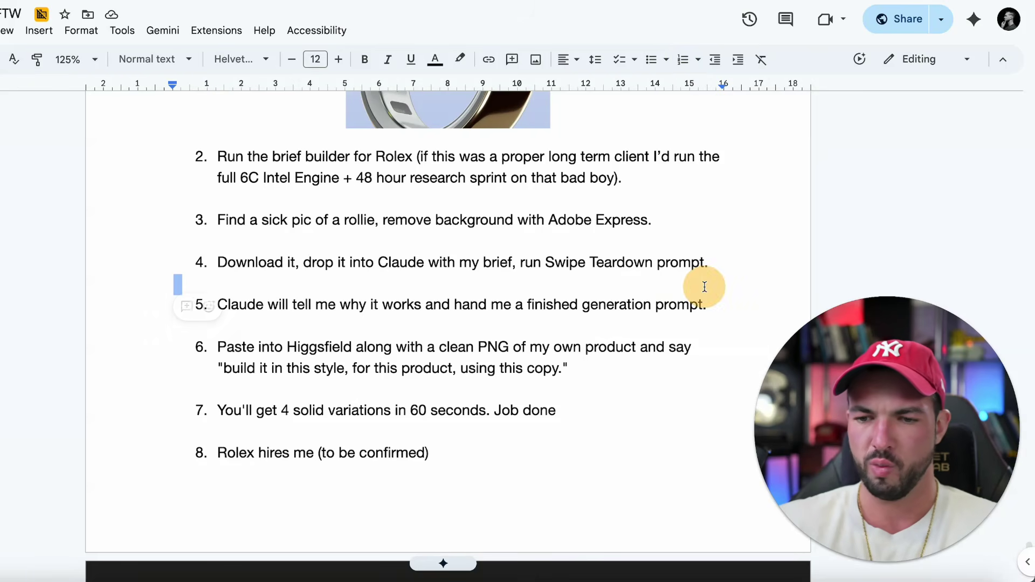
pyautogui.moveTo(718, 266); pyautogui.dragTo(423, 268)
# Copy the Swipe Teardown prompt from the workflow document and paste it into the Claude chat containing the Rolex brief.
pyautogui.scroll(20, 422, 268)
pyautogui.scroll(15, 422, 268)
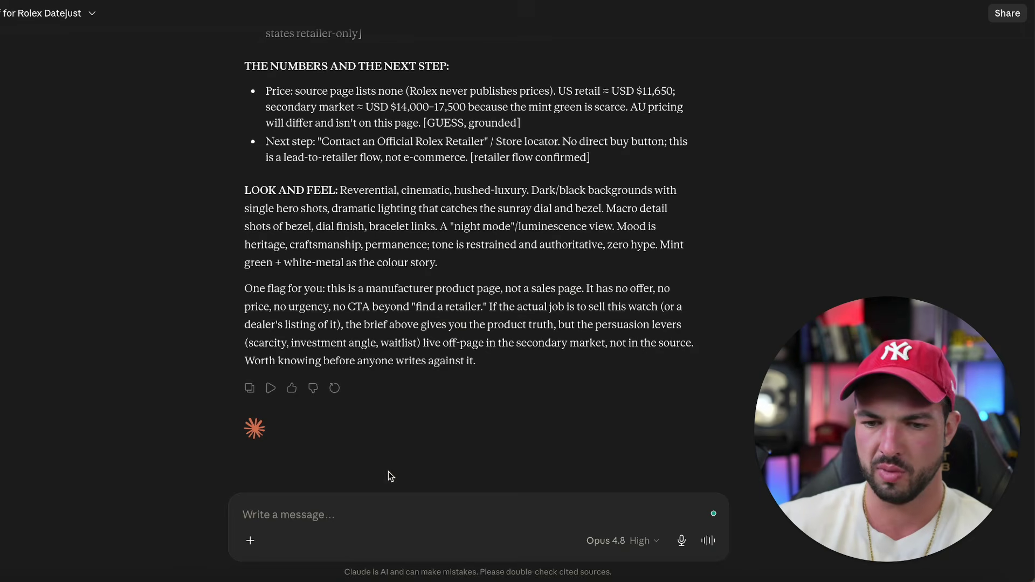
pyautogui.click(344, 505)
pyautogui.press('super+v')
# Attach the watch cut-out PNG and 11_Authority_Oura.jpg from AI Assets to the teardown prompt, and submit it.
pyautogui.click(250, 540)
pyautogui.click(294, 331)
pyautogui.click(59, 122)
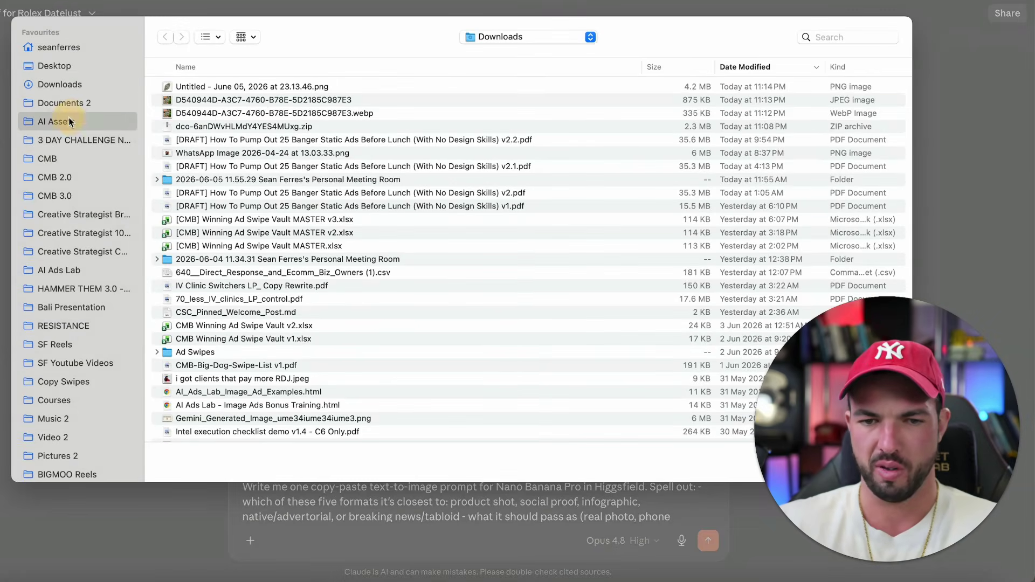
pyautogui.click(161, 395)
pyautogui.press('space')
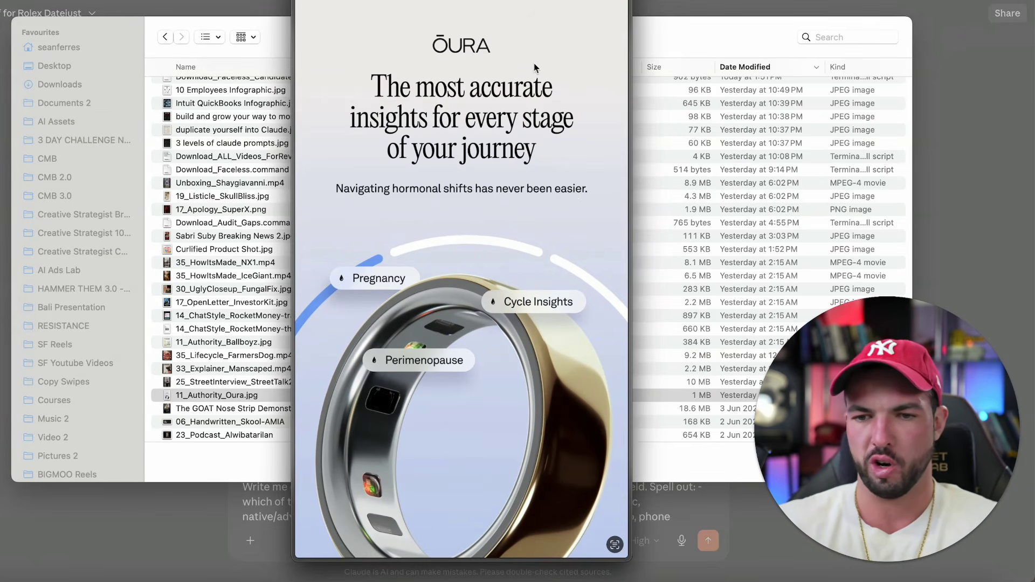
pyautogui.press('Return')
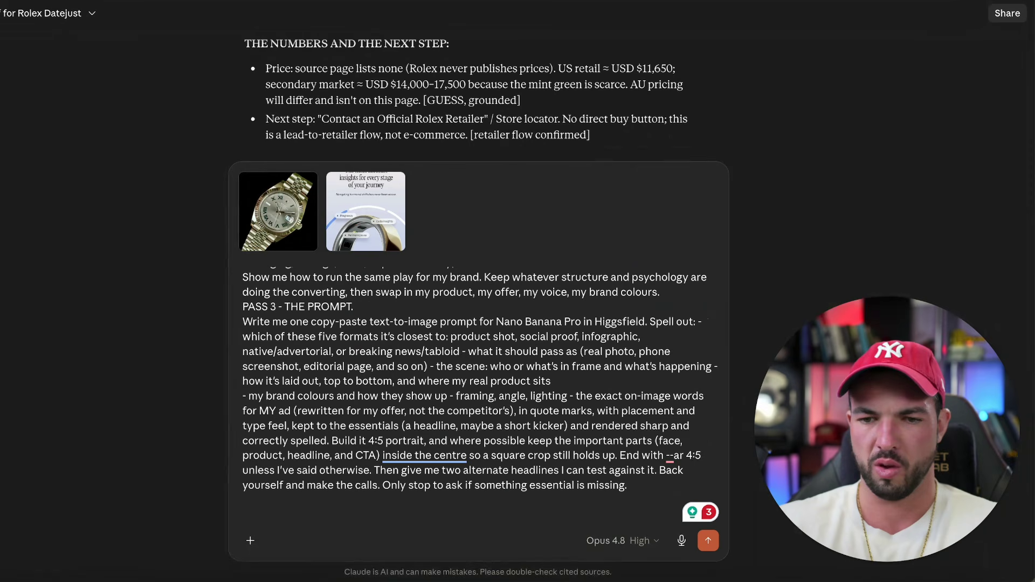
pyautogui.press('fn')
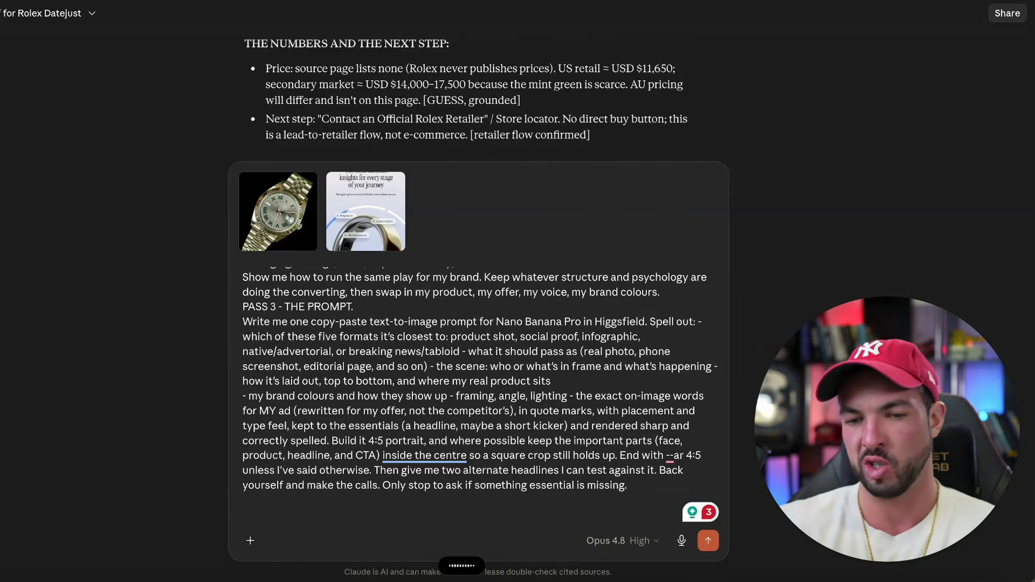
pyautogui.press('Return')
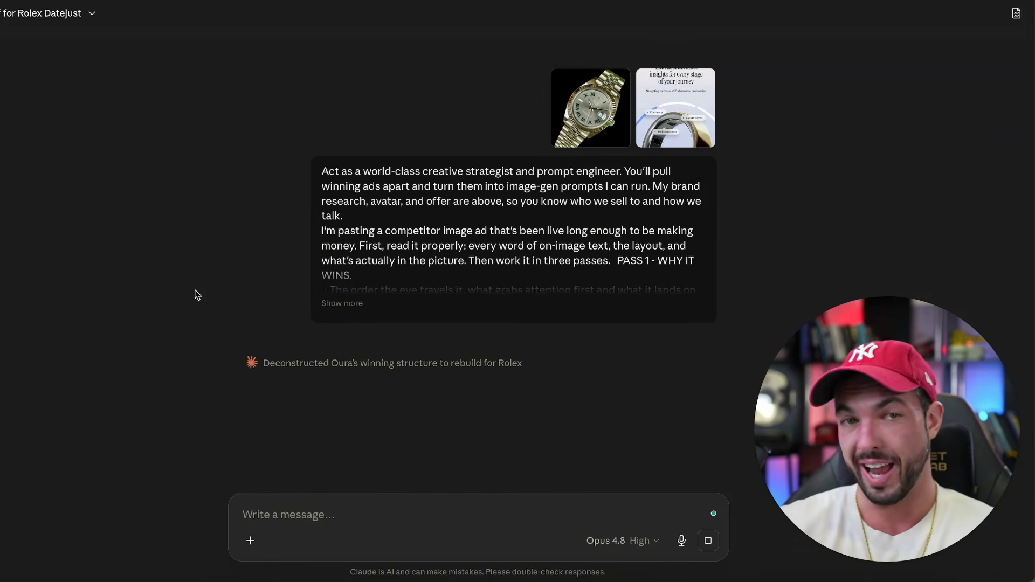
# Check which other Claude models are offered and read the teardown from Pass 1, covering why the Oura ad wins.
pyautogui.click(635, 541)
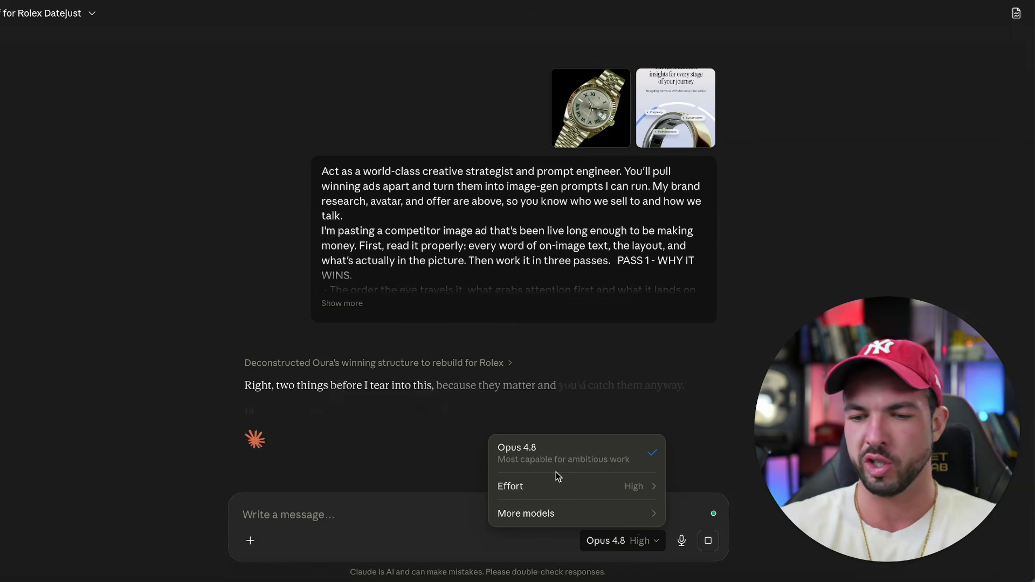
pyautogui.moveTo(620, 513)
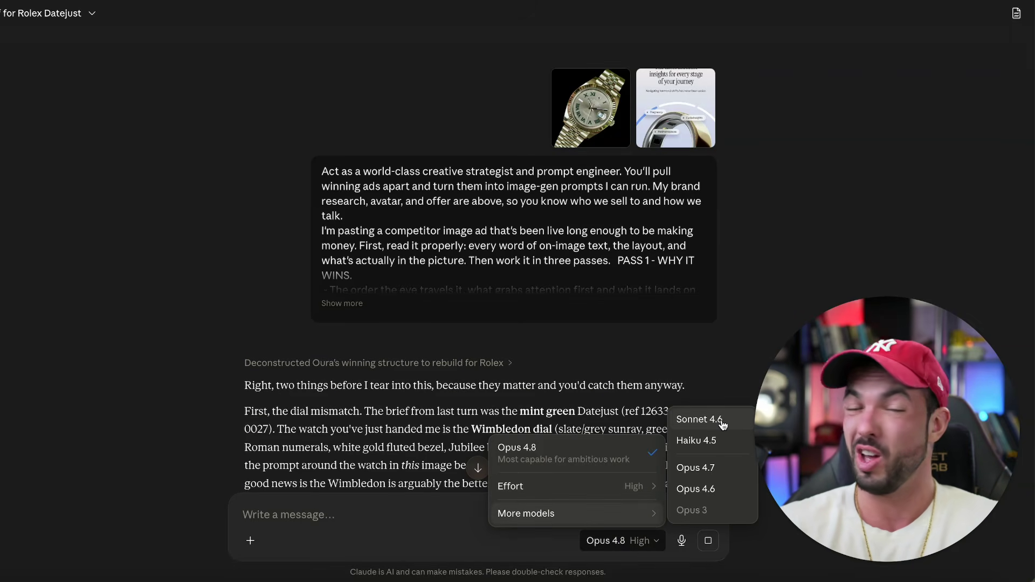
pyautogui.scroll(-10, 485, 269)
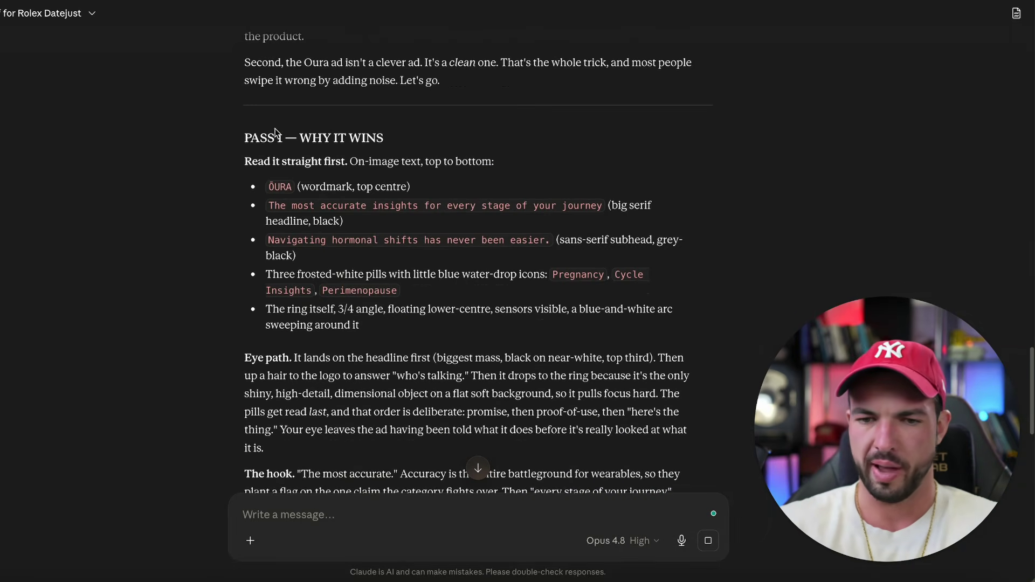
pyautogui.moveTo(240, 138); pyautogui.dragTo(512, 162)
pyautogui.scroll(-5, 512, 161)
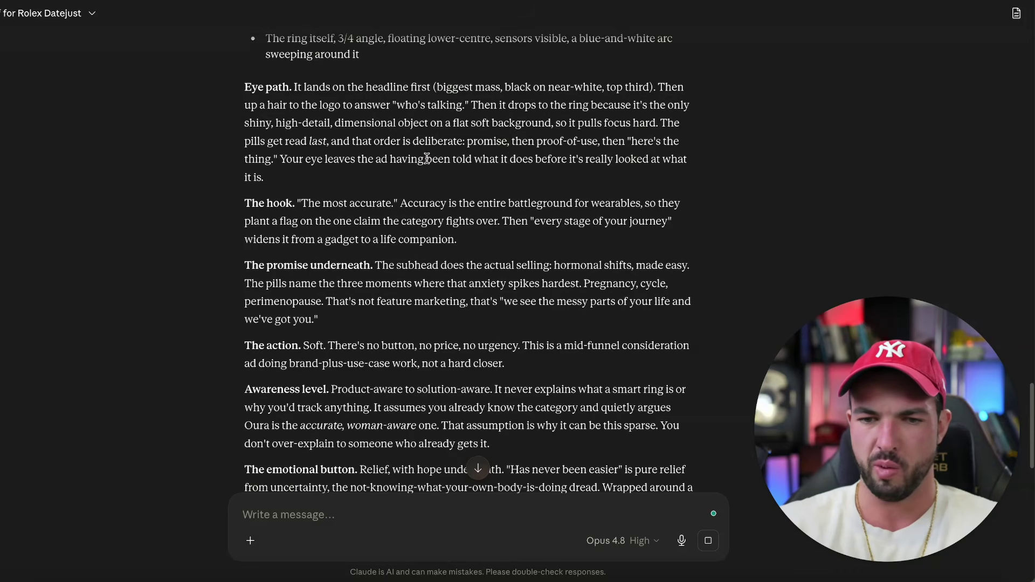
pyautogui.scroll(-1, 259, 154)
pyautogui.moveTo(239, 192); pyautogui.dragTo(492, 202)
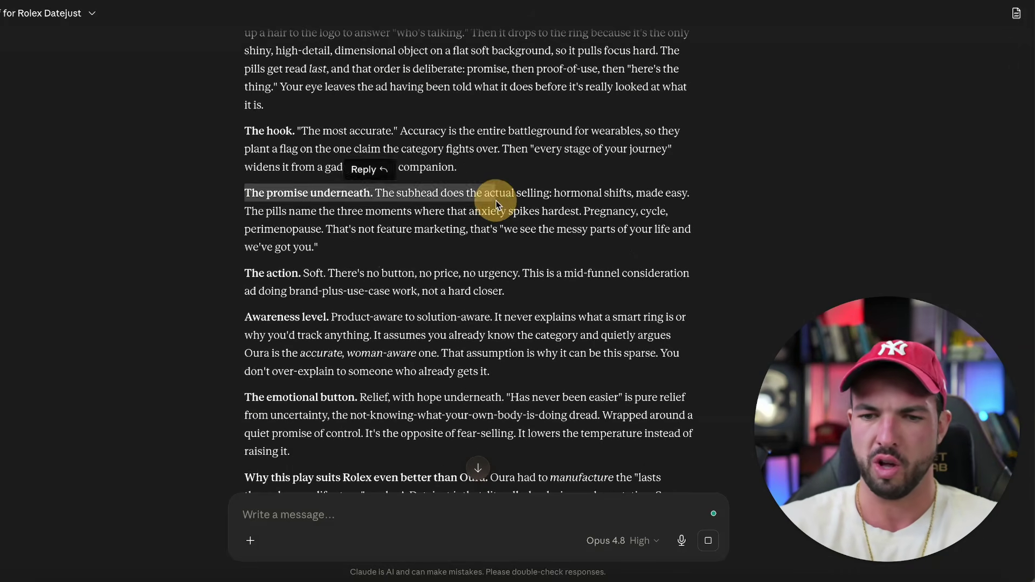
pyautogui.scroll(-3, 492, 202)
pyautogui.moveTo(246, 168); pyautogui.dragTo(393, 212)
pyautogui.click(400, 261)
pyautogui.moveTo(244, 273); pyautogui.dragTo(598, 292)
pyautogui.click(469, 308)
pyautogui.moveTo(244, 354); pyautogui.dragTo(500, 359)
pyautogui.scroll(-7, 500, 359)
pyautogui.moveTo(244, 139); pyautogui.dragTo(462, 153)
# Copy the finished image-generation prompt from Pass 3 of Claude's teardown.
pyautogui.scroll(-10, 462, 153)
pyautogui.click(534, 185)
pyautogui.scroll(-2, 534, 184)
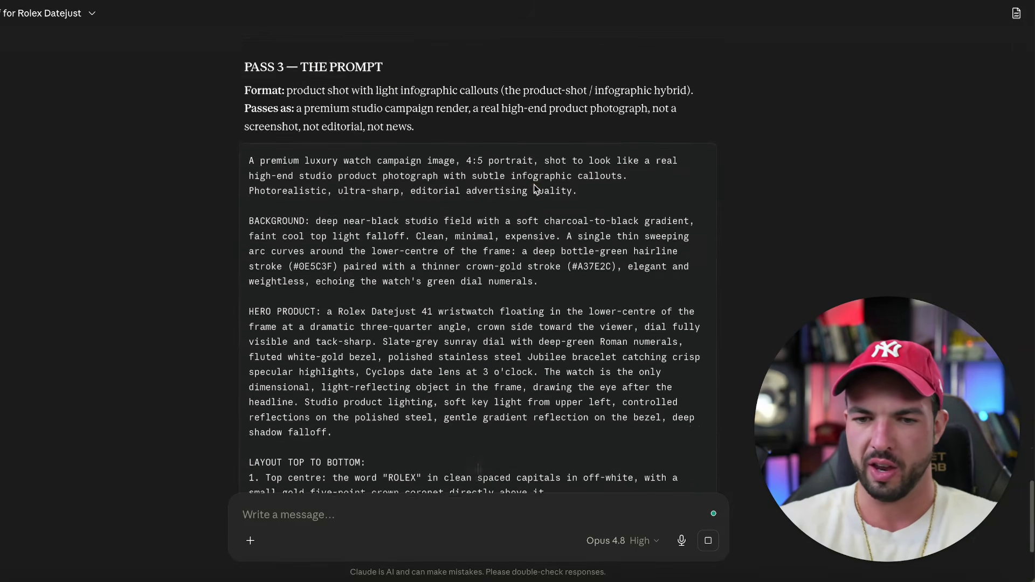
pyautogui.click(701, 155)
# Look back over Claude's teardown and examine the two alternate headlines below the generation prompt.
pyautogui.scroll(15, 483, 210)
pyautogui.scroll(-5, 483, 210)
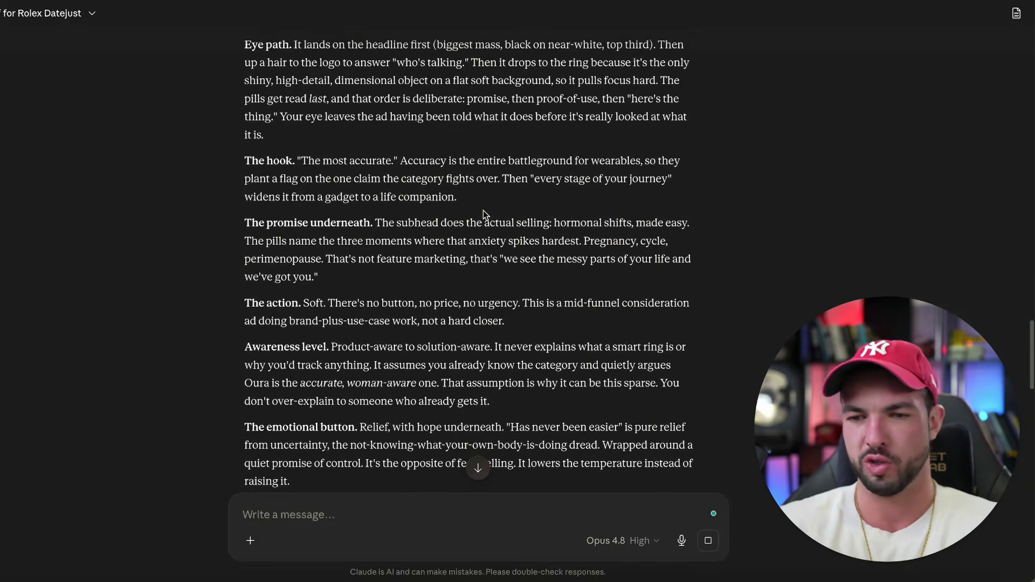
pyautogui.scroll(-15, 483, 214)
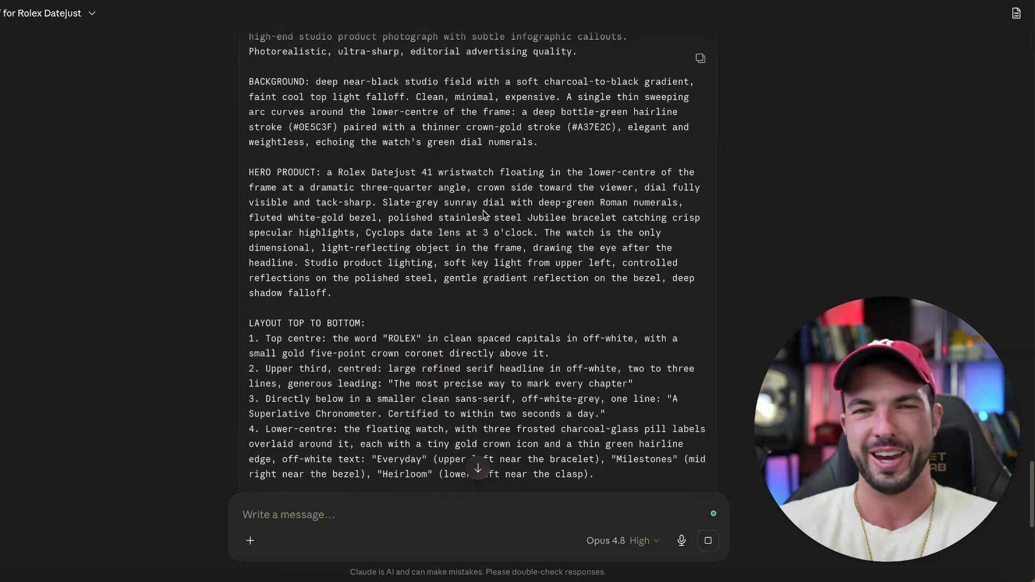
pyautogui.scroll(1, 575, 226)
pyautogui.scroll(-10, 491, 225)
pyautogui.moveTo(267, 226); pyautogui.dragTo(152, 232)
pyautogui.click(379, 258)
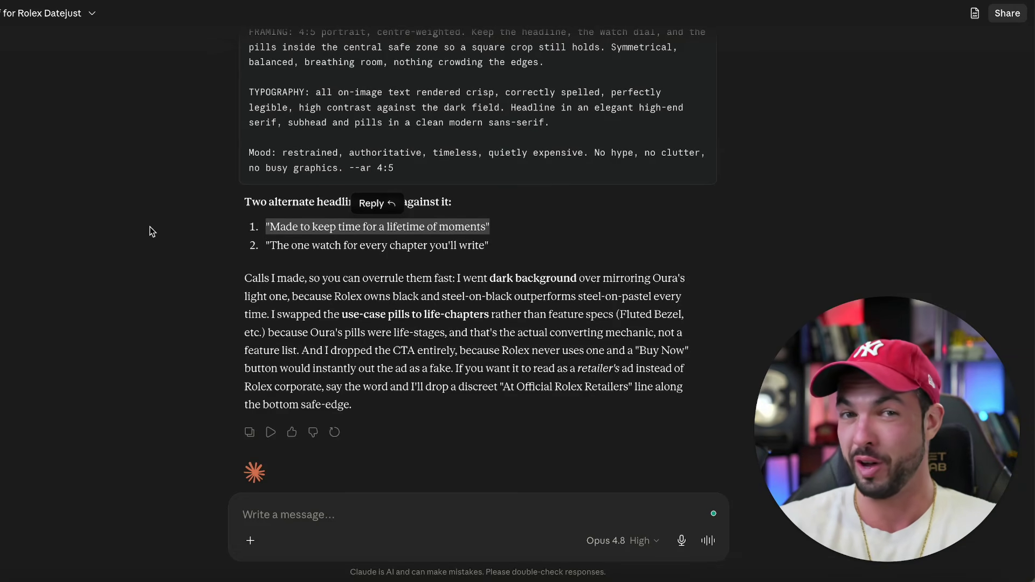
pyautogui.moveTo(501, 245); pyautogui.dragTo(140, 241)
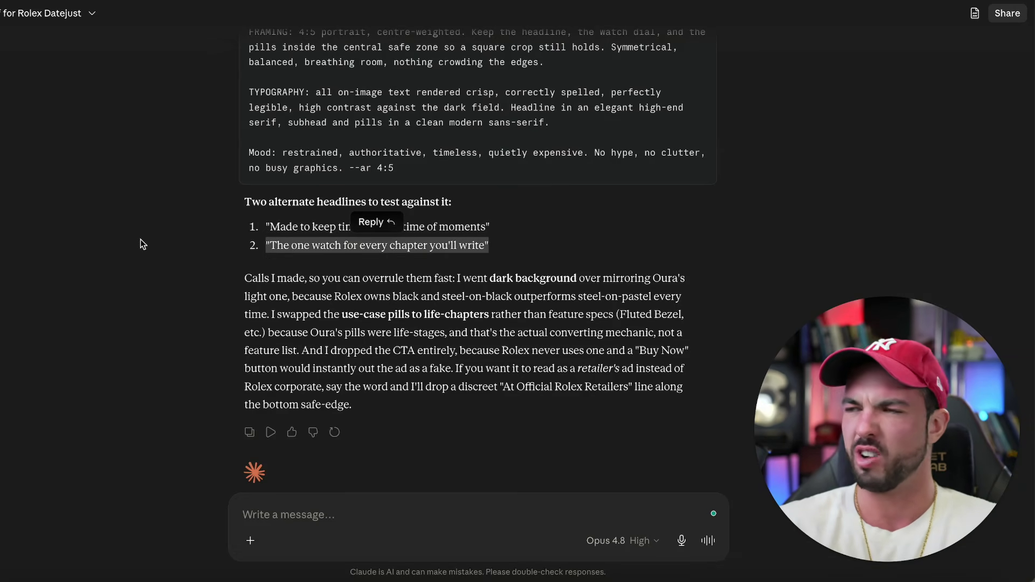
pyautogui.moveTo(491, 227); pyautogui.dragTo(212, 226)
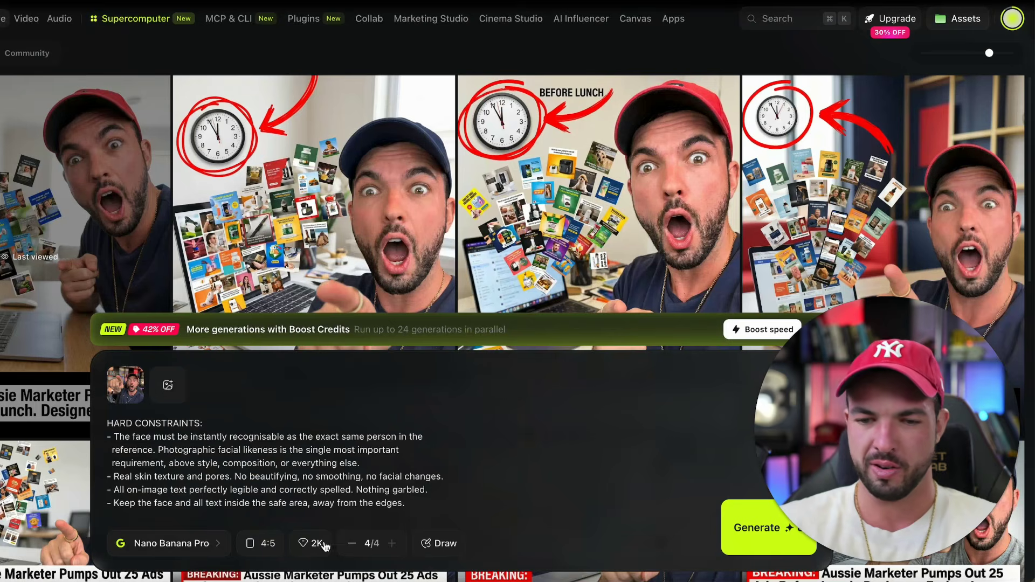
# Replace the old Higgsfield prompt with the copied Rolex prompt and attach the watch cut-out as the reference image.
pyautogui.click(369, 474)
pyautogui.hotkey('ctrl', 'a')
pyautogui.press('super+v')
pyautogui.click(168, 384)
pyautogui.doubleClick(205, 168)
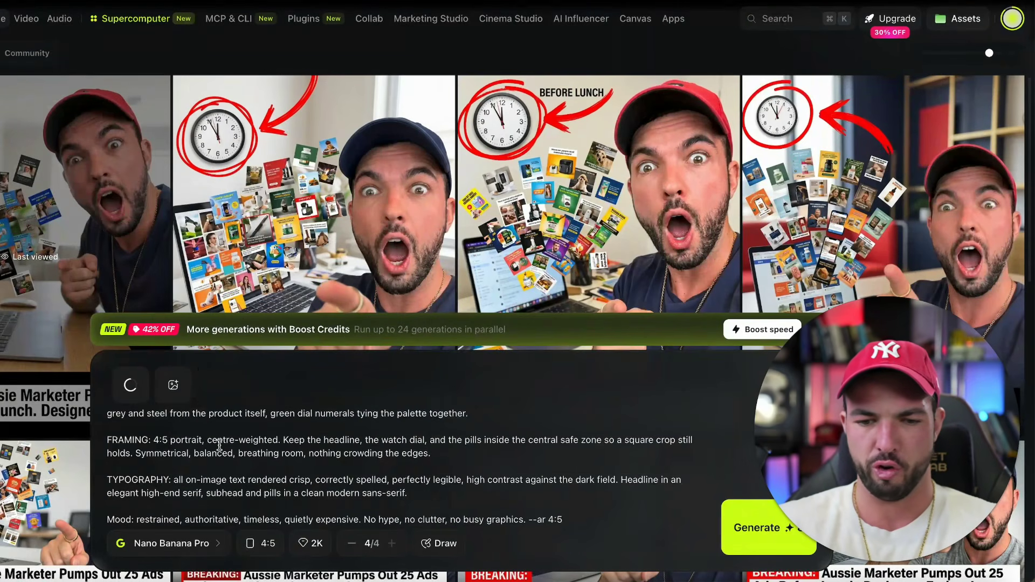
# Check the Nano Banana Pro, 4:5 and 2K settings and generate four variations of the Rolex ad.
pyautogui.click(188, 548)
pyautogui.click(261, 542)
pyautogui.click(458, 519)
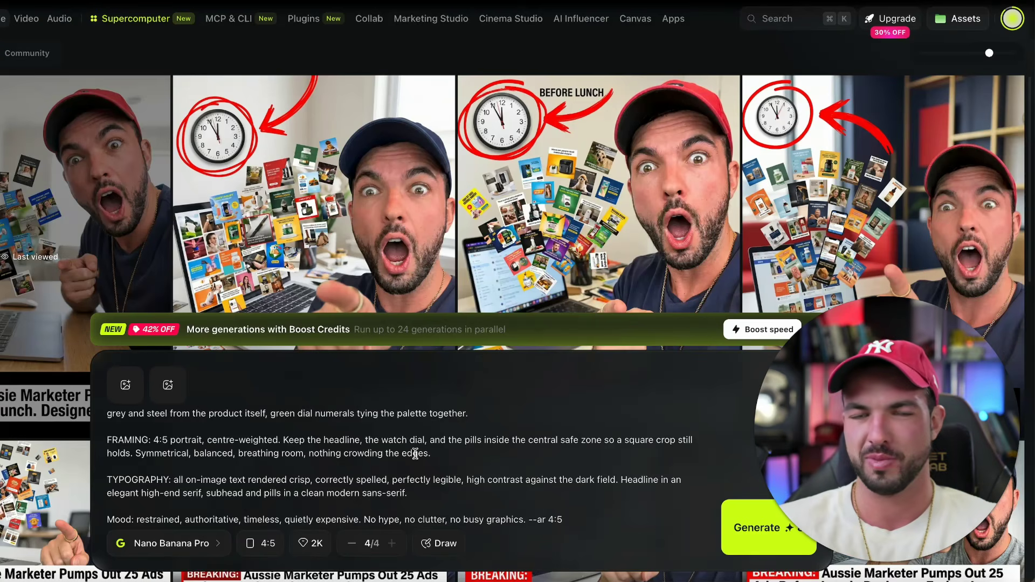
pyautogui.press('super+Return')
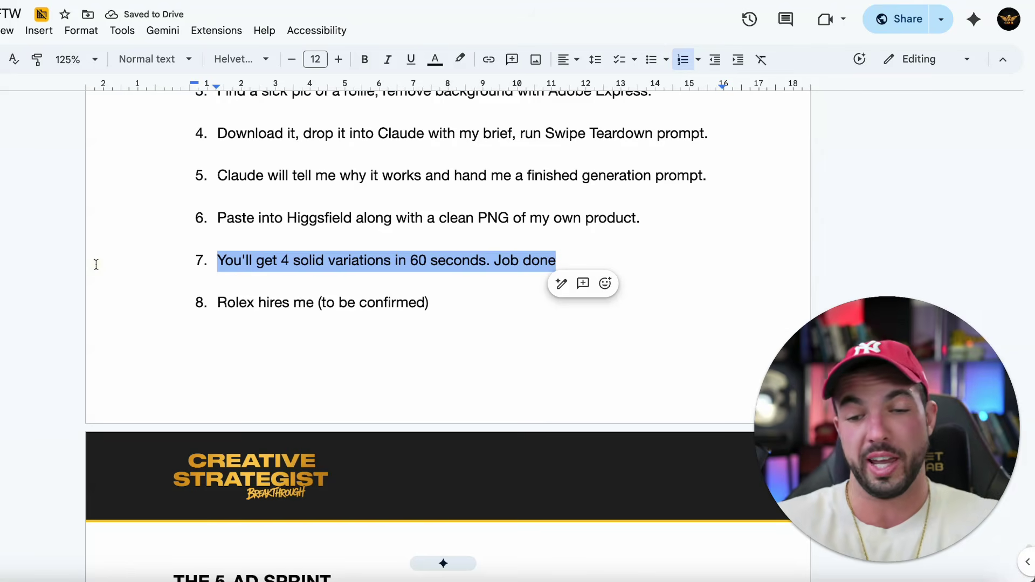
# Enlarge the generated Rolex ads in Higgsfield and compare the variations one after another.
pyautogui.click(280, 293)
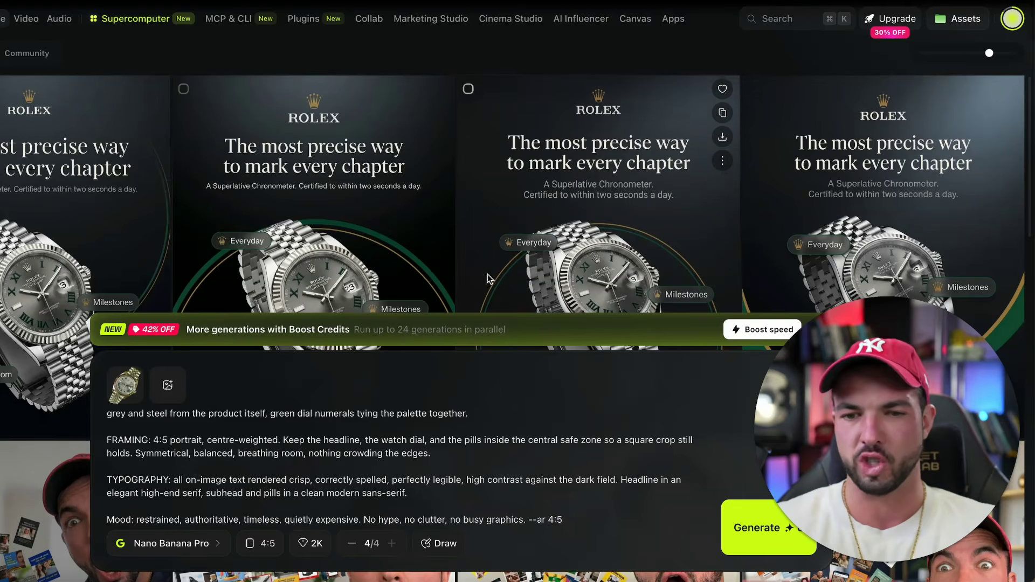
pyautogui.click(489, 278)
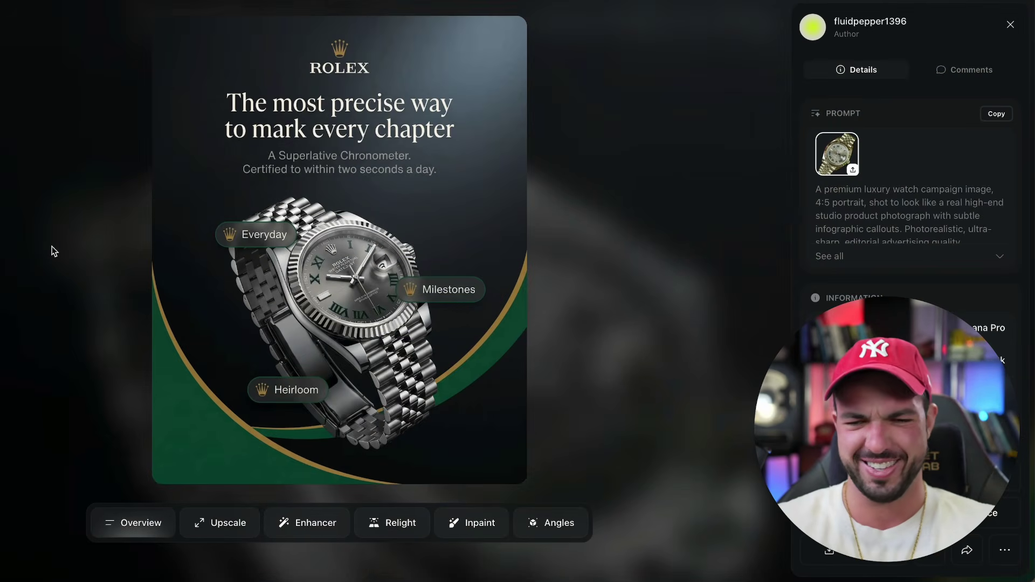
pyautogui.press('Right')
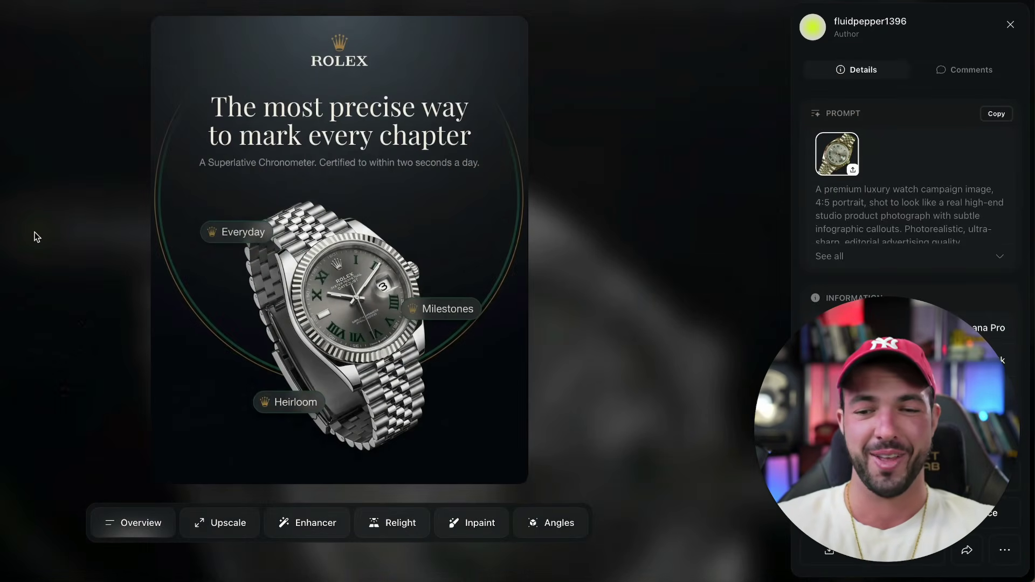
pyautogui.press('Right')
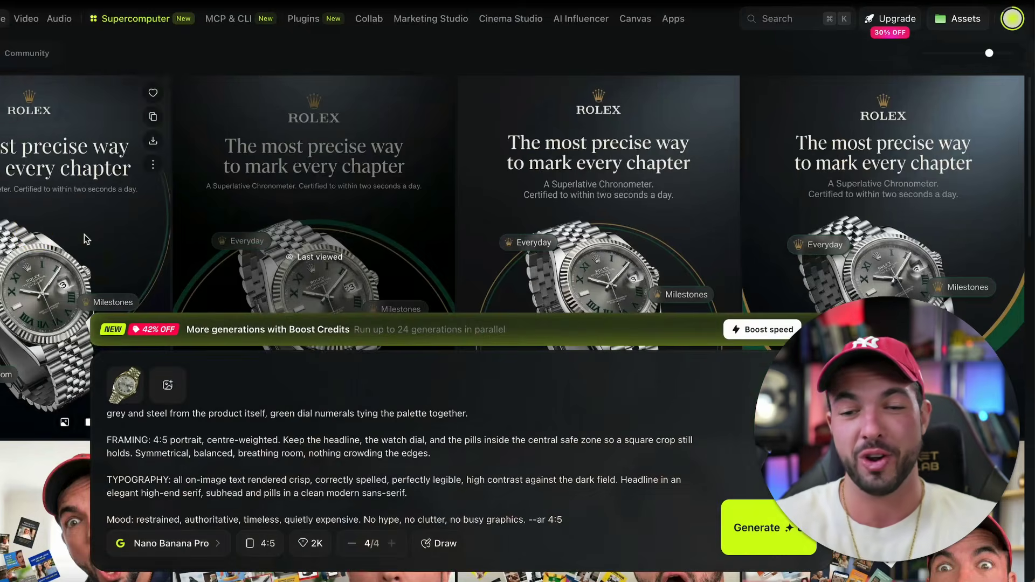
pyautogui.click(339, 152)
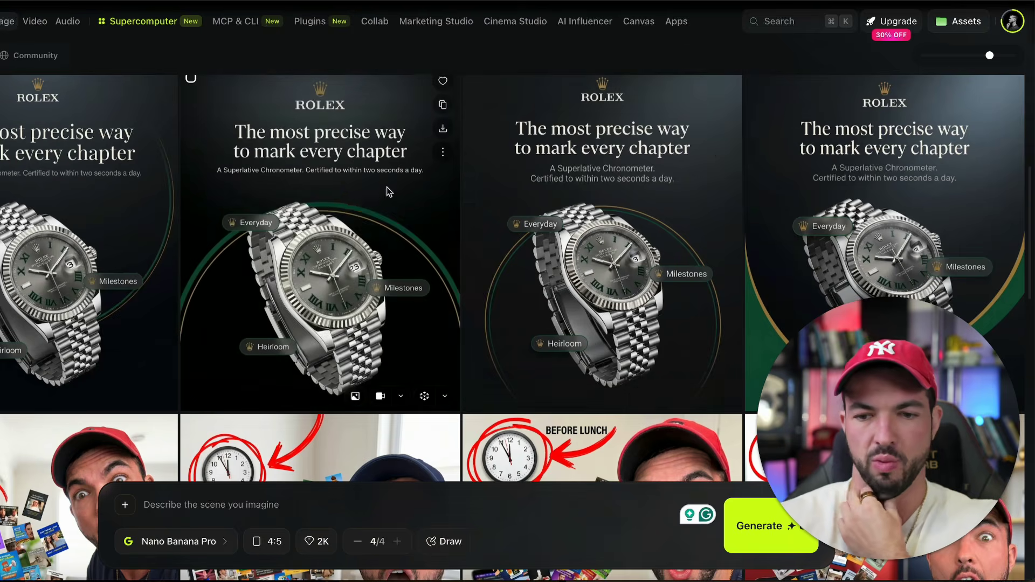
# Inpaint the headline of the second Rolex ad variation, changing it to "Made to keep time for a lifetime of moments".
pyautogui.click(360, 192)
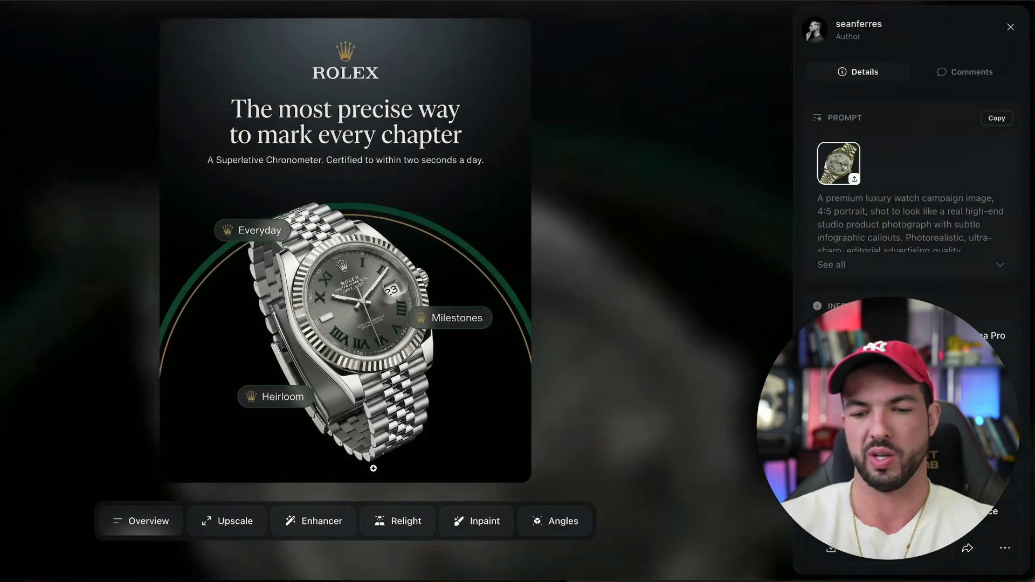
pyautogui.click(484, 521)
pyautogui.moveTo(221, 111)
pyautogui.mouseDown()
pyautogui.moveTo(451, 115)
pyautogui.moveTo(226, 138)
pyautogui.mouseUp()
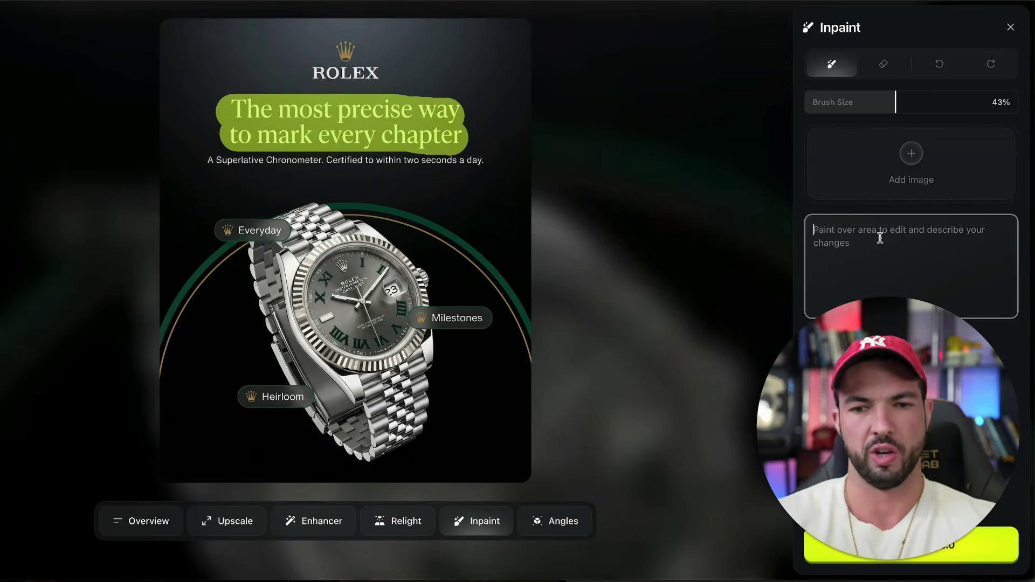
pyautogui.write('change the headline')
pyautogui.hotkey('ctrl', 'v')
pyautogui.hotkey('ctrl', 'a')
pyautogui.click(962, 245)
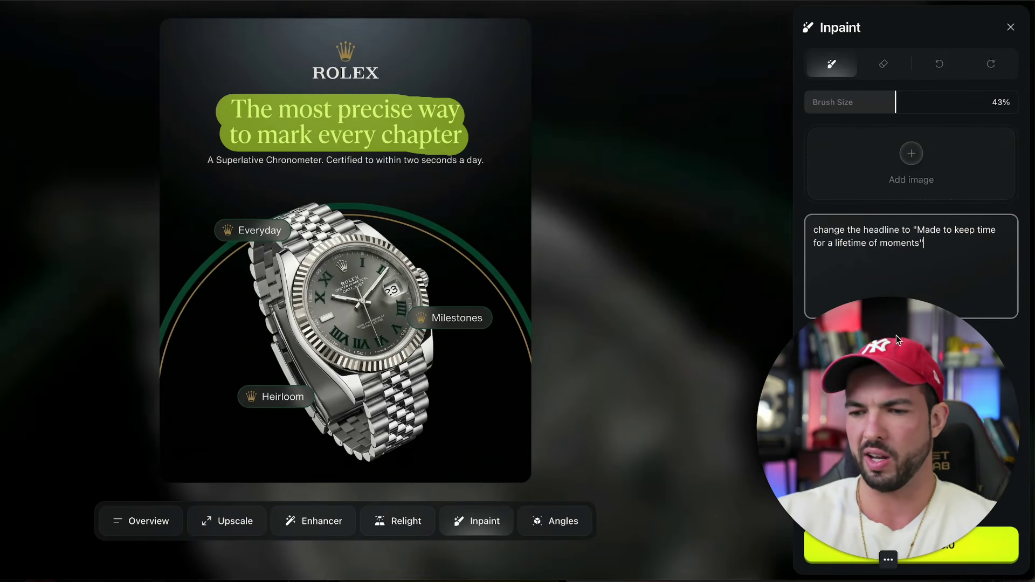
pyautogui.click(895, 545)
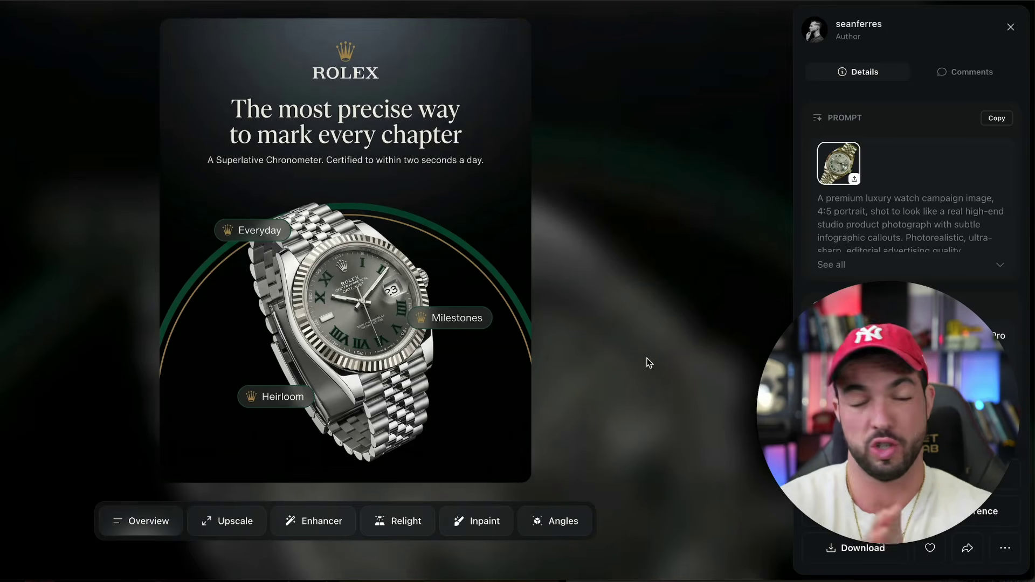
# Mask the Everyday, Milestones and Heirloom labels on the re-headlined ad and inpaint them away, keeping the rest of the image identical.
pyautogui.press('Right')
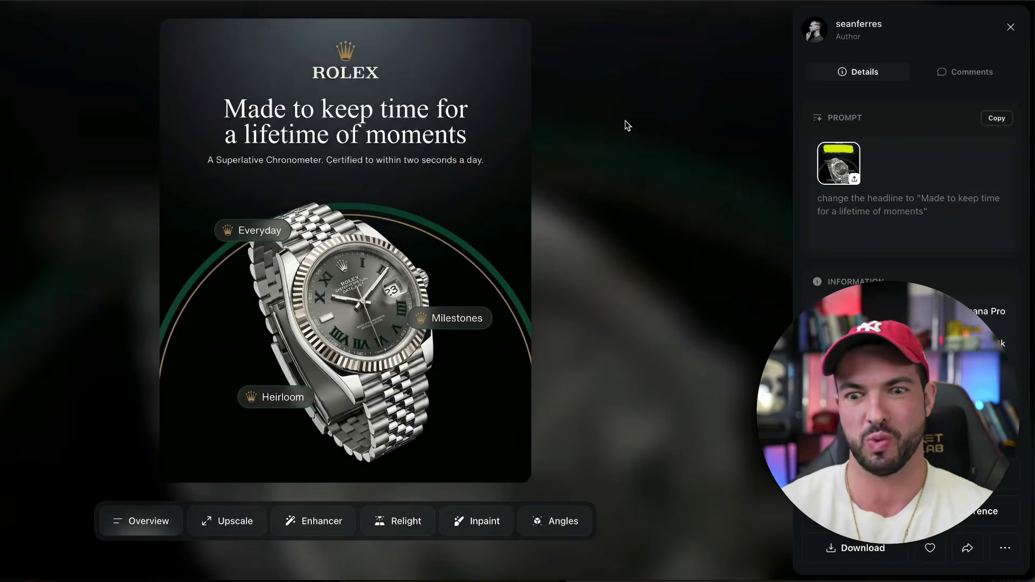
pyautogui.click(477, 521)
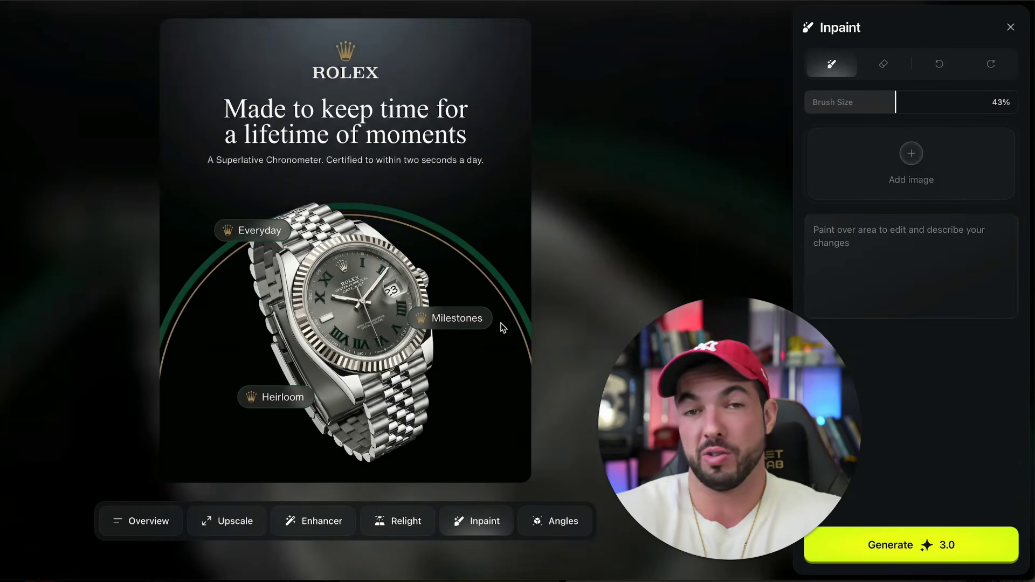
pyautogui.moveTo(412, 318); pyautogui.dragTo(504, 319)
pyautogui.moveTo(213, 231); pyautogui.dragTo(279, 234)
pyautogui.moveTo(249, 392); pyautogui.dragTo(298, 394)
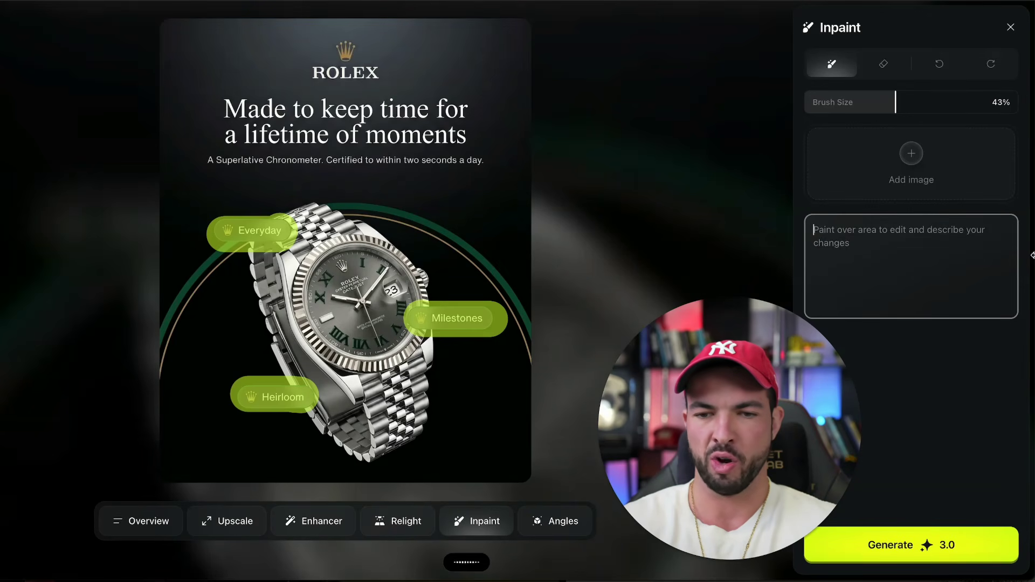
pyautogui.click(943, 545)
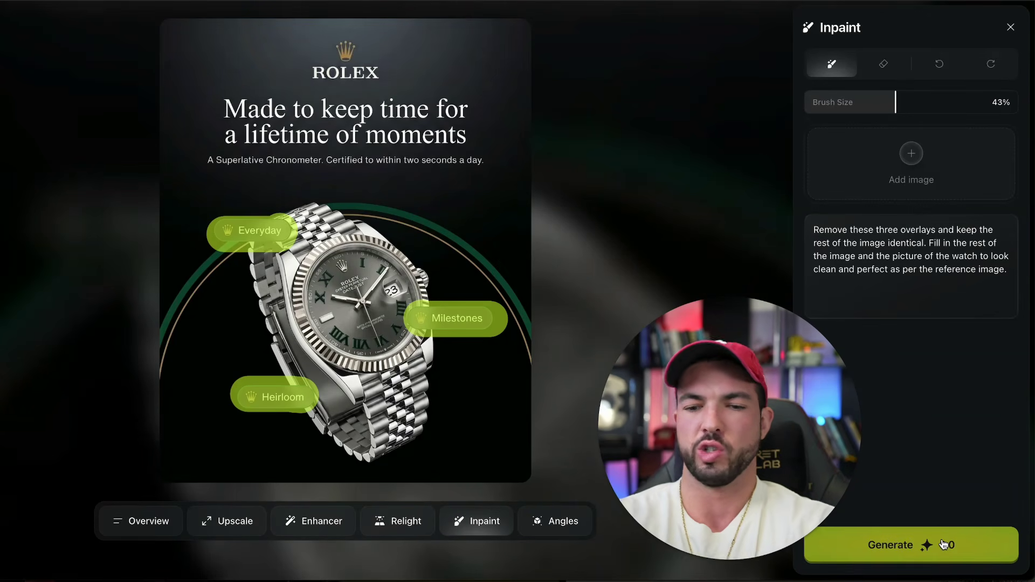
pyautogui.click(943, 544)
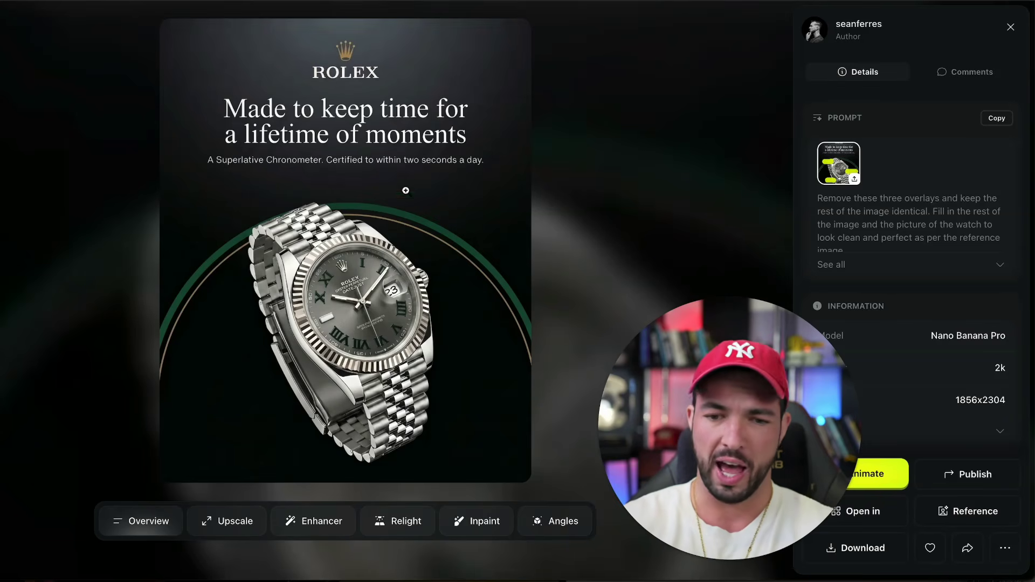
# View the cleaned-up Rolex ad at full size and upscale it.
pyautogui.click(586, 317)
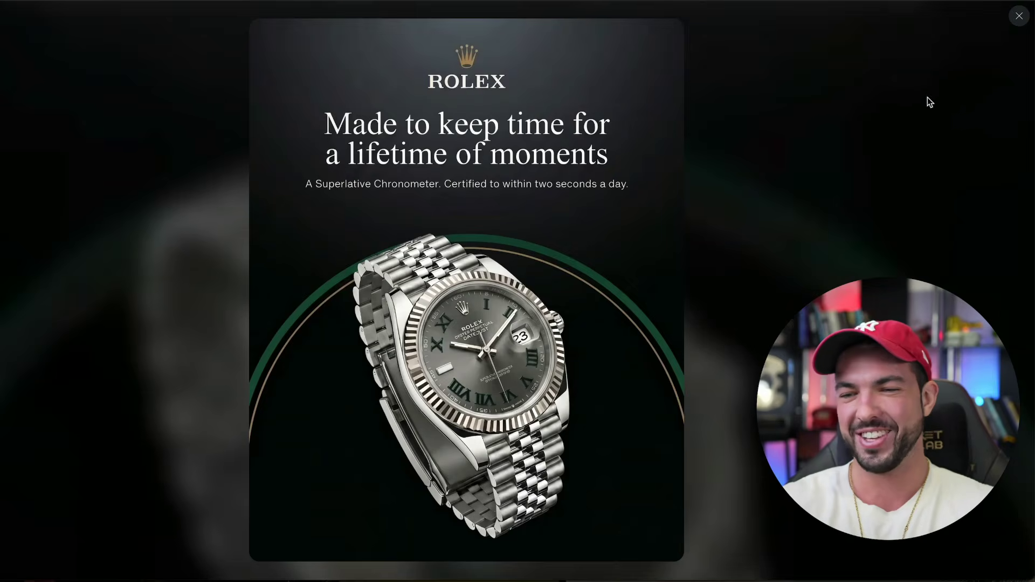
pyautogui.click(1019, 16)
pyautogui.click(192, 156)
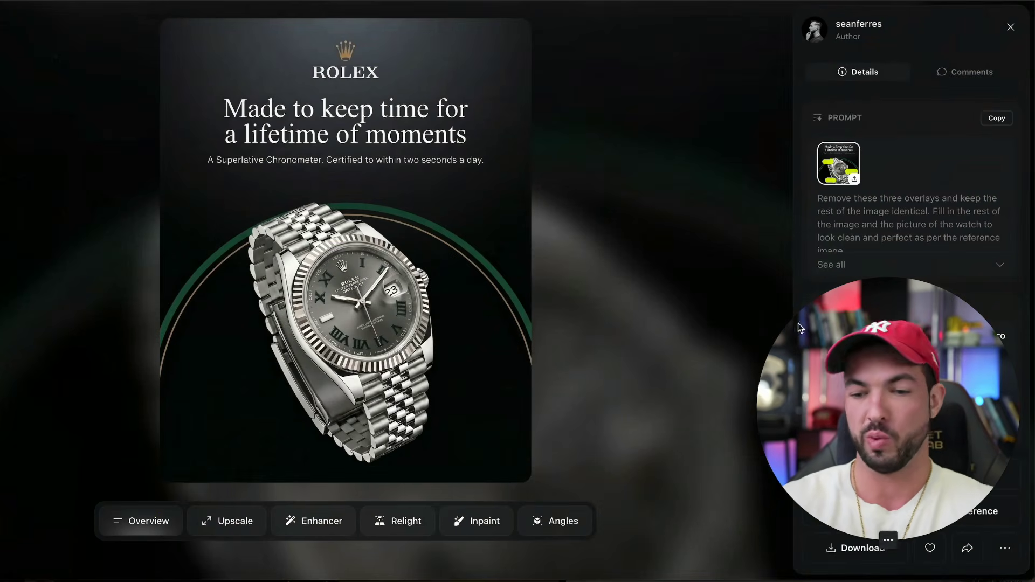
pyautogui.click(224, 523)
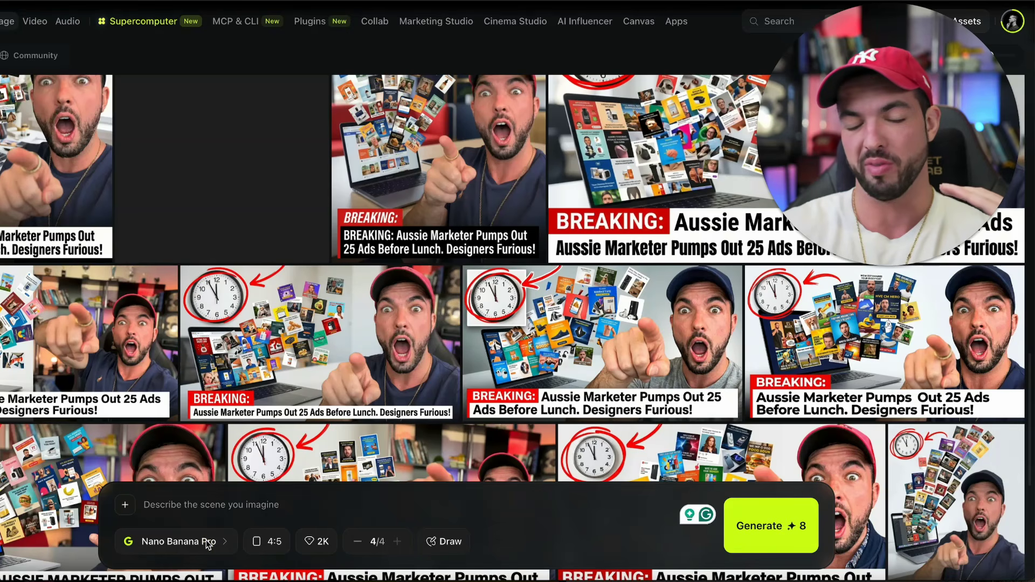
# Try Nano Banana 2 as the generation model, look through the generated images and return to Nano Banana Pro.
pyautogui.click(208, 545)
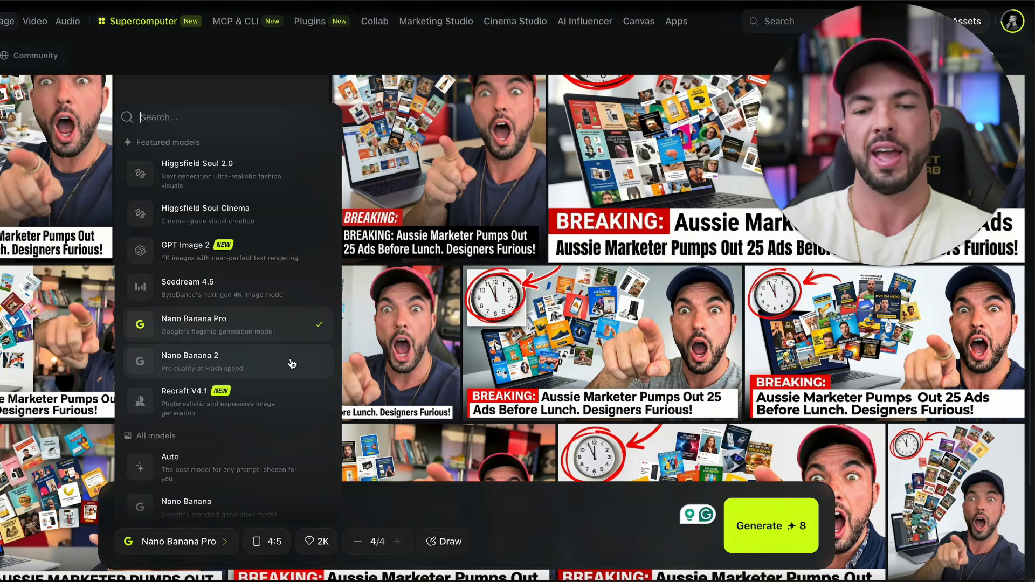
pyautogui.click(290, 360)
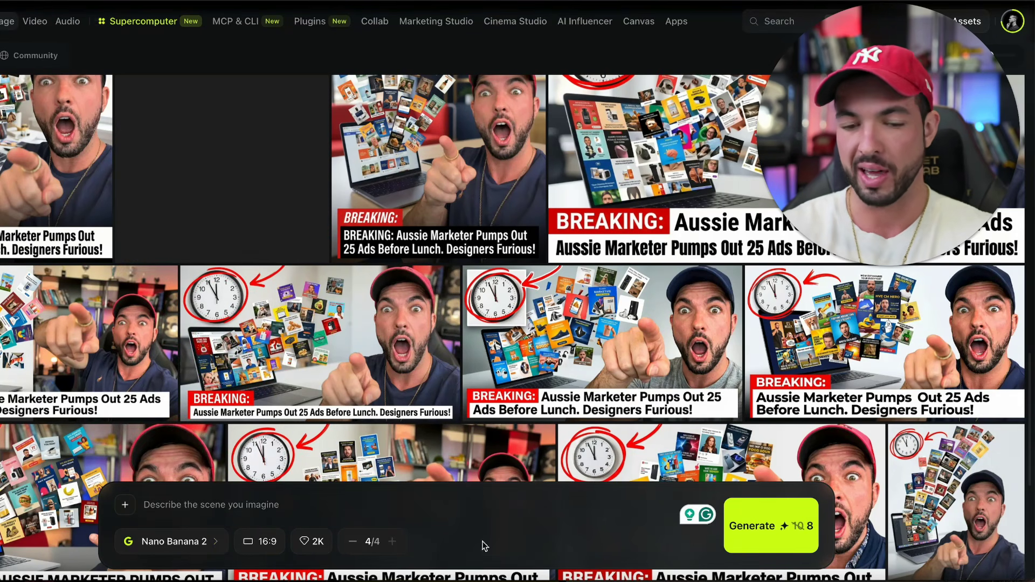
pyautogui.scroll(-10, 652, 299)
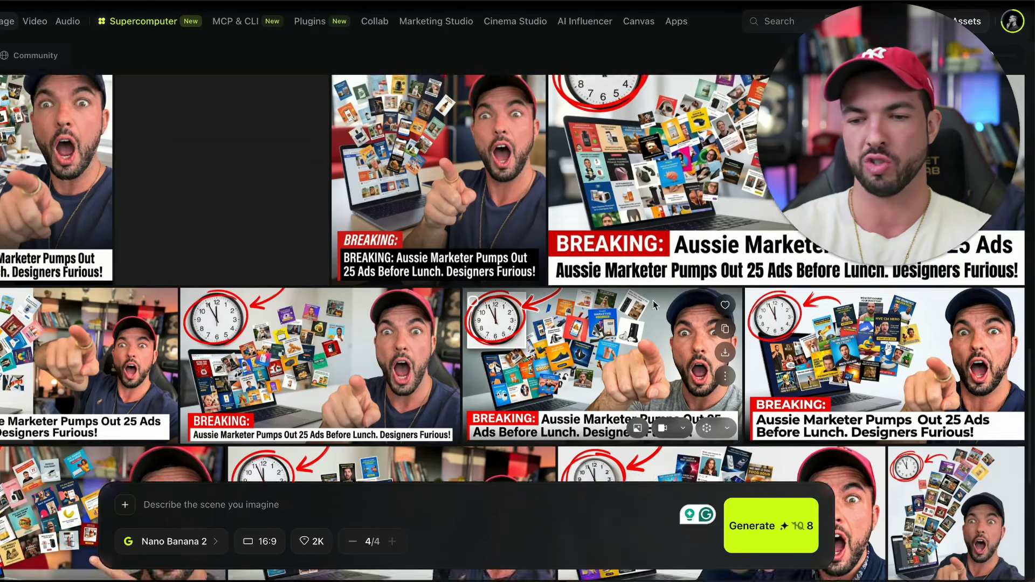
pyautogui.scroll(3, 652, 299)
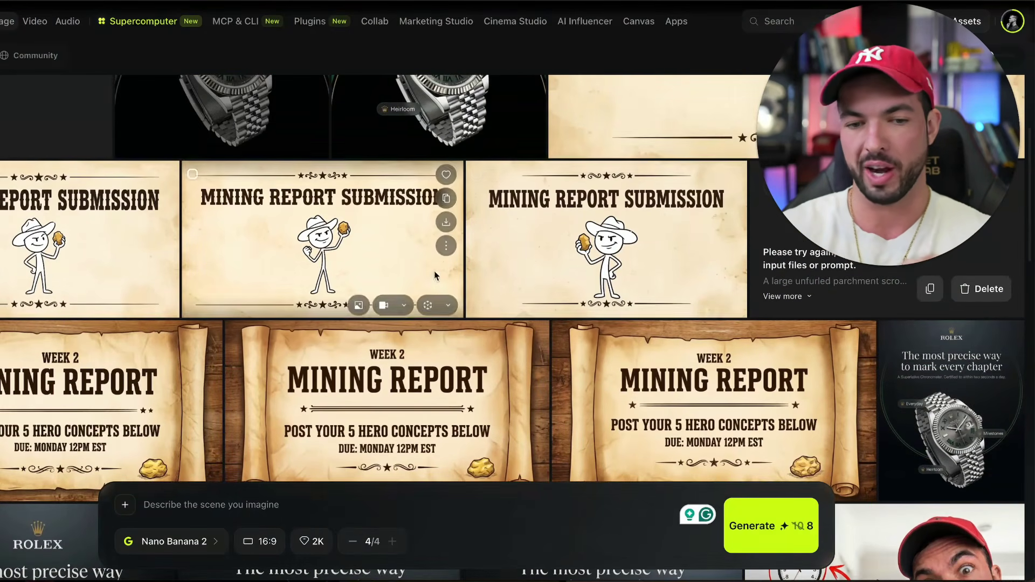
pyautogui.scroll(4, 360, 401)
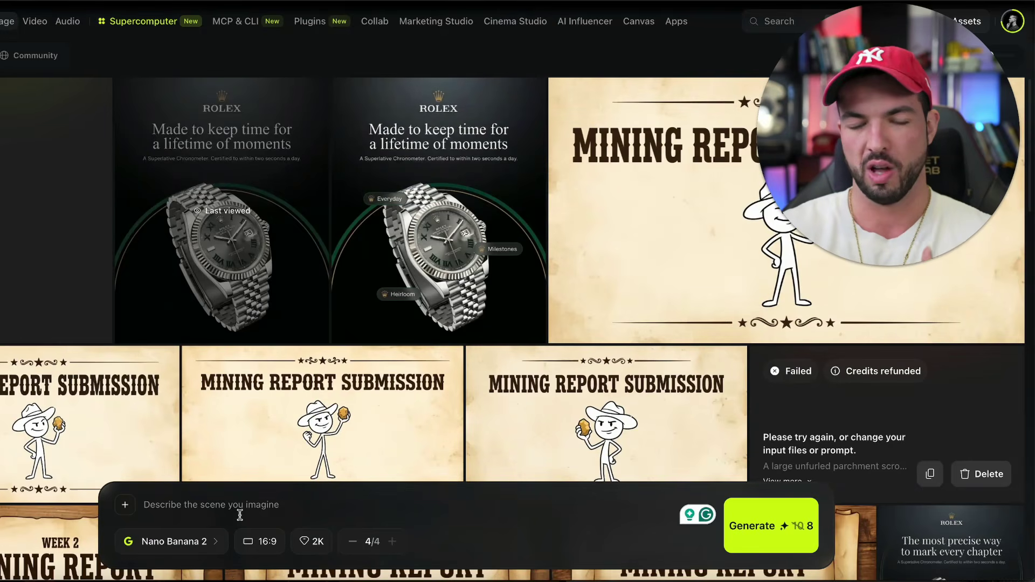
pyautogui.click(190, 541)
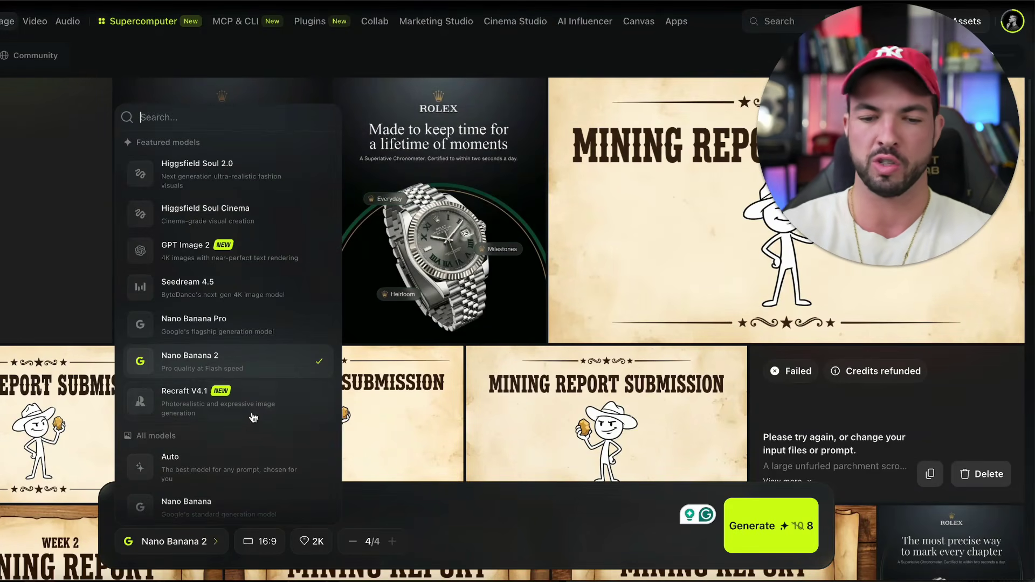
pyautogui.click(240, 342)
pyautogui.click(457, 511)
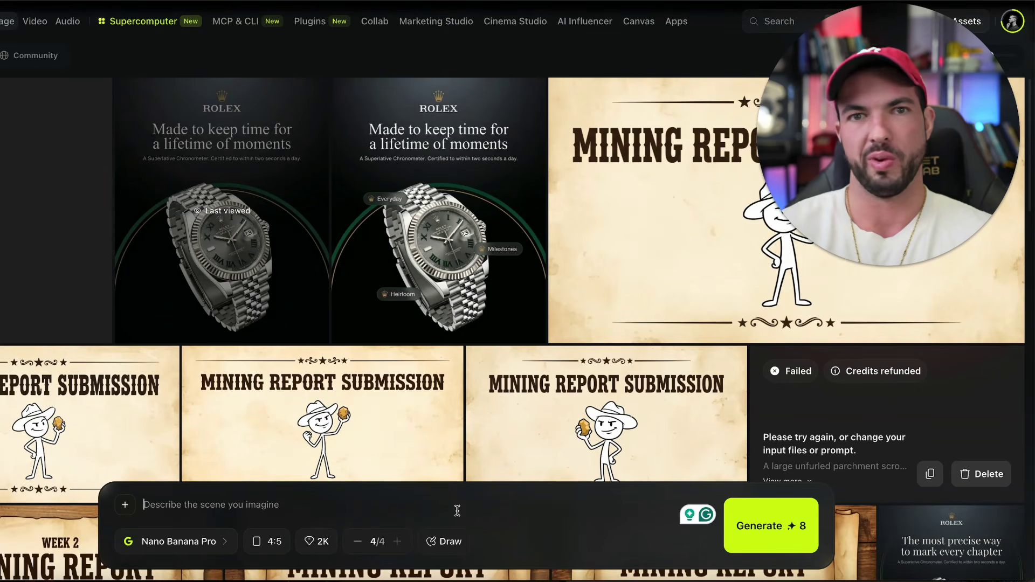
# Open the upscaled label-free Rolex ad and download it.
pyautogui.click(451, 277)
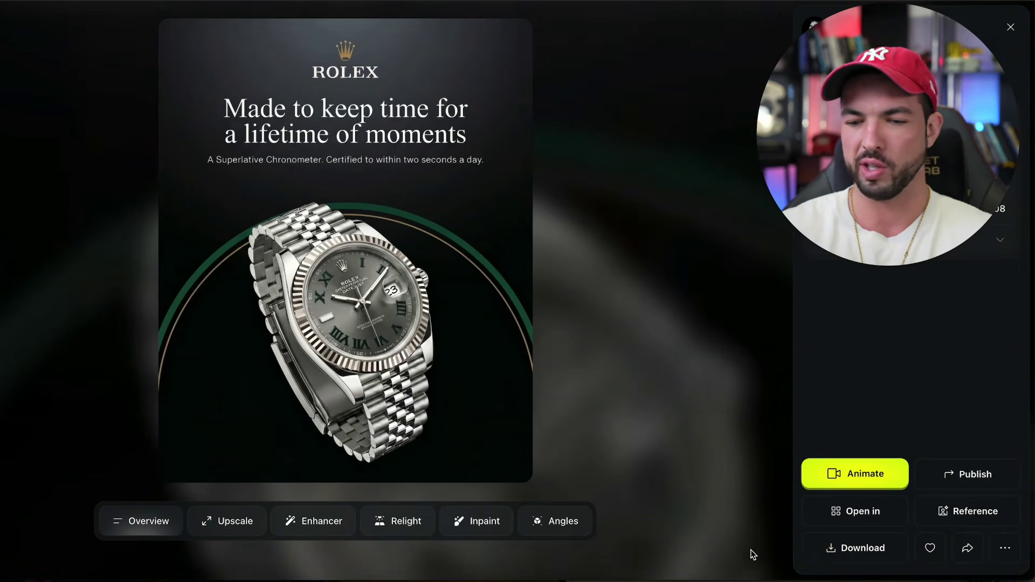
pyautogui.click(856, 548)
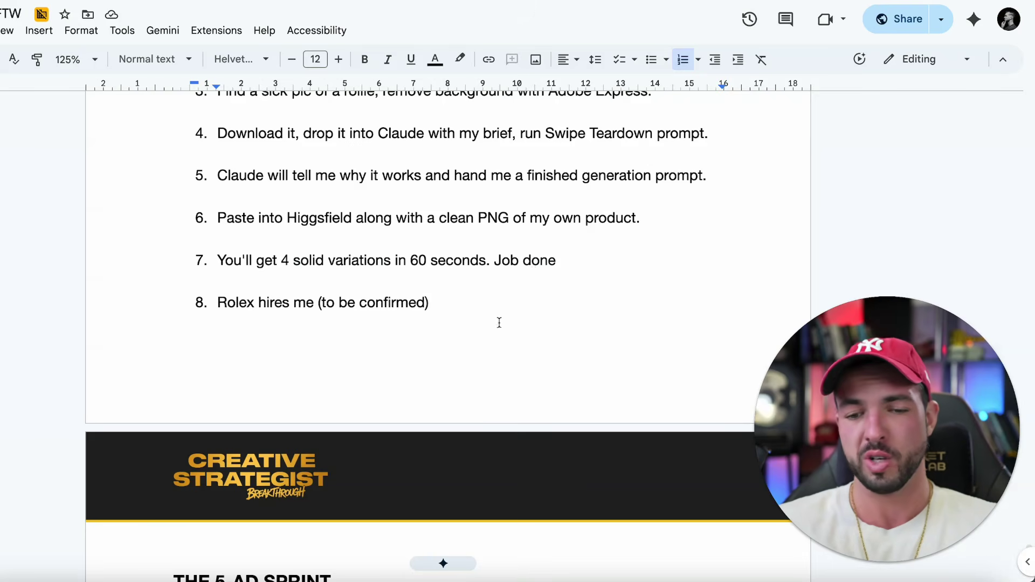
# Switch to the workflow document in Google Docs and read Demo 2's final step and the introduction to The 5-Ad Sprint.
pyautogui.moveTo(505, 320); pyautogui.dragTo(156, 316)
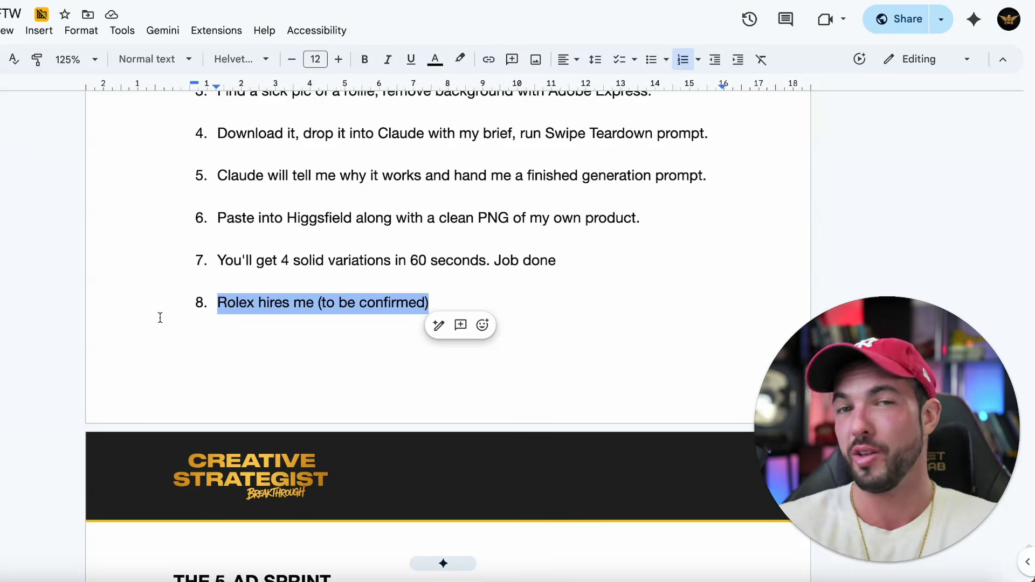
pyautogui.scroll(-8, 269, 269)
pyautogui.click(350, 171)
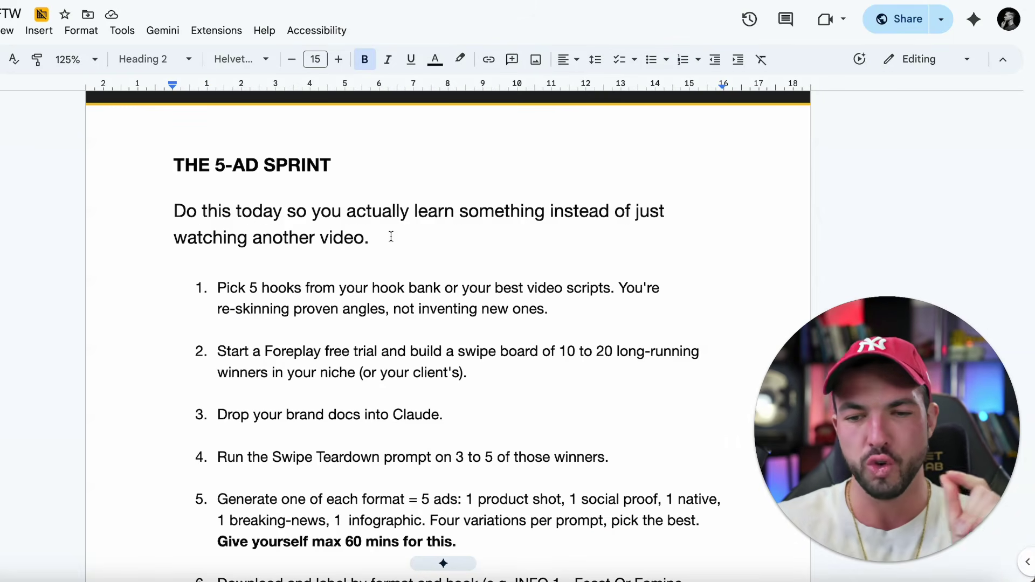
pyautogui.moveTo(388, 236); pyautogui.dragTo(164, 212)
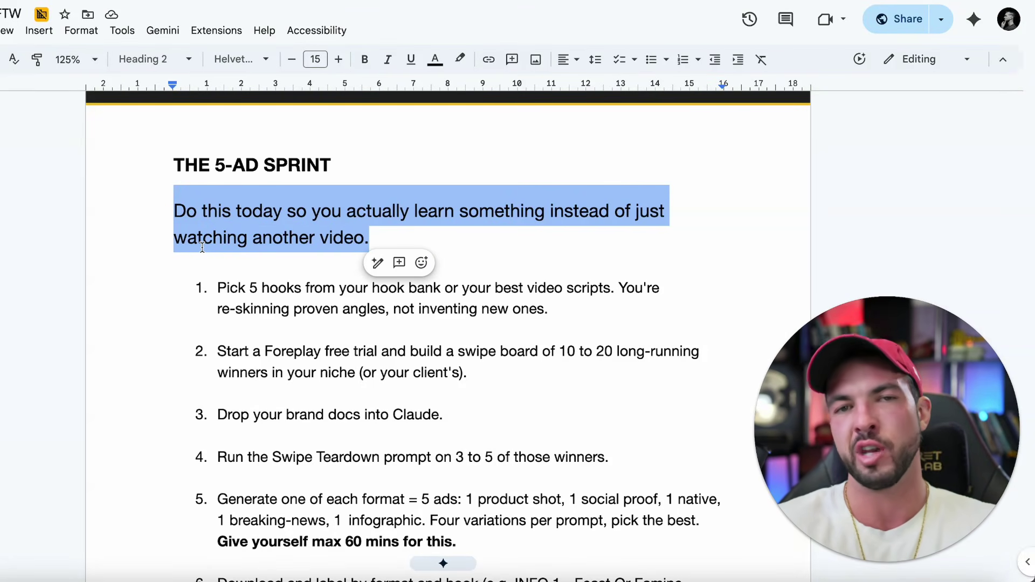
pyautogui.click(557, 311)
# Read the first 5-Ad Sprint step on picking 5 hooks, highlighting its wording.
pyautogui.scroll(-1, 565, 313)
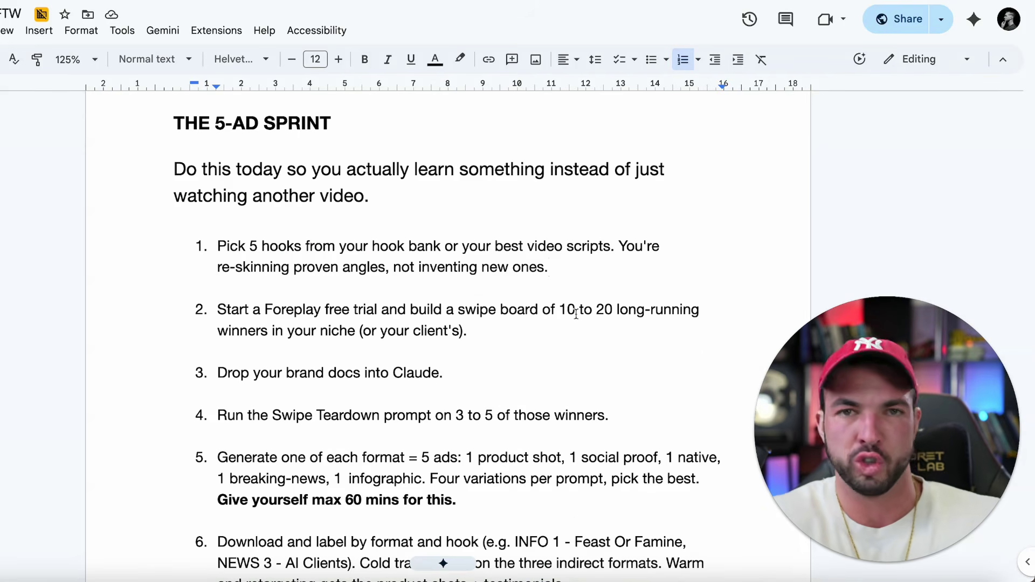
pyautogui.moveTo(548, 268); pyautogui.dragTo(109, 249)
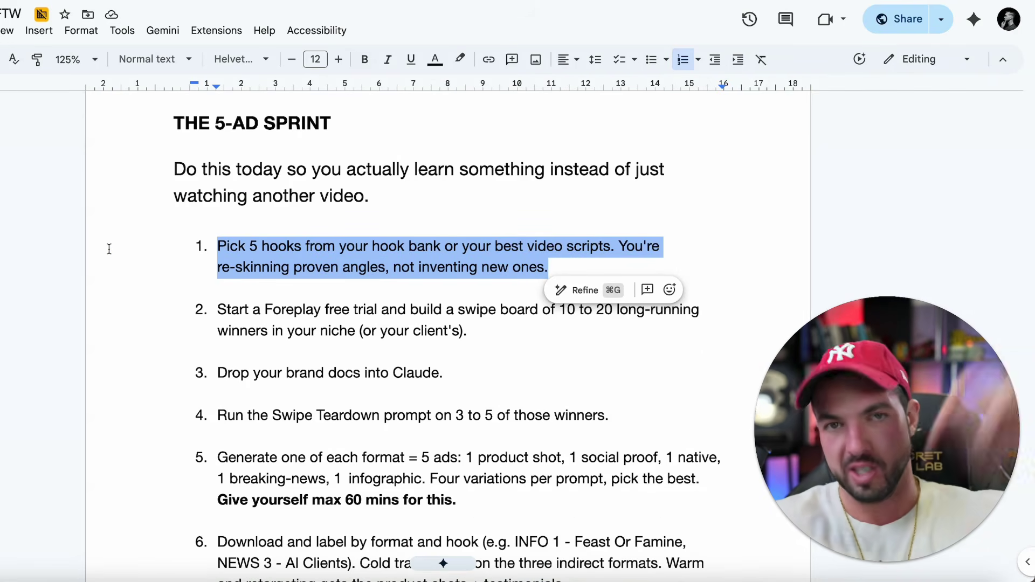
pyautogui.click(300, 250)
pyautogui.moveTo(230, 247); pyautogui.dragTo(485, 245)
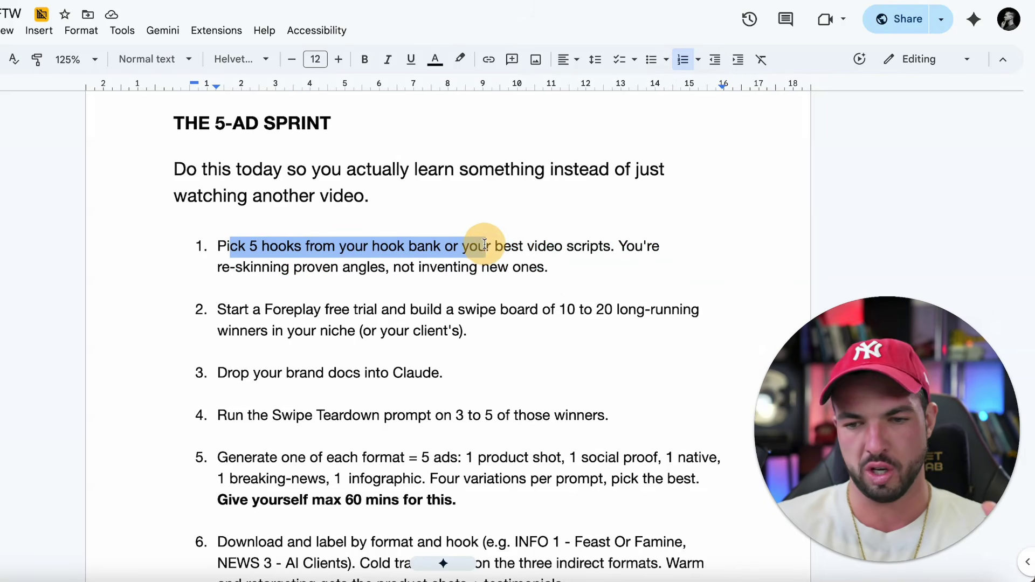
pyautogui.click(463, 246)
pyautogui.moveTo(405, 245); pyautogui.dragTo(619, 242)
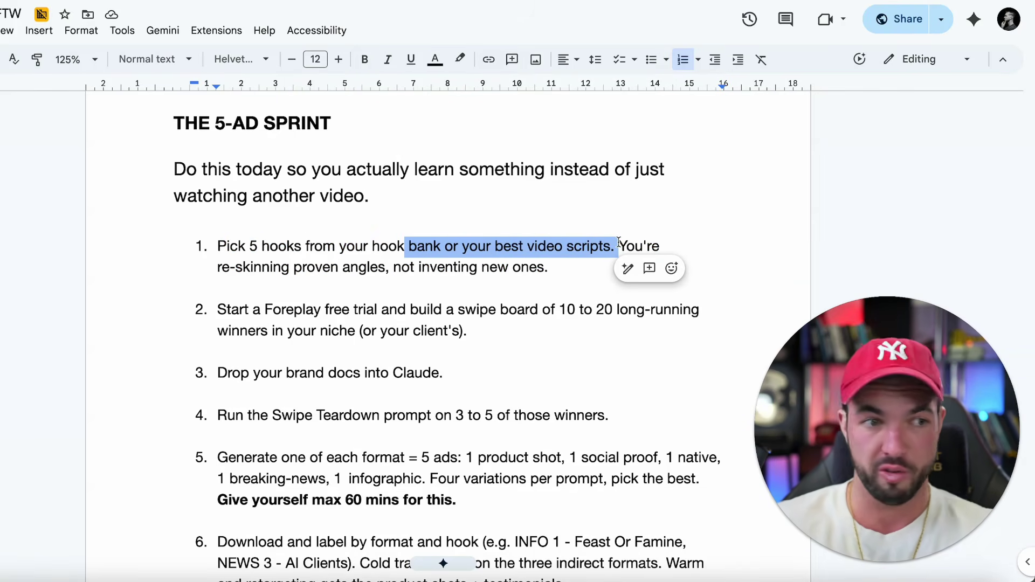
pyautogui.moveTo(619, 242); pyautogui.dragTo(620, 259)
# Highlight and read sprint steps 2 and 3 on building a Foreplay swipe board and dropping brand docs into Claude.
pyautogui.moveTo(497, 341); pyautogui.dragTo(91, 287)
pyautogui.scroll(-3, 377, 235)
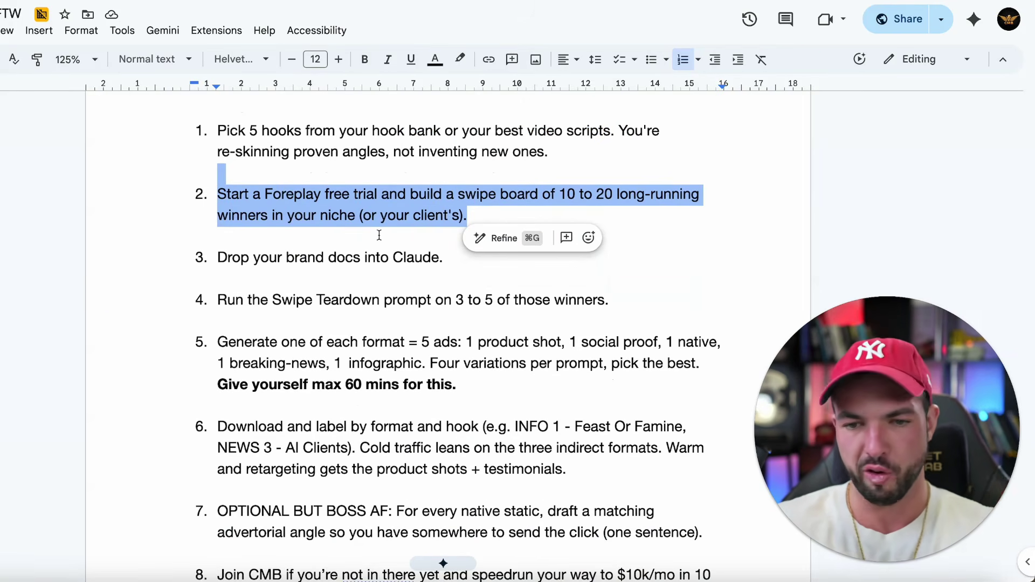
pyautogui.click(392, 157)
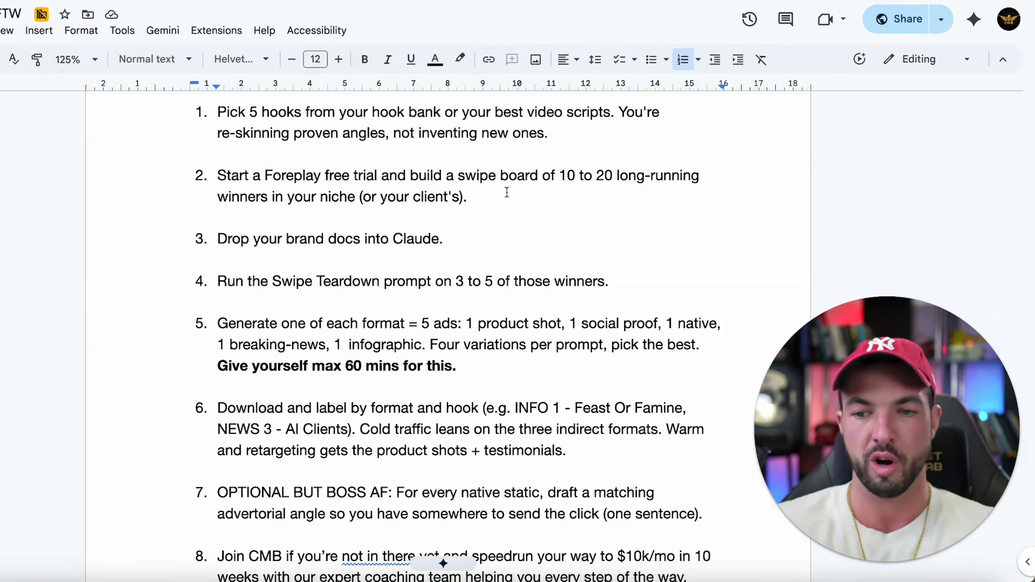
pyautogui.click(506, 192)
pyautogui.keyDown('shift'); pyautogui.click(112, 184); pyautogui.keyUp('shift')
pyautogui.moveTo(439, 239); pyautogui.dragTo(215, 236)
pyautogui.scroll(-1, 517, 240)
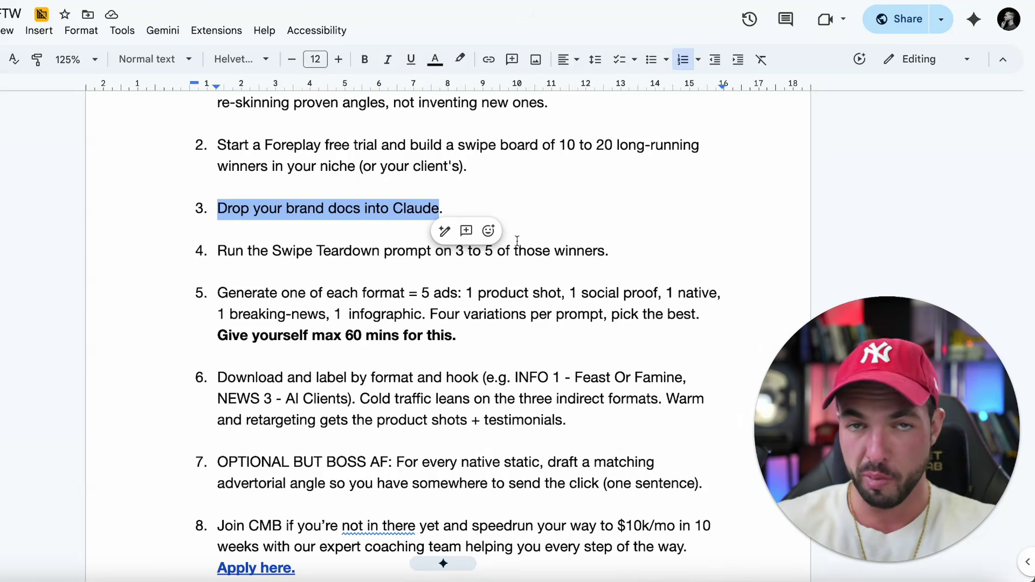
# Highlight and read sprint steps 4 and 5 on running the Swipe Teardown prompt and generating one ad of each format.
pyautogui.moveTo(252, 251); pyautogui.dragTo(632, 256)
pyautogui.scroll(-1, 516, 232)
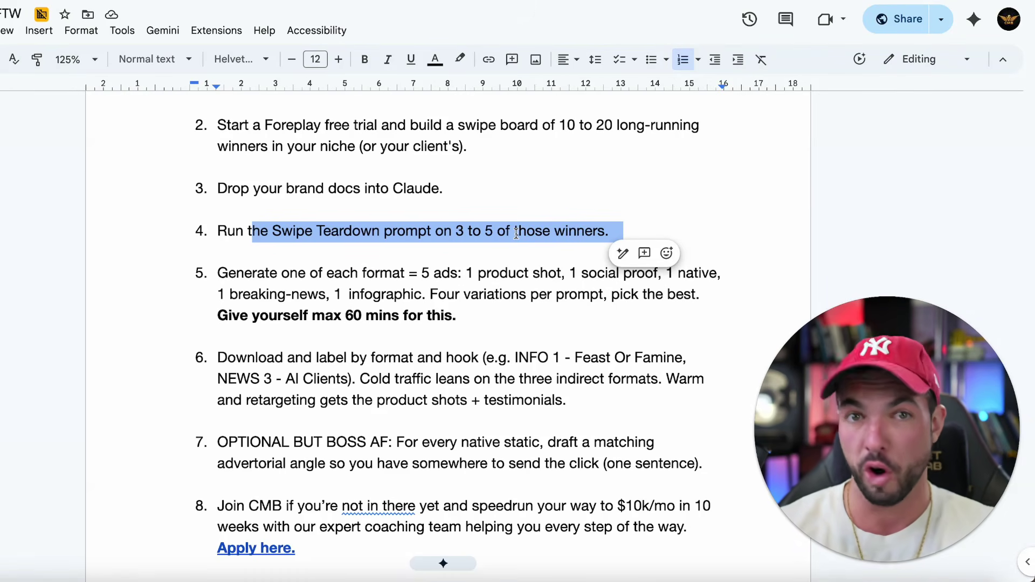
pyautogui.click(516, 233)
pyautogui.moveTo(611, 232); pyautogui.dragTo(198, 231)
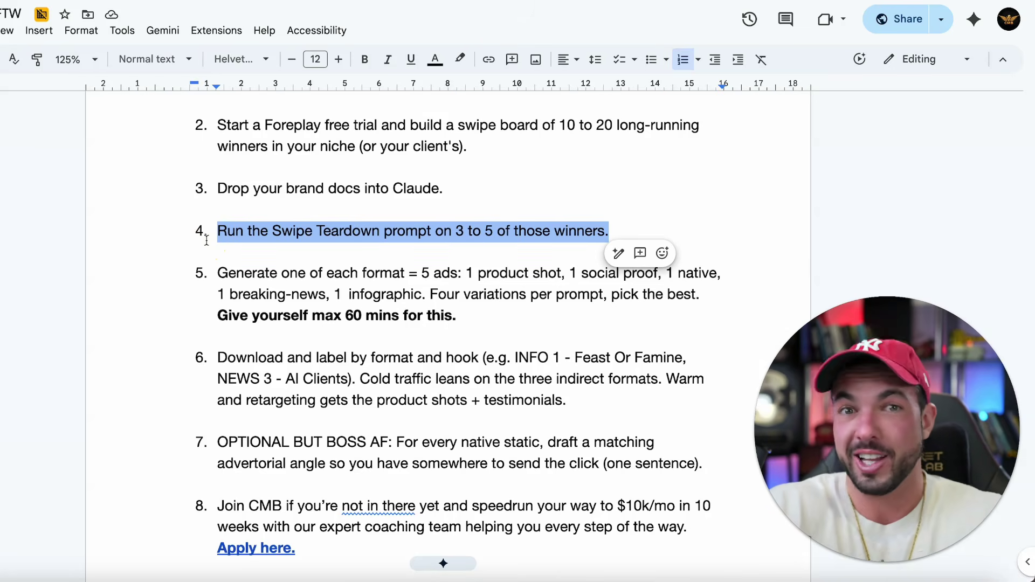
pyautogui.moveTo(457, 315); pyautogui.dragTo(150, 209)
pyautogui.scroll(-2, 269, 269)
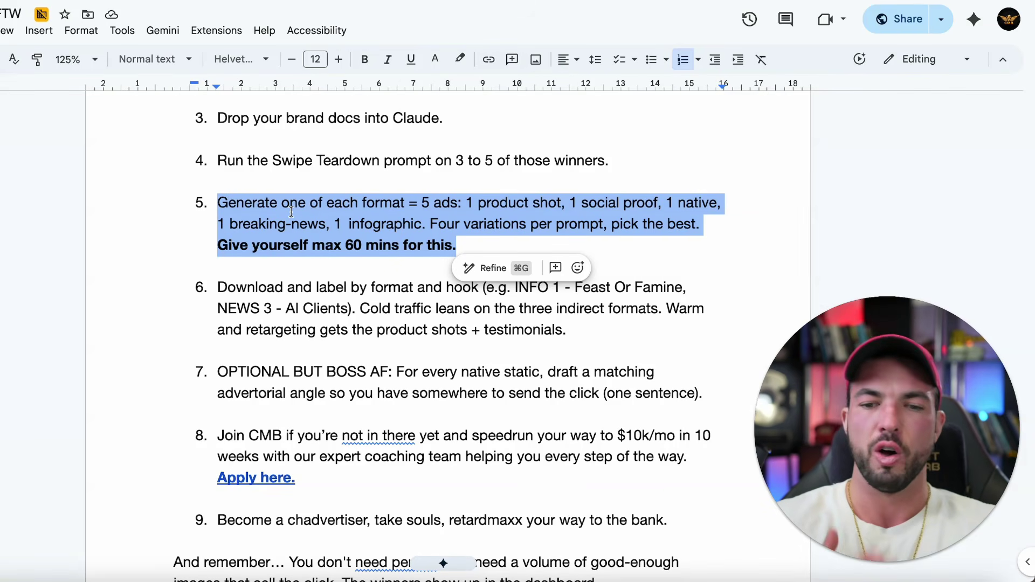
pyautogui.click(510, 222)
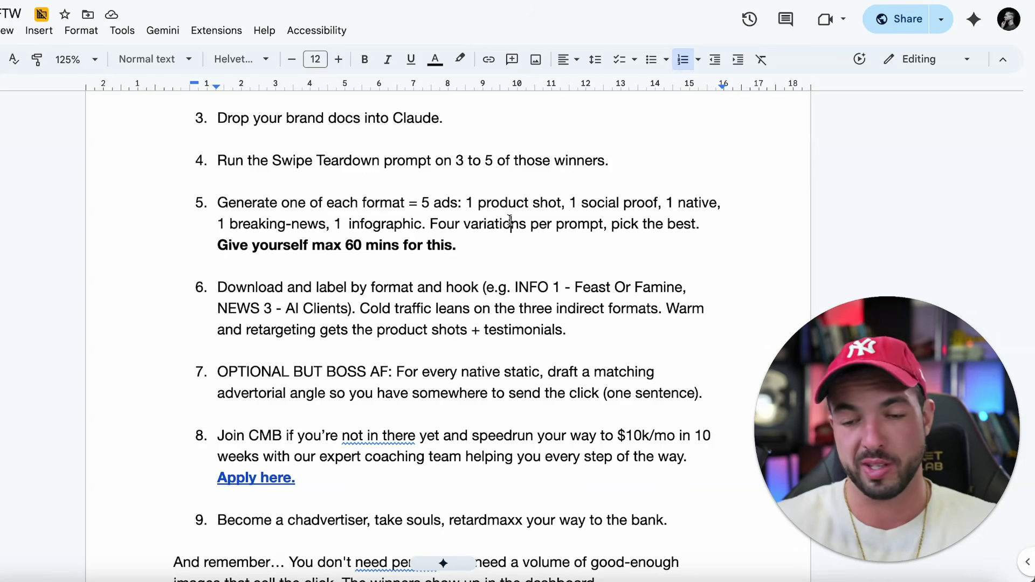
# Highlight and read sprint step 5's 60-minute limit and its list of ad formats.
pyautogui.moveTo(476, 248); pyautogui.dragTo(169, 249)
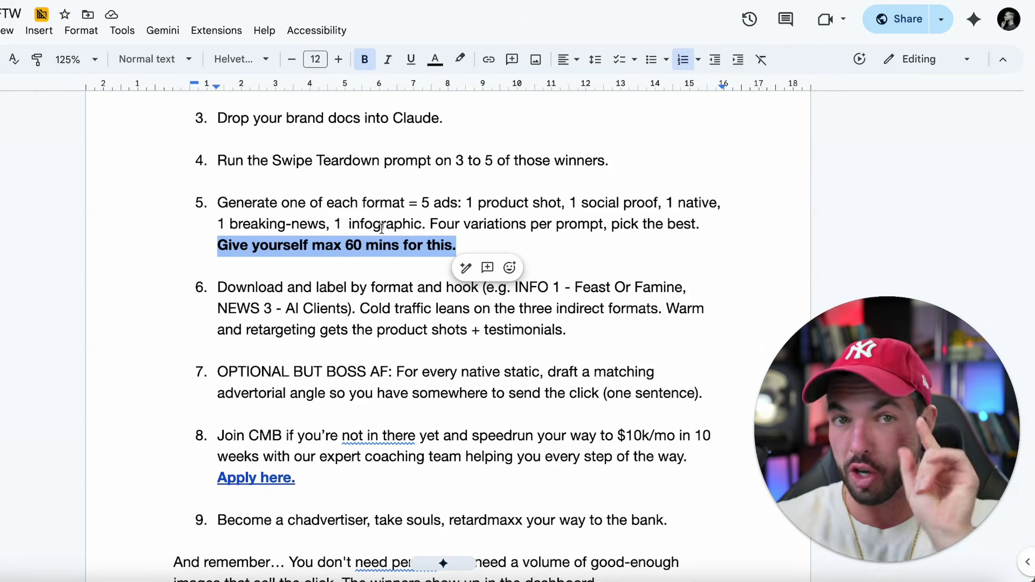
pyautogui.click(625, 242)
pyautogui.moveTo(462, 202); pyautogui.dragTo(657, 203)
pyautogui.click(520, 247)
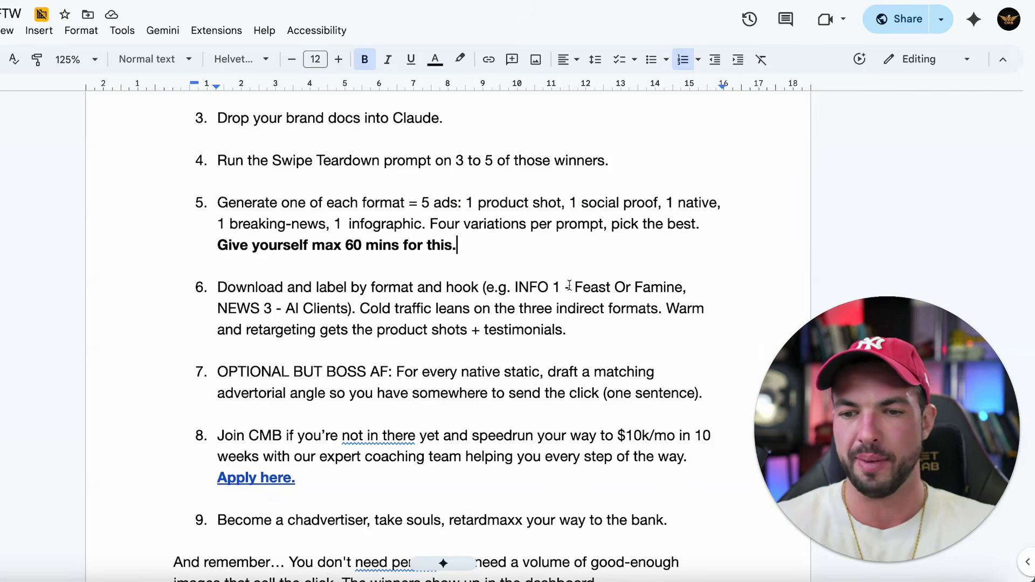
# Highlight and read sprint step 6 on labelling ads by format and hook, comparing its traffic advice with the formats in step 5.
pyautogui.scroll(-2, 560, 275)
pyautogui.moveTo(228, 186); pyautogui.dragTo(596, 224)
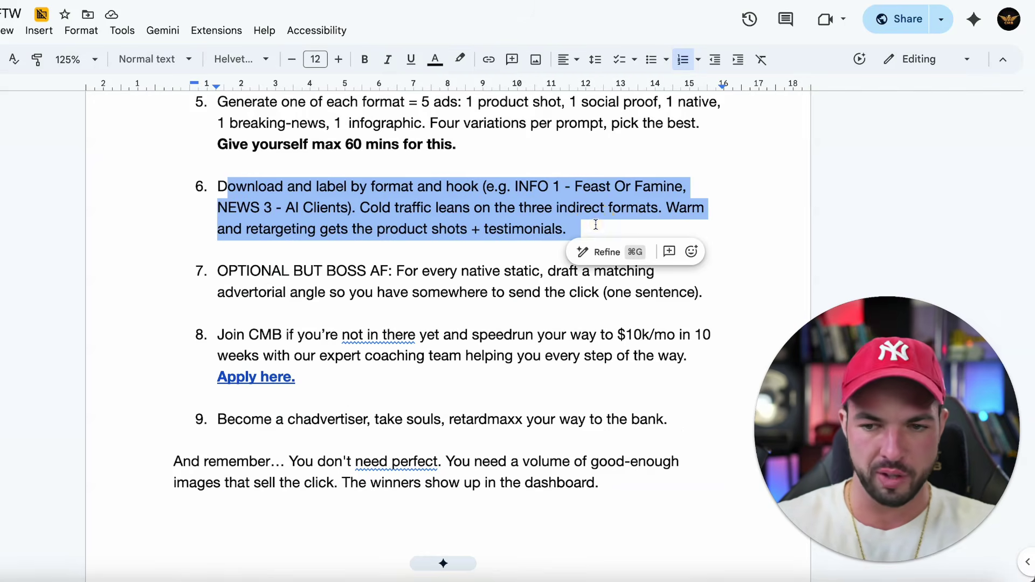
pyautogui.click(595, 224)
pyautogui.moveTo(377, 229); pyautogui.dragTo(663, 226)
pyautogui.scroll(1, 663, 215)
pyautogui.doubleClick(385, 171)
pyautogui.doubleClick(257, 170)
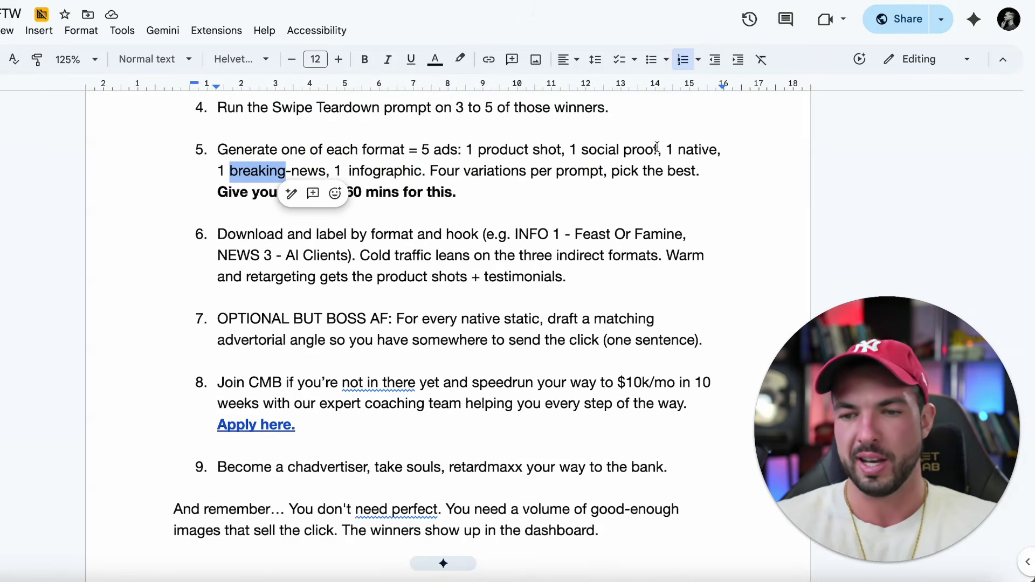
pyautogui.scroll(-1, 658, 189)
pyautogui.moveTo(593, 225); pyautogui.dragTo(299, 223)
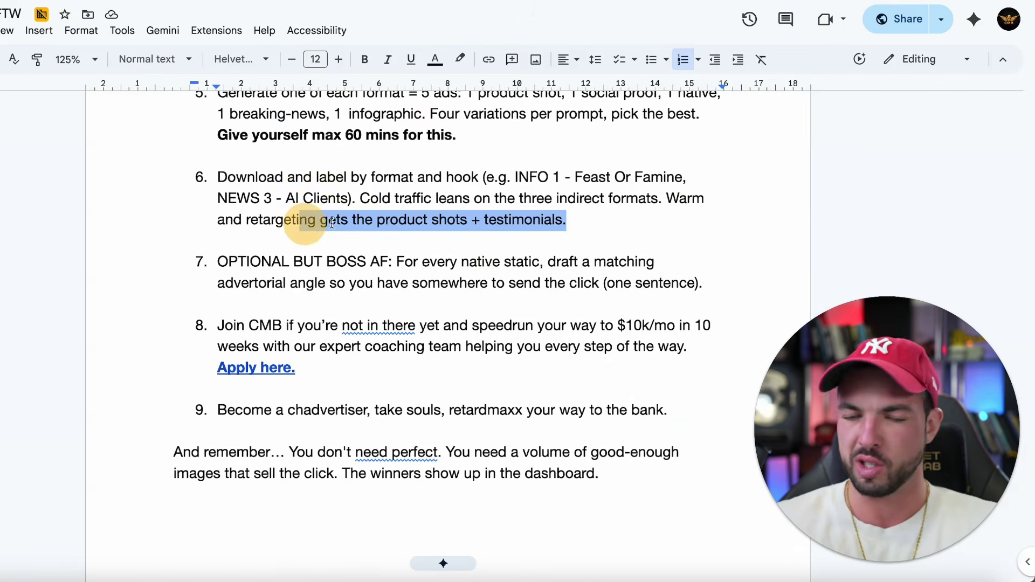
# Highlight and read optional sprint step 7 on drafting a matching advertorial angle for every native static.
pyautogui.scroll(-1, 485, 226)
pyautogui.moveTo(703, 225); pyautogui.dragTo(103, 204)
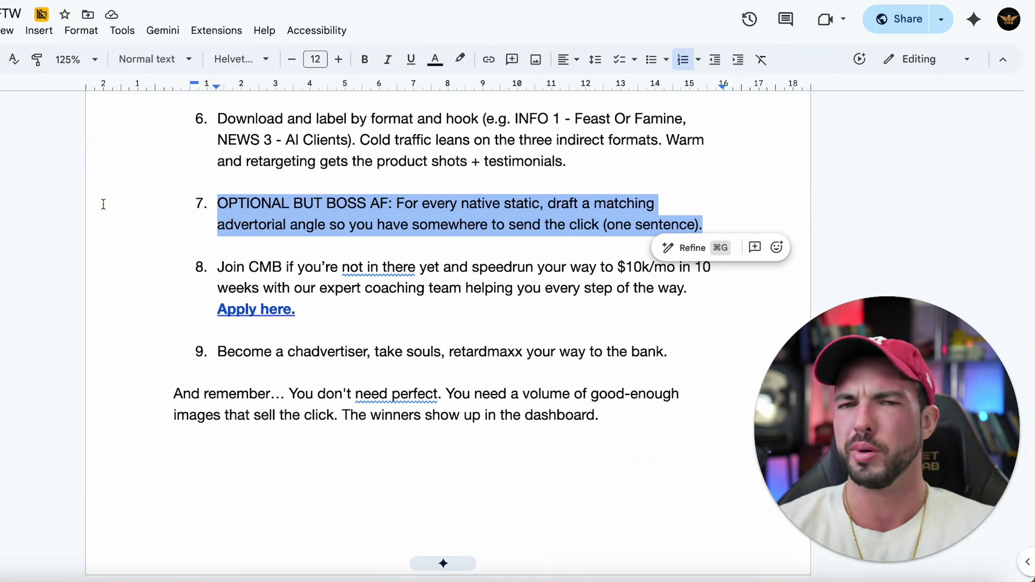
pyautogui.moveTo(218, 220); pyautogui.dragTo(577, 226)
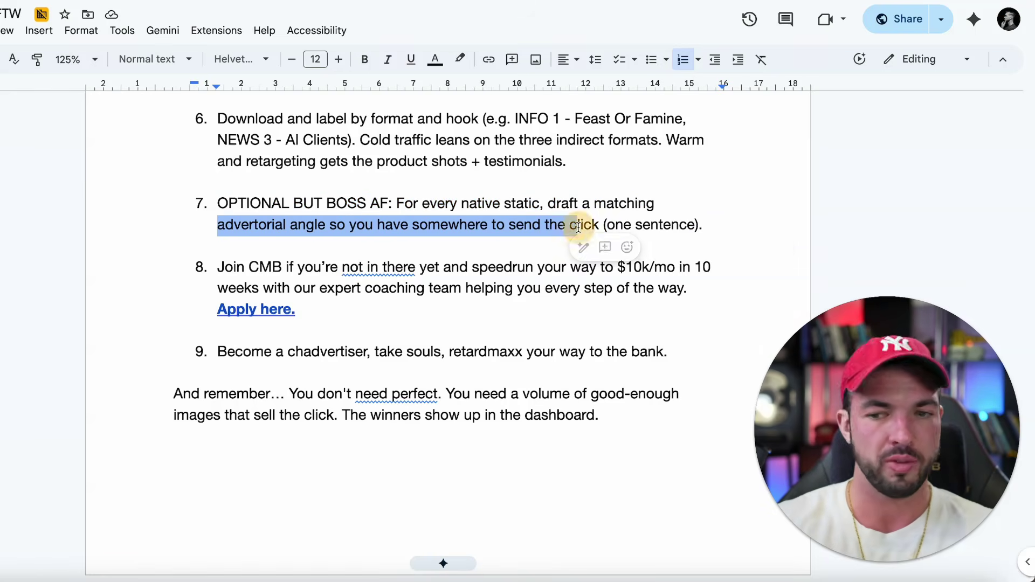
pyautogui.click(357, 244)
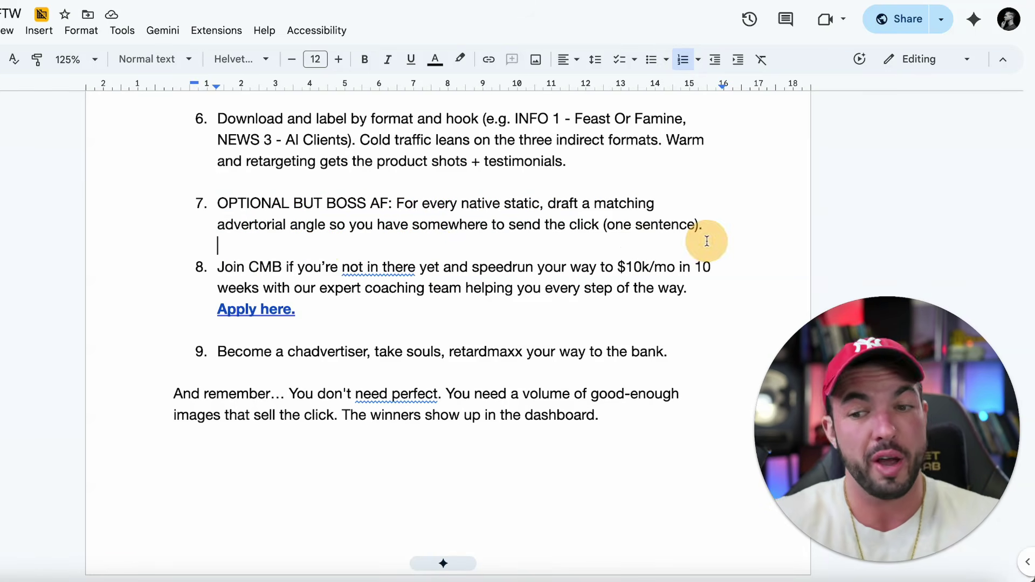
pyautogui.moveTo(231, 240); pyautogui.dragTo(208, 224)
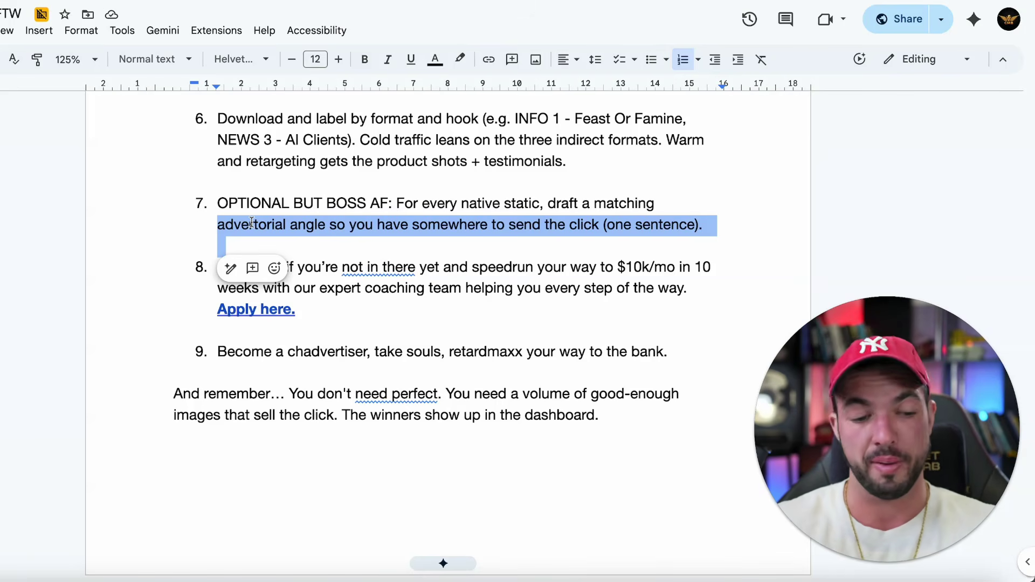
# Highlight sprint step 8 on joining CMB and open its "Apply here" link.
pyautogui.tripleClick(128, 273)
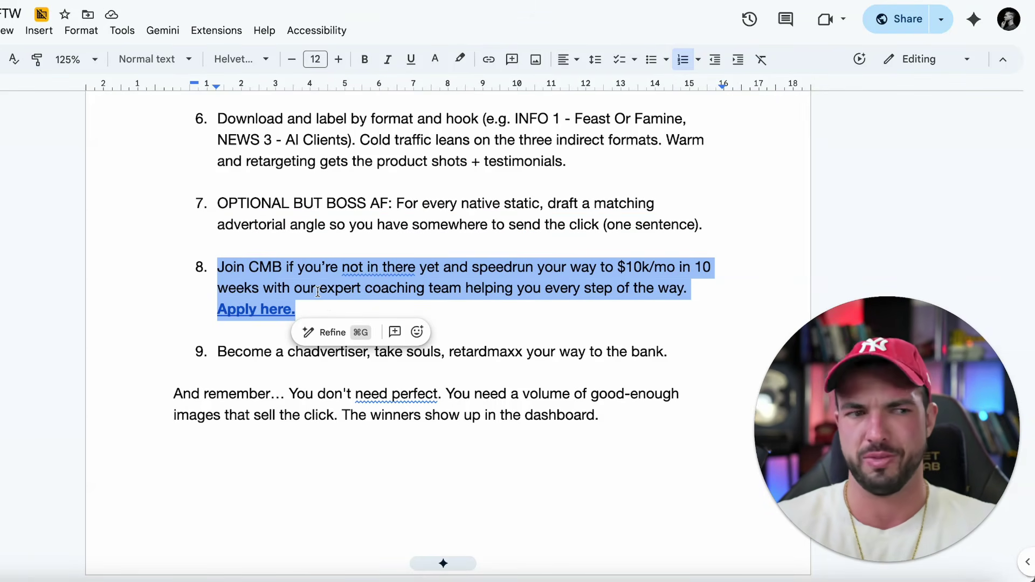
pyautogui.moveTo(396, 267); pyautogui.dragTo(491, 290)
pyautogui.click(291, 309)
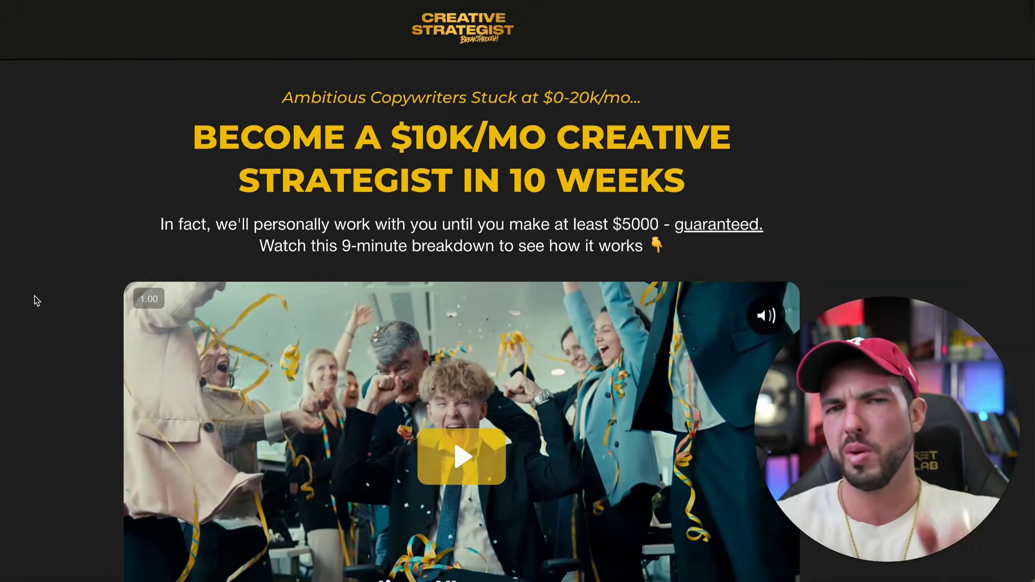
# Skim the CMB page's video testimonials and client-win screenshots down to the "Apply for CMB" section at its end.
pyautogui.scroll(-20, 34, 301)
pyautogui.scroll(-20, 12, 259)
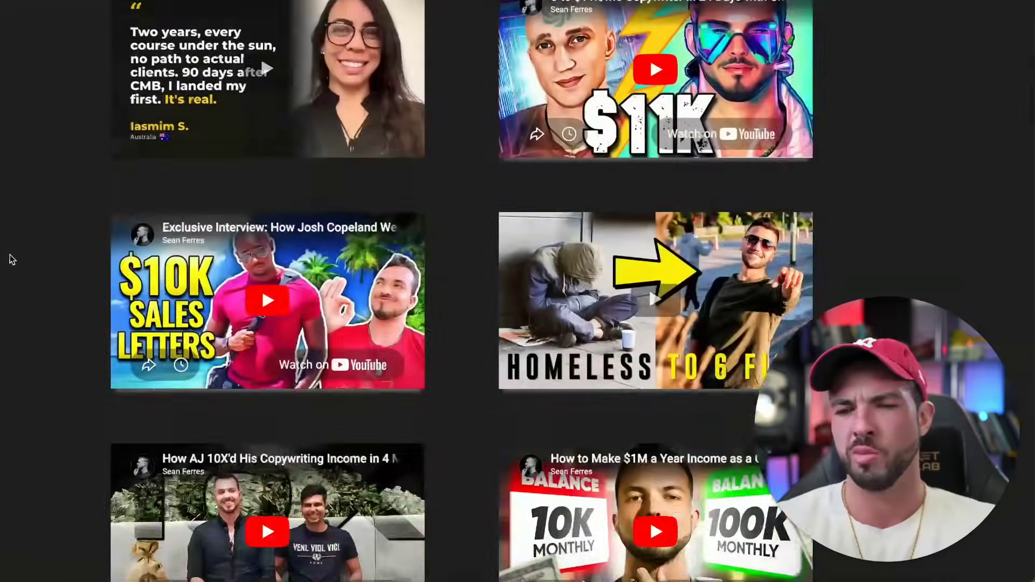
pyautogui.scroll(-20, 11, 256)
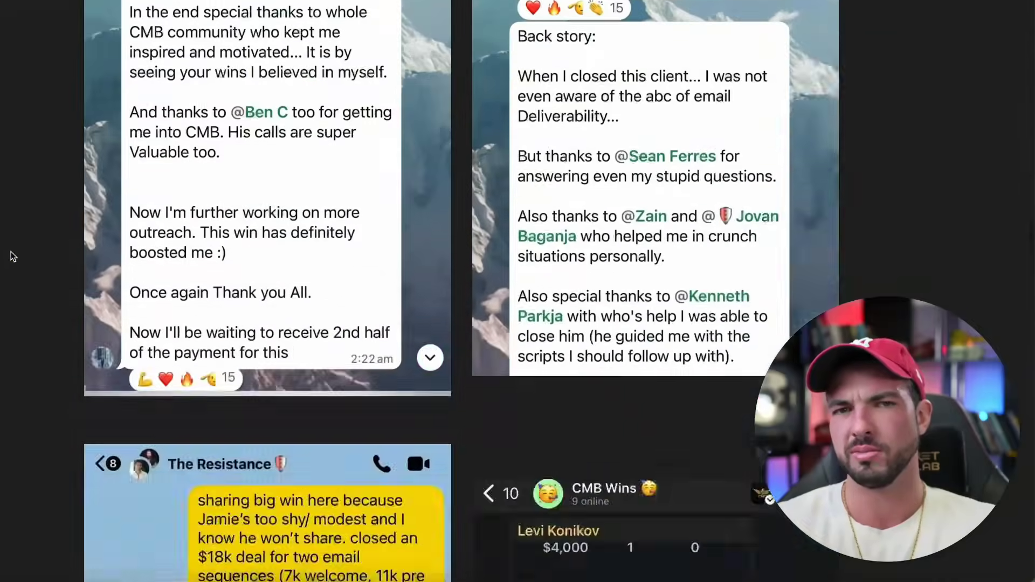
pyautogui.scroll(-20, 13, 257)
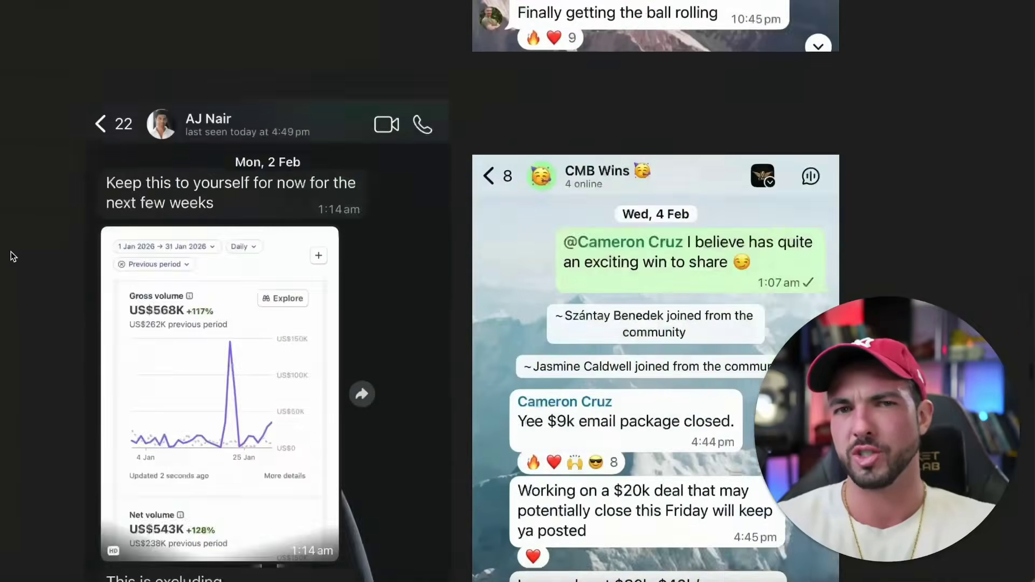
pyautogui.scroll(-20, 13, 257)
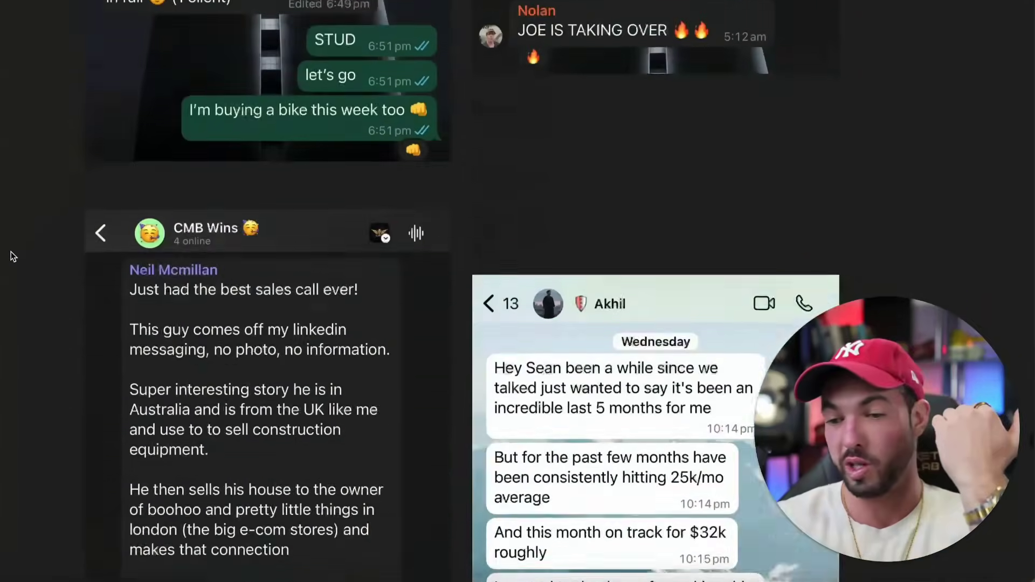
pyautogui.scroll(-8, 12, 256)
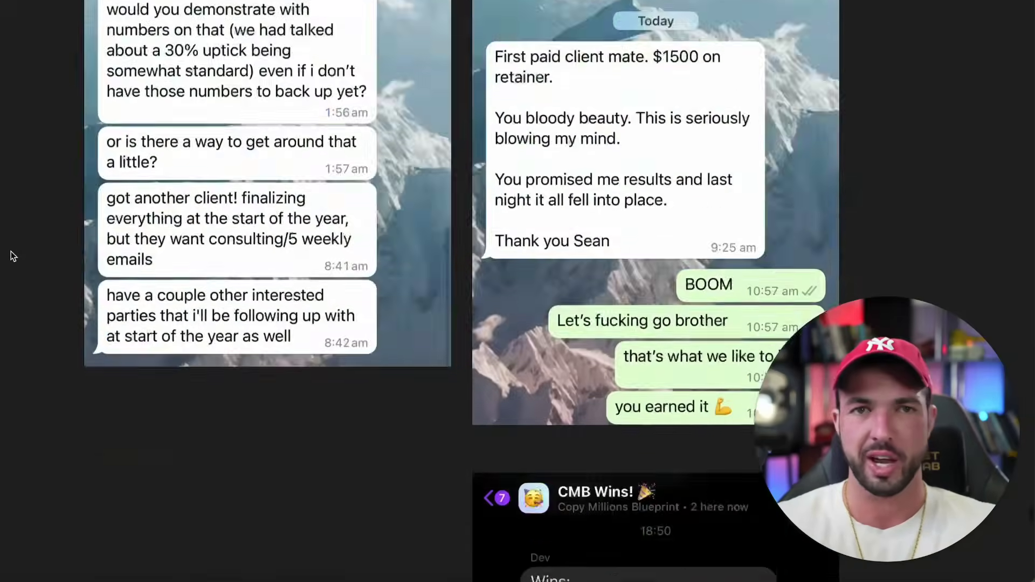
pyautogui.scroll(-20, 12, 255)
pyautogui.scroll(-20, 11, 251)
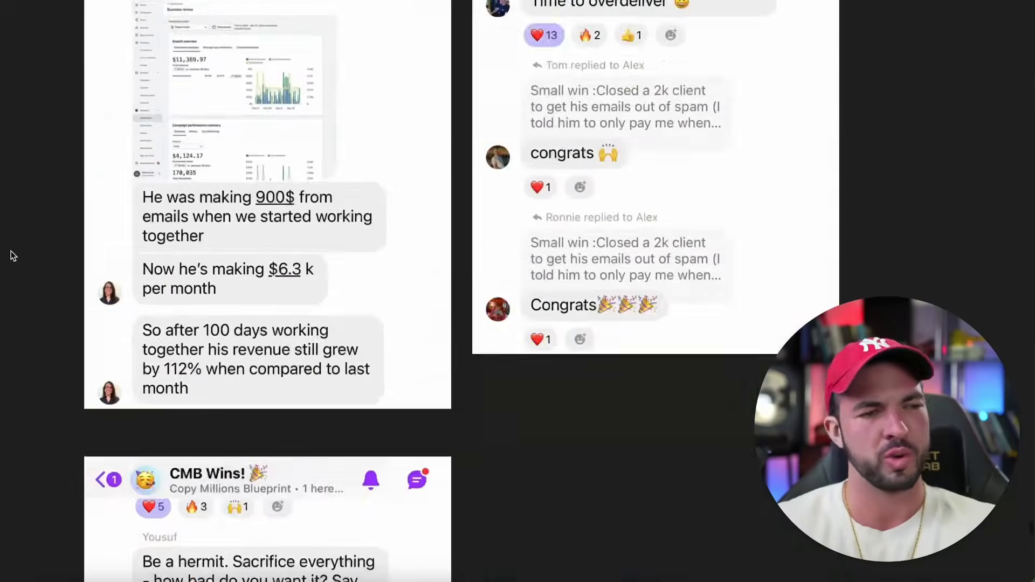
pyautogui.scroll(-20, 11, 251)
pyautogui.scroll(-20, 11, 250)
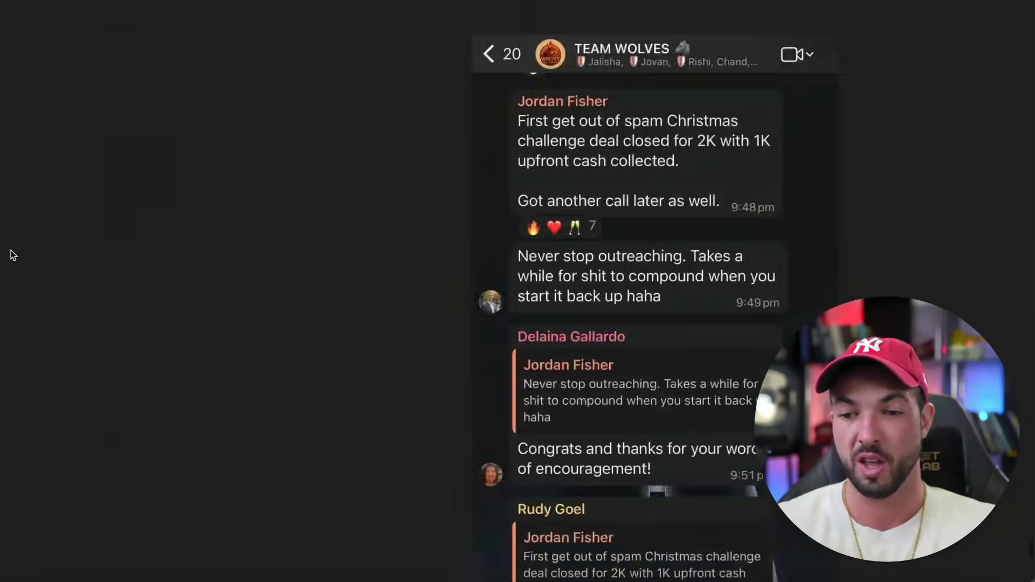
pyautogui.scroll(-20, 11, 256)
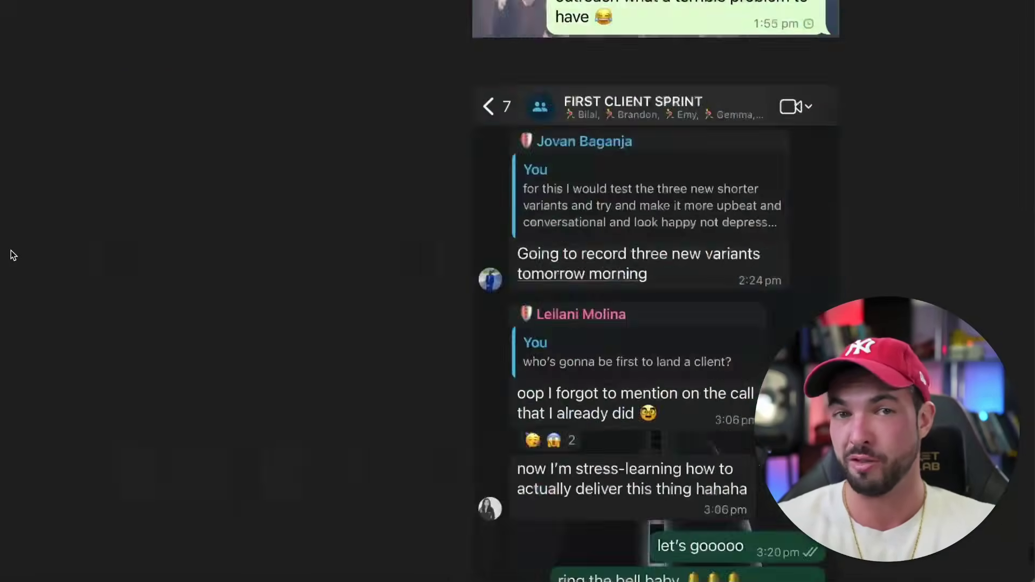
pyautogui.scroll(-20, 11, 251)
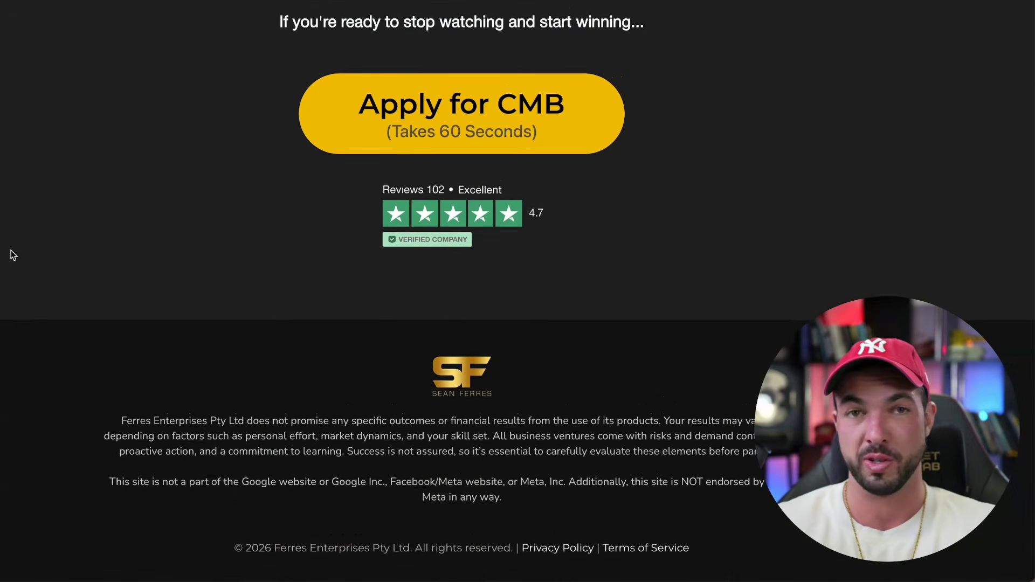
pyautogui.scroll(2, 280, 266)
pyautogui.click(377, 216)
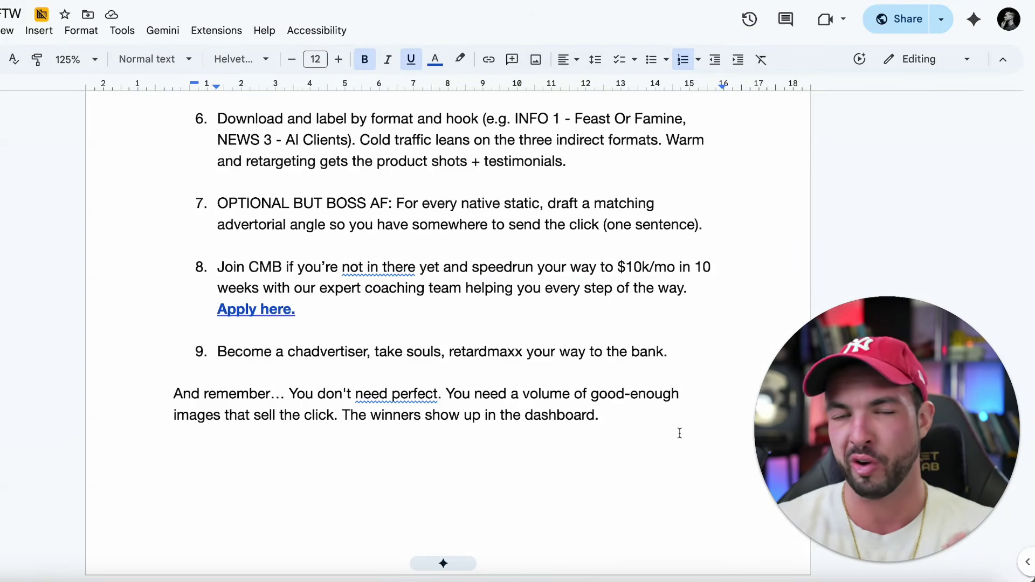
# Highlight the workflow document's closing P.S. and open its "Join The Creative Strategist Collective" link.
pyautogui.tripleClick(698, 346)
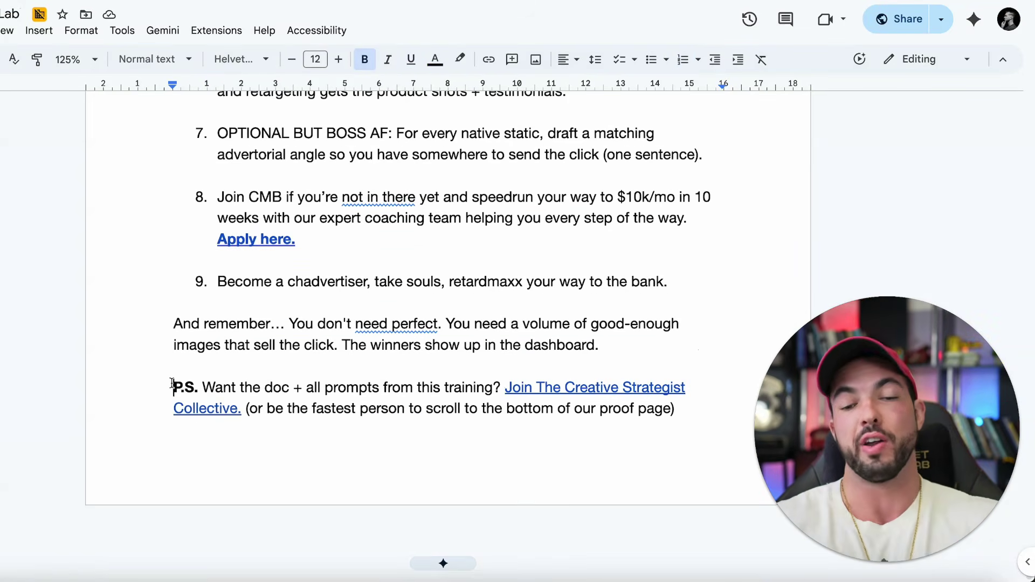
pyautogui.tripleClick(614, 414)
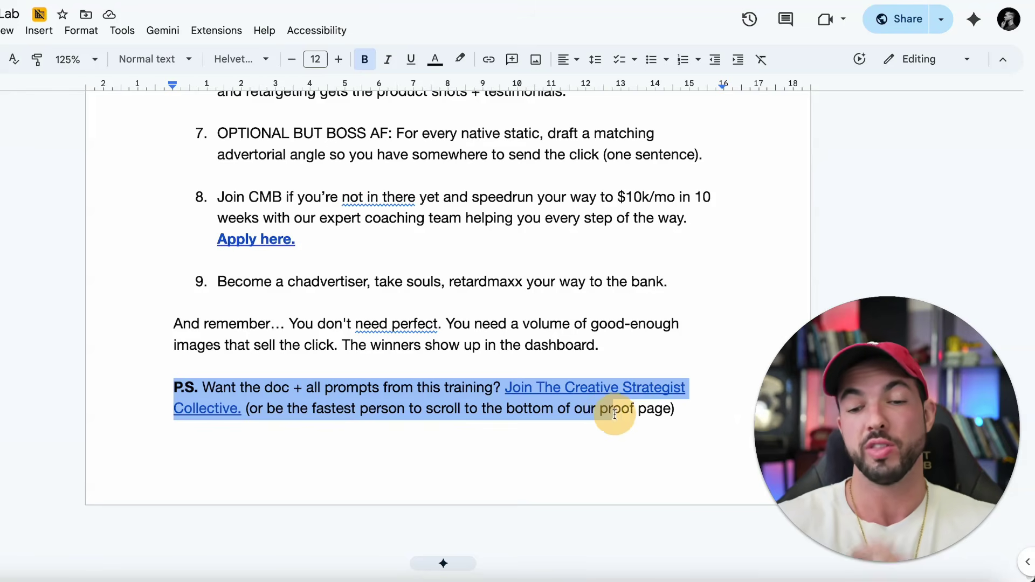
pyautogui.keyDown('shift'); pyautogui.click(500, 388); pyautogui.keyUp('shift')
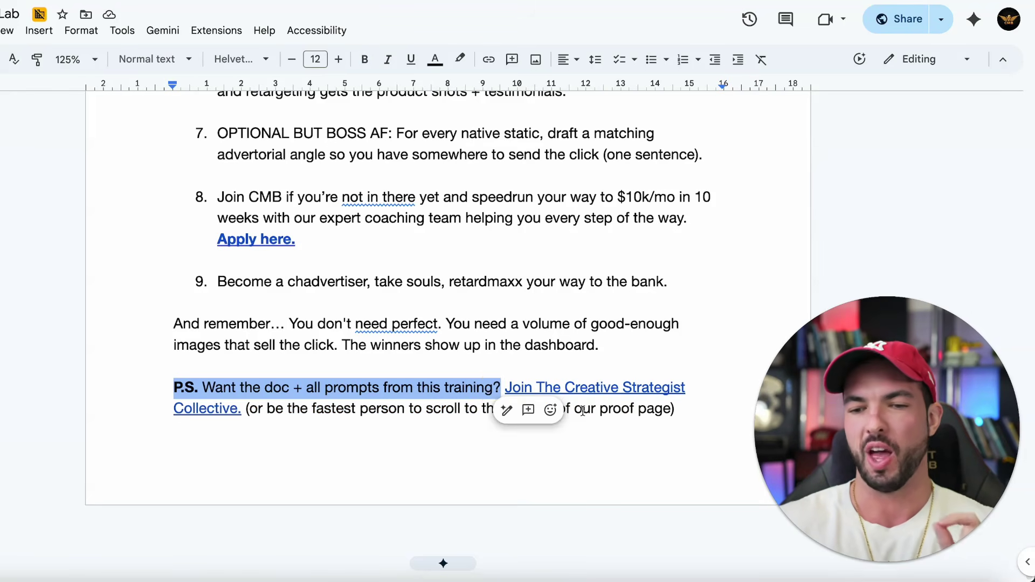
pyautogui.click(566, 426)
pyautogui.click(571, 388)
pyautogui.click(571, 434)
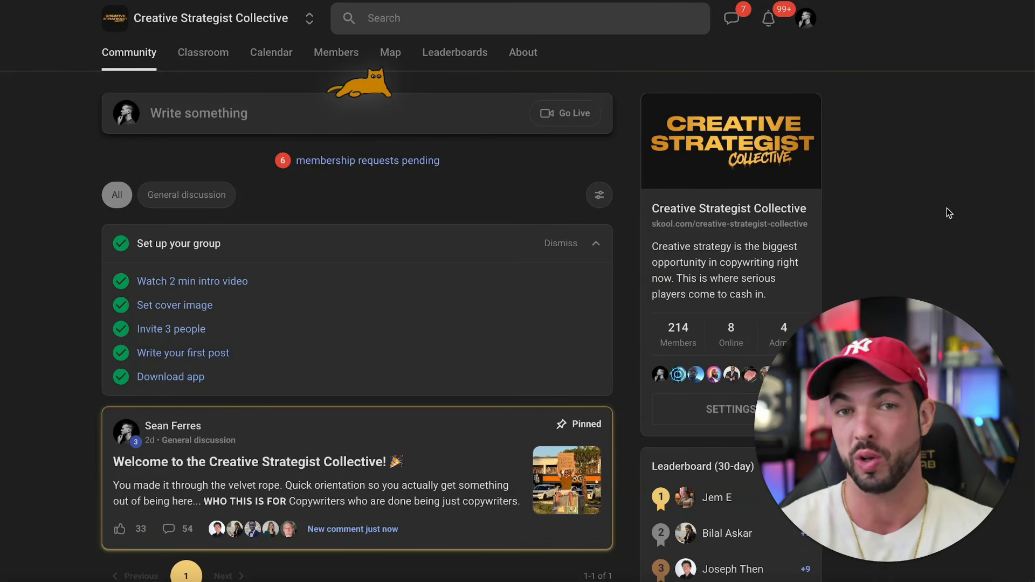
# View The Winning Static Ads Playbook in the Creative Strategist Collective's Classroom and return to the Community feed.
pyautogui.click(217, 56)
pyautogui.click(210, 197)
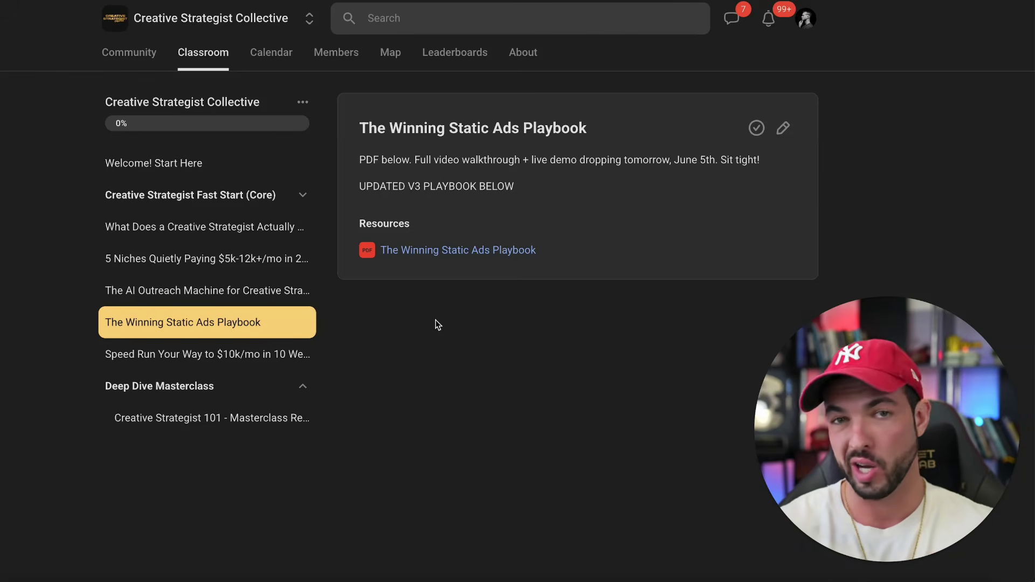
pyautogui.click(128, 52)
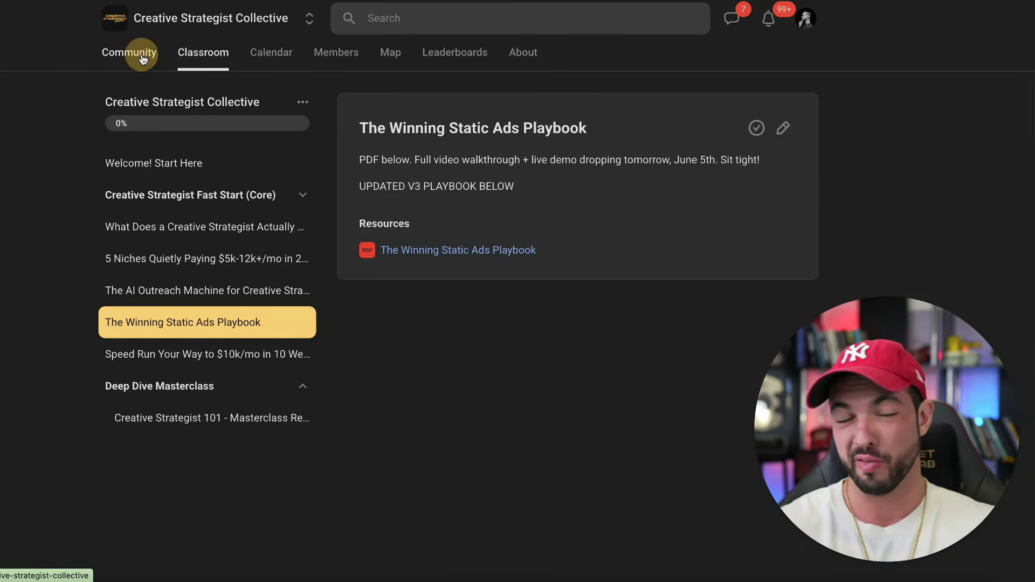
pyautogui.scroll(-3, 602, 271)
pyautogui.scroll(5, 602, 271)
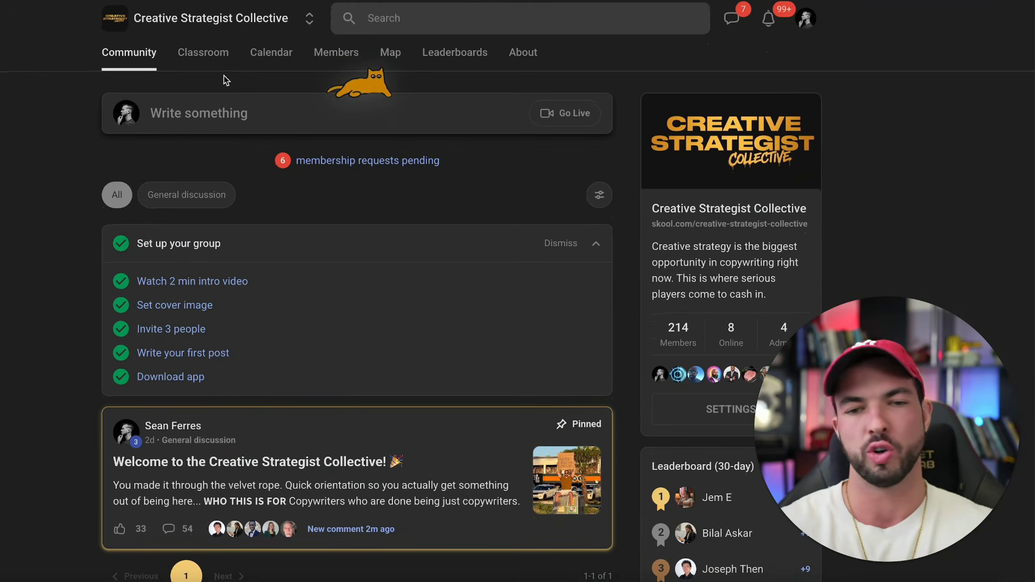
# Reopen the Classroom and examine The Winning Static Ads Playbook lesson and its PDF resource.
pyautogui.click(219, 69)
pyautogui.click(222, 110)
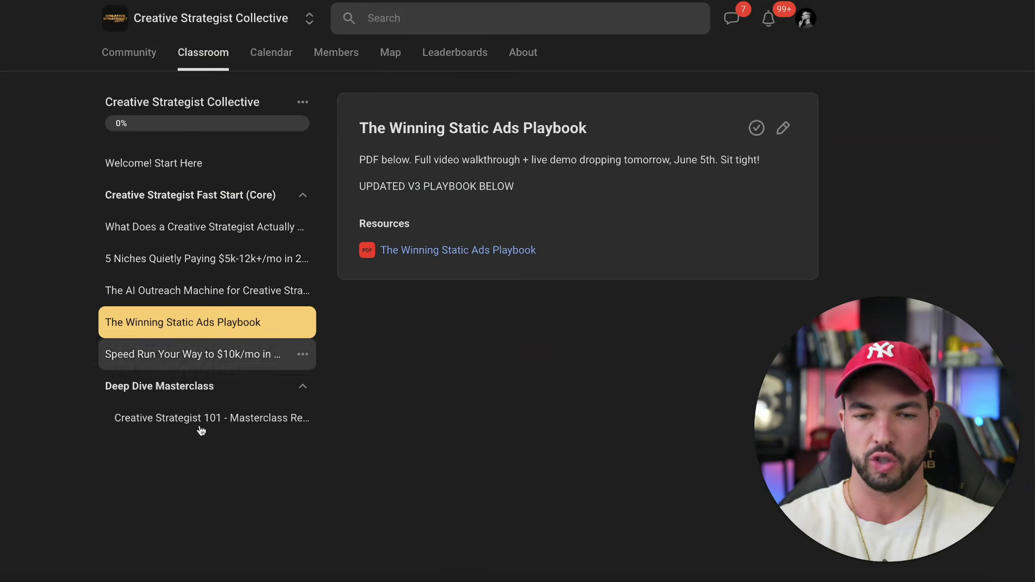
pyautogui.moveTo(358, 128); pyautogui.dragTo(332, 129)
pyautogui.click(442, 133)
pyautogui.click(568, 208)
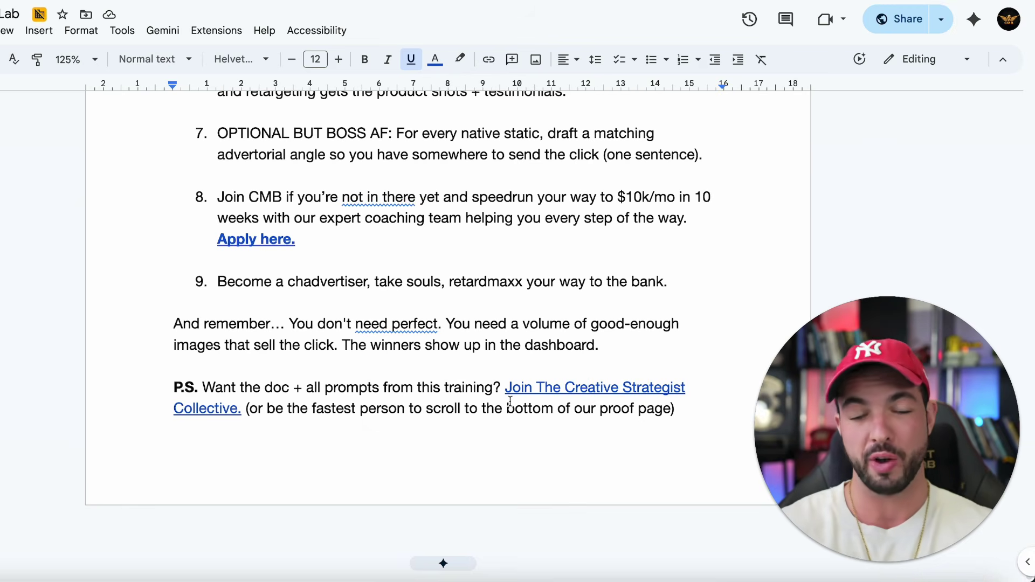
# Highlight the P.S. note about the proof page in the workflow document, and reopen the "Apply here" page to inspect its end.
pyautogui.moveTo(677, 411); pyautogui.dragTo(246, 410)
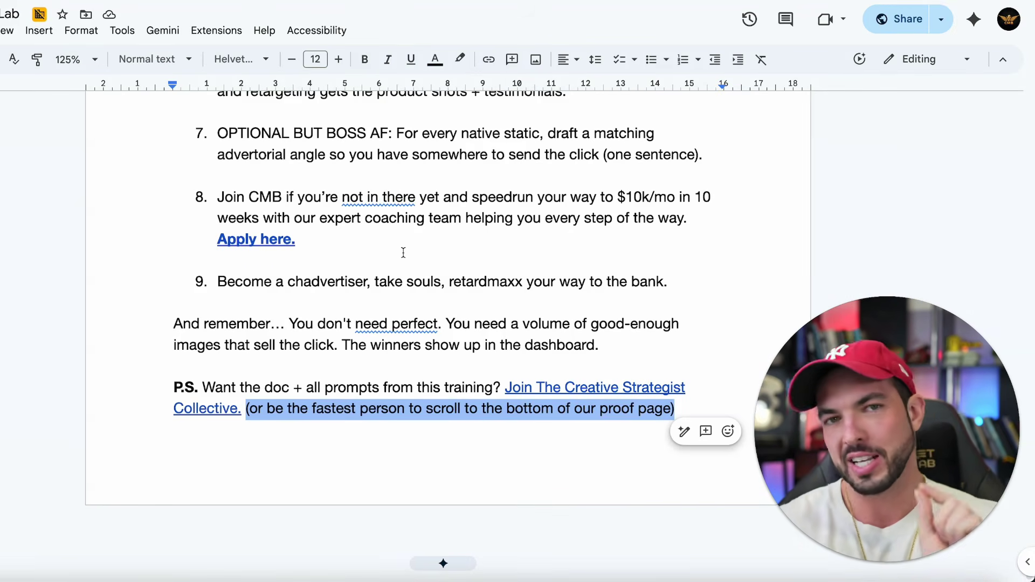
pyautogui.click(248, 241)
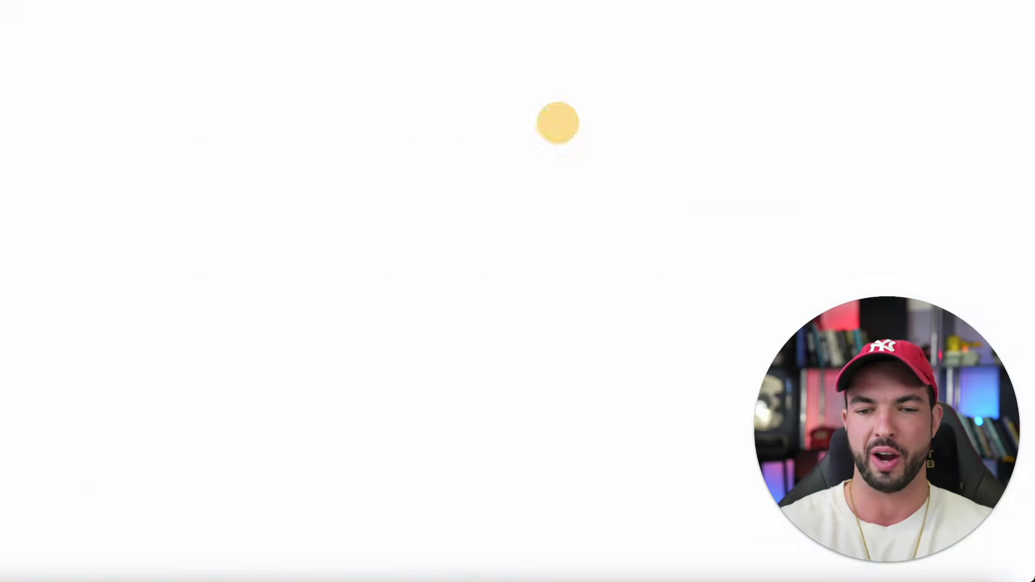
pyautogui.scroll(-6, 934, 170)
pyautogui.scroll(-20, 934, 171)
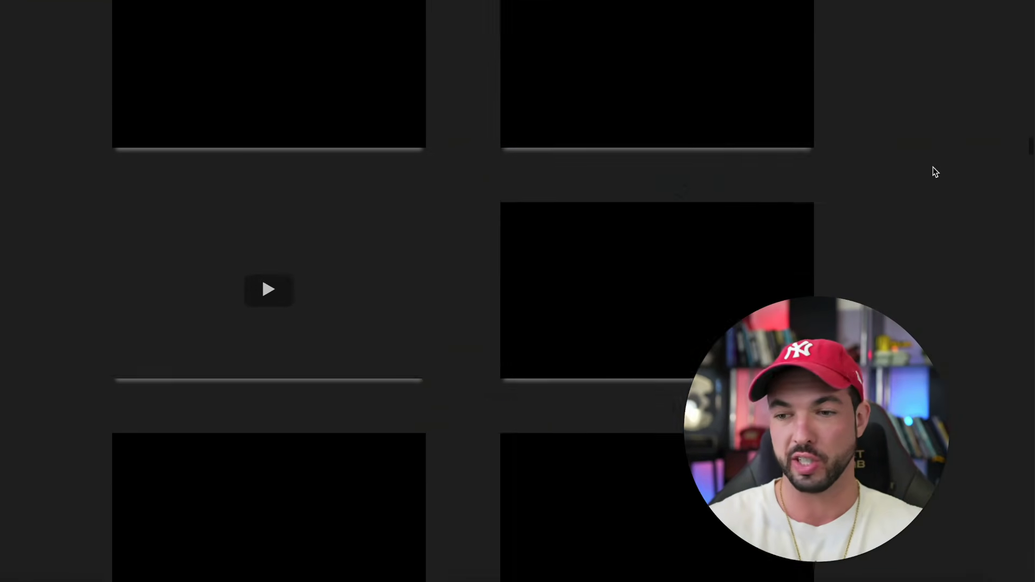
pyautogui.moveTo(1030, 156); pyautogui.dragTo(1030, 574)
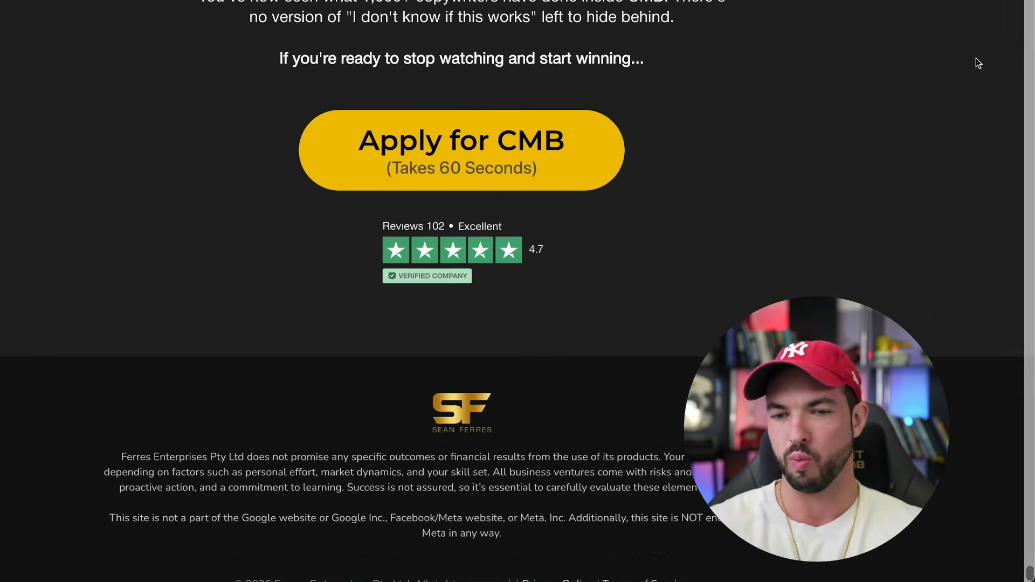
pyautogui.scroll(10, 947, 141)
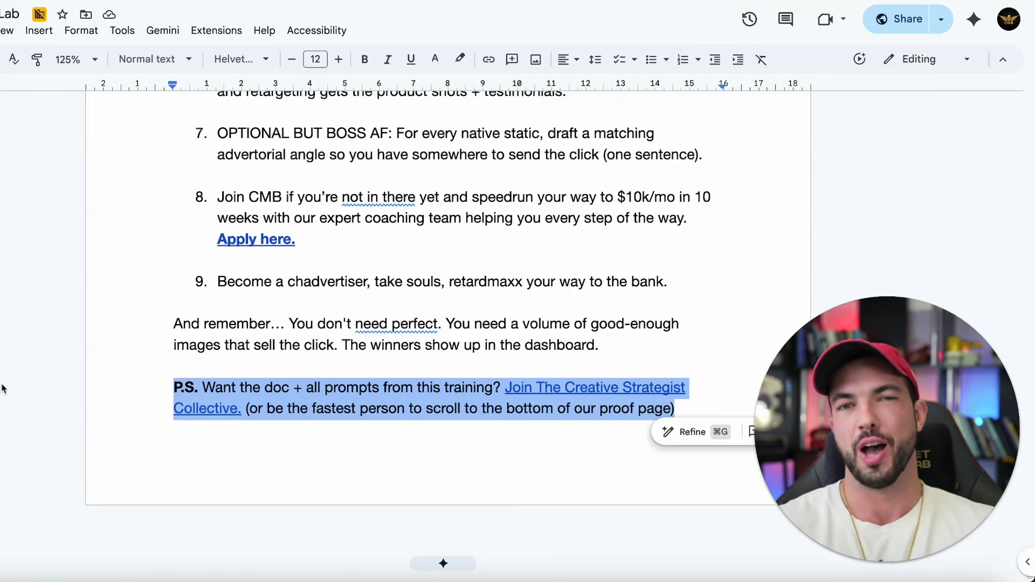
# Clear the P.S. selection and highlight item 8 about joining CMB, including its "Apply here." link, in the workflow document.
pyautogui.click(672, 281)
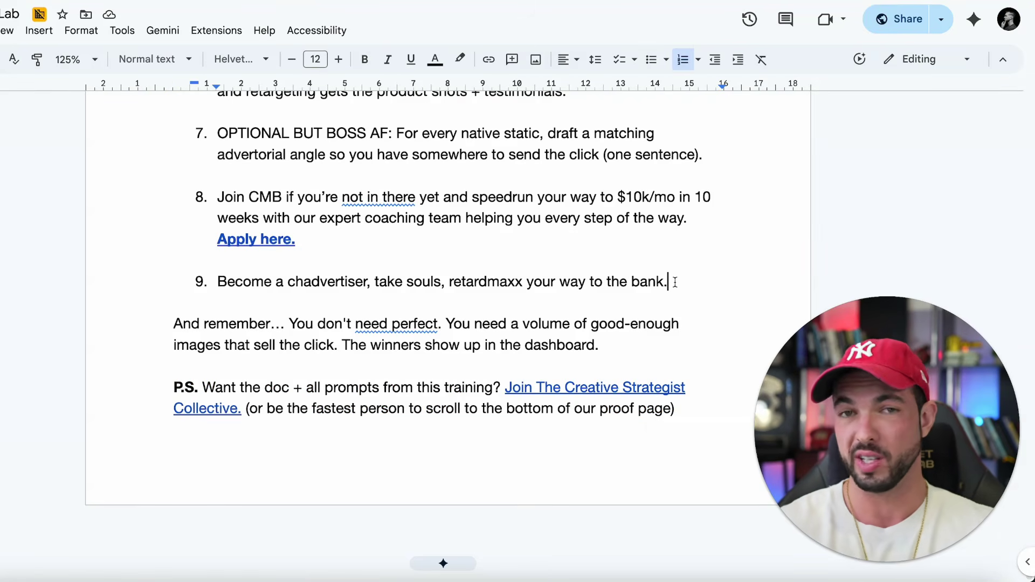
pyautogui.moveTo(346, 243); pyautogui.dragTo(187, 200)
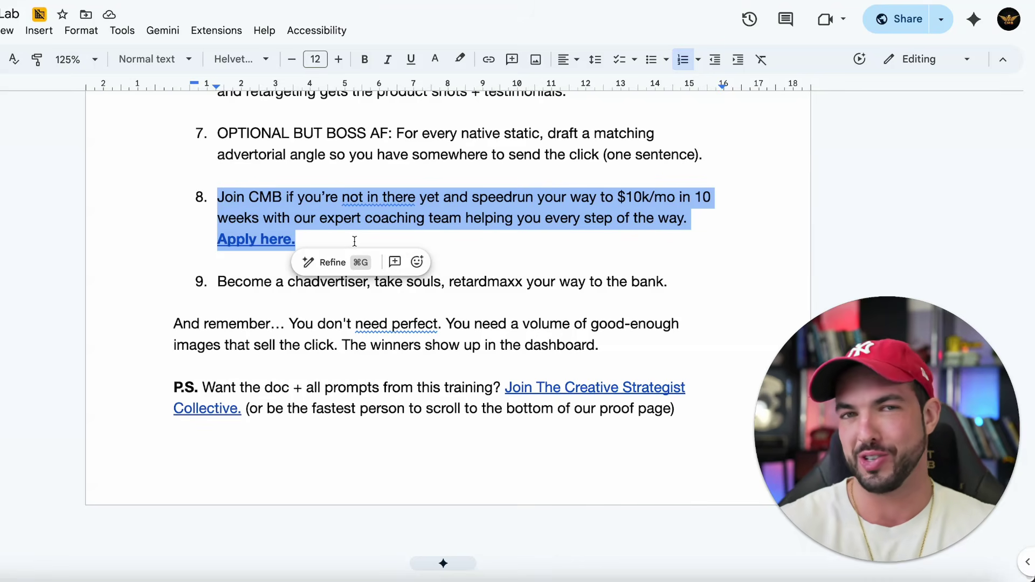
pyautogui.click(355, 241)
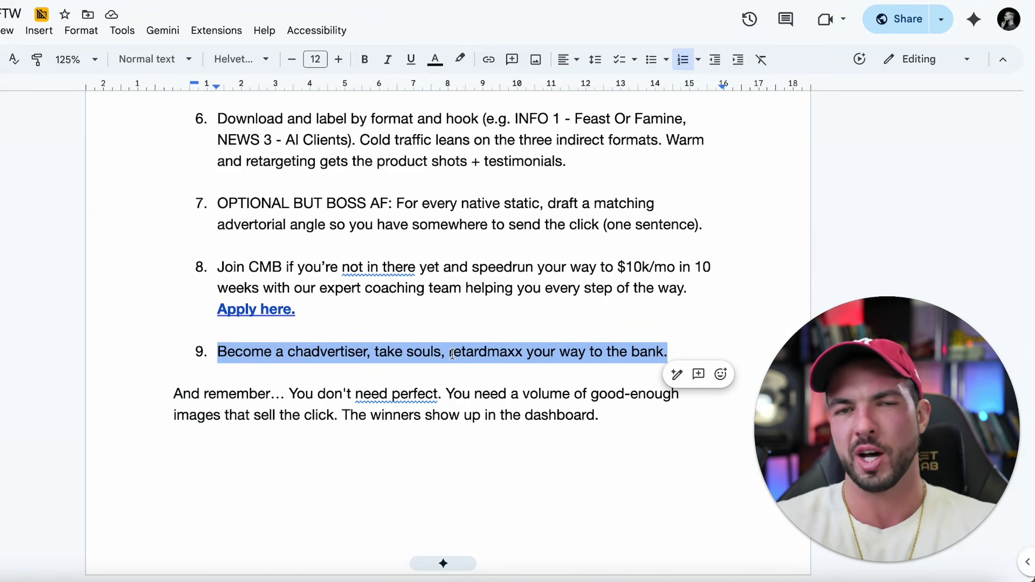
# Highlight the closing "And remember…" paragraph about needing a volume of good-enough images, and clear the selection.
pyautogui.click(338, 415)
pyautogui.moveTo(156, 402); pyautogui.dragTo(670, 407)
pyautogui.click(669, 406)
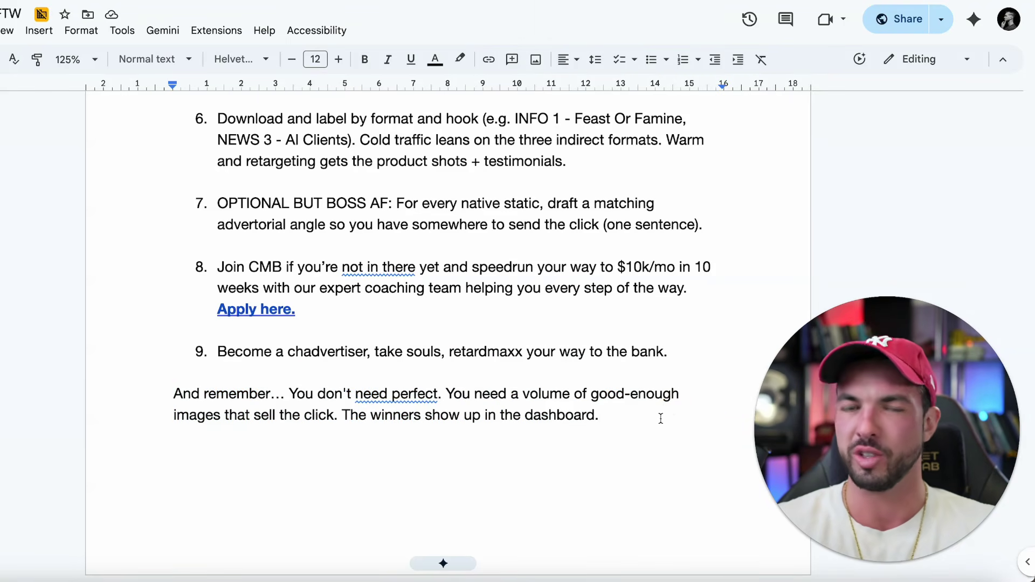
pyautogui.moveTo(661, 419); pyautogui.dragTo(171, 393)
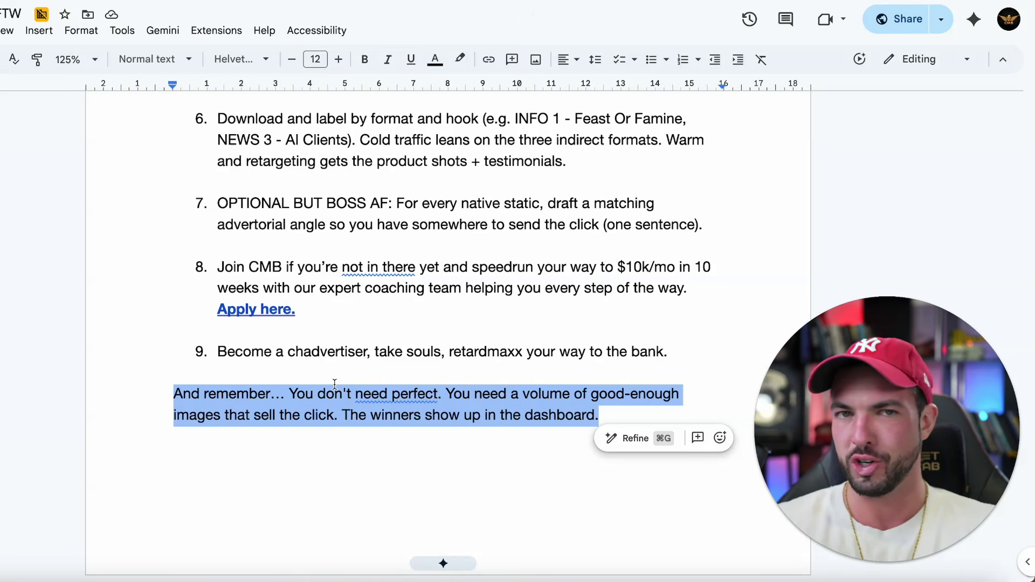
pyautogui.click(449, 415)
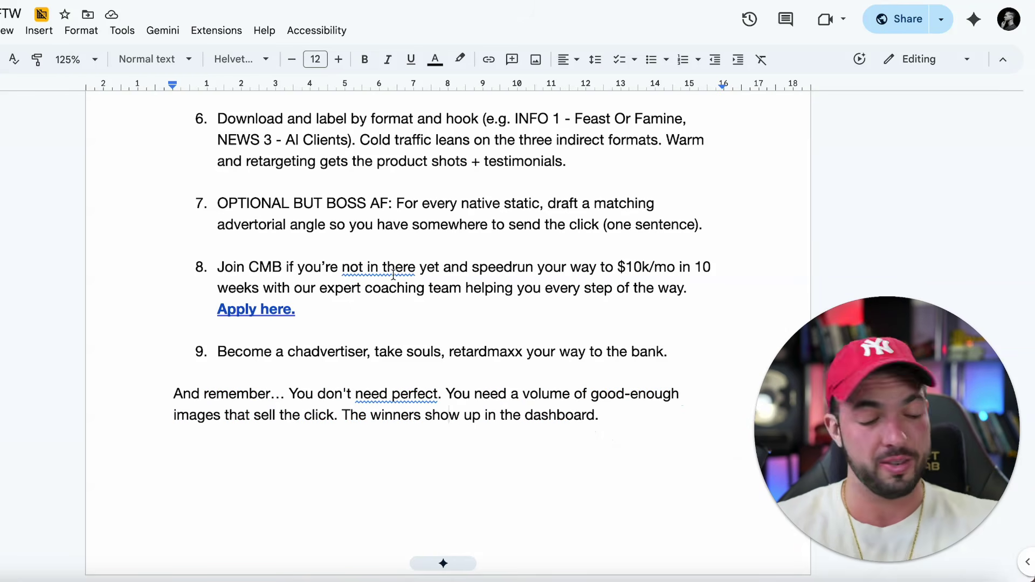